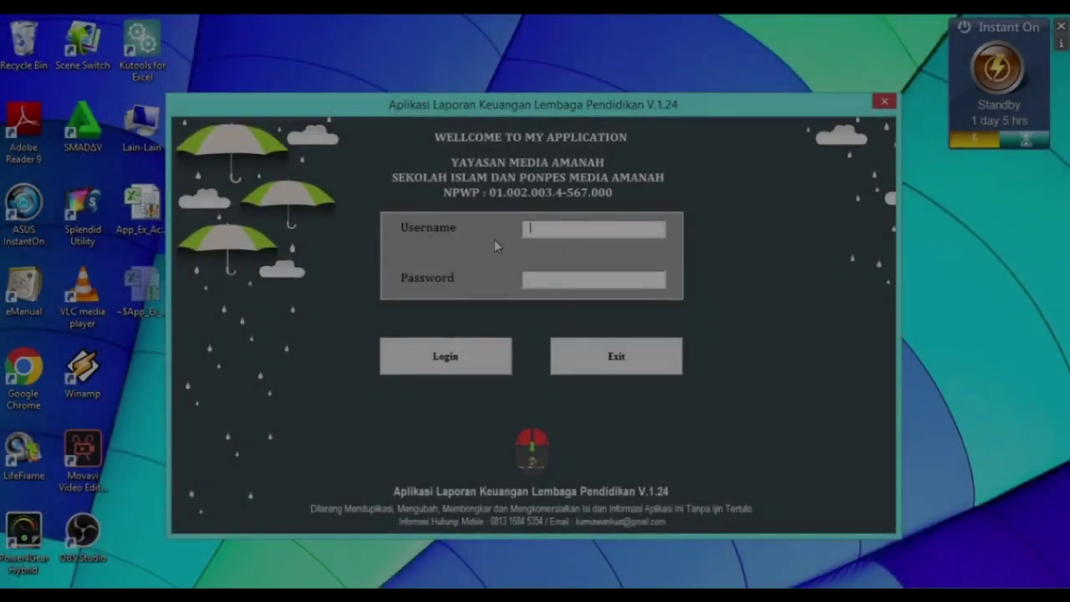
- Log in with the username and password and dismiss the Login Sukses message
{"action": "type", "text": "user"}
{"action": "key", "text": "Tab"}
{"action": "type", "text": "123"}
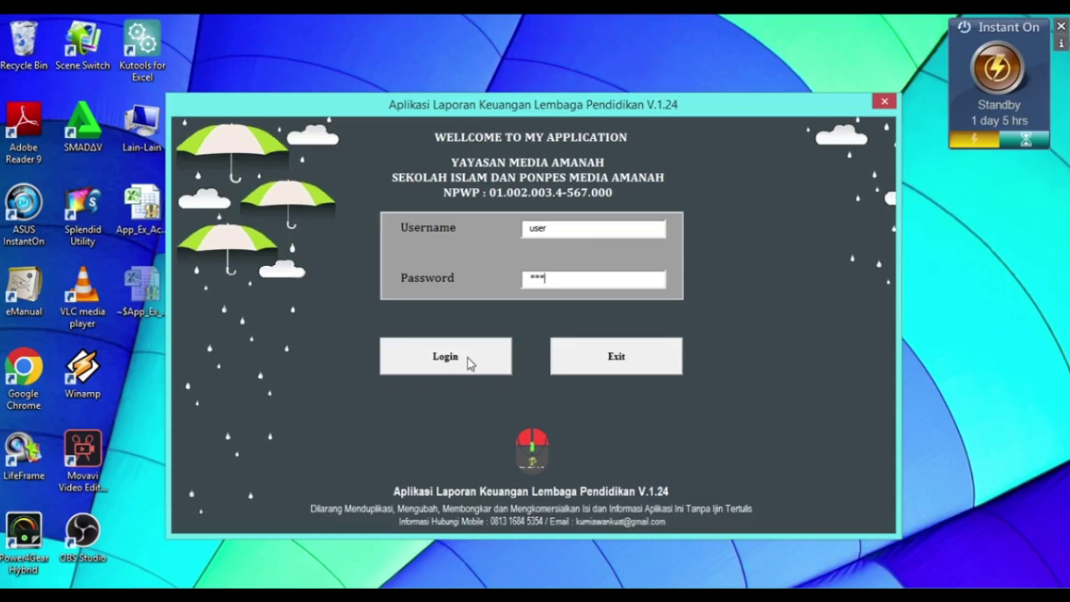
{"action": "left_click", "coordinate": [467, 358]}
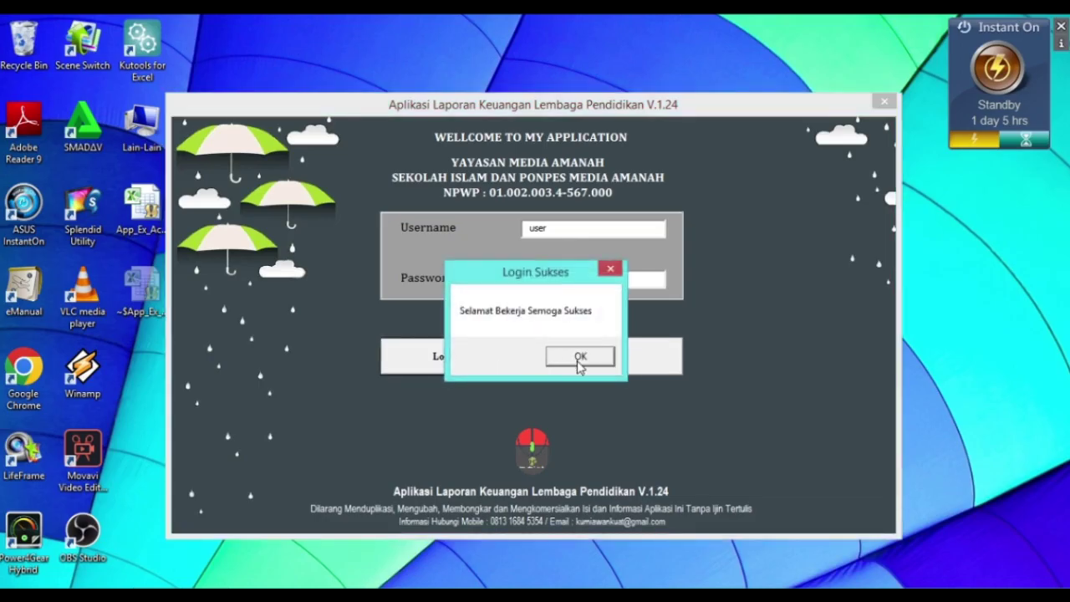
{"action": "left_click", "coordinate": [578, 361]}
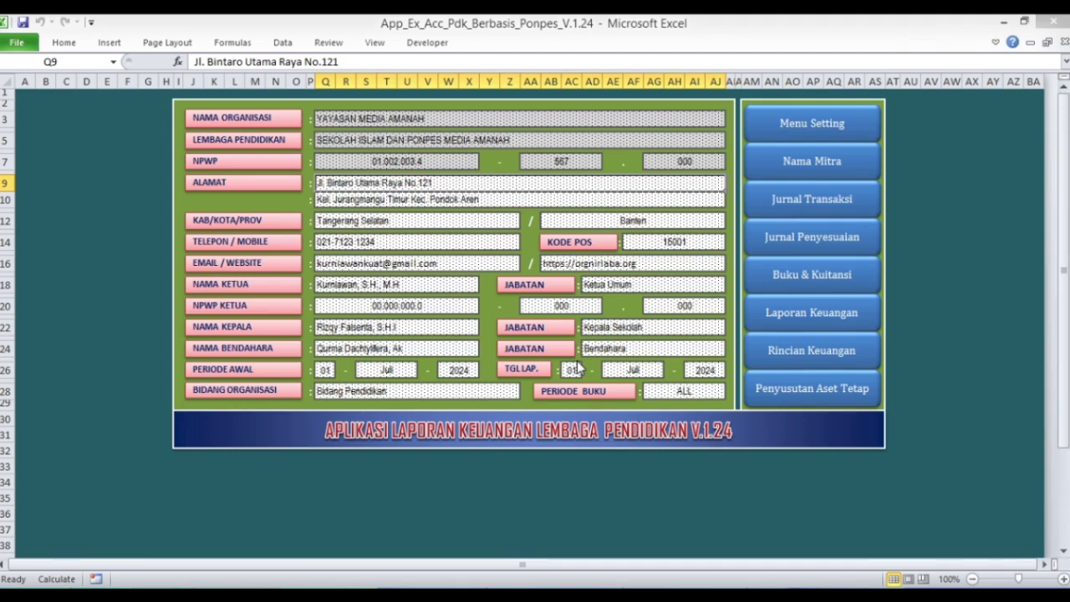
- Open Jurnal 1 (Uang SPP) from Jurnal Transaksi and scroll to its latest rows
{"action": "left_click", "coordinate": [802, 207]}
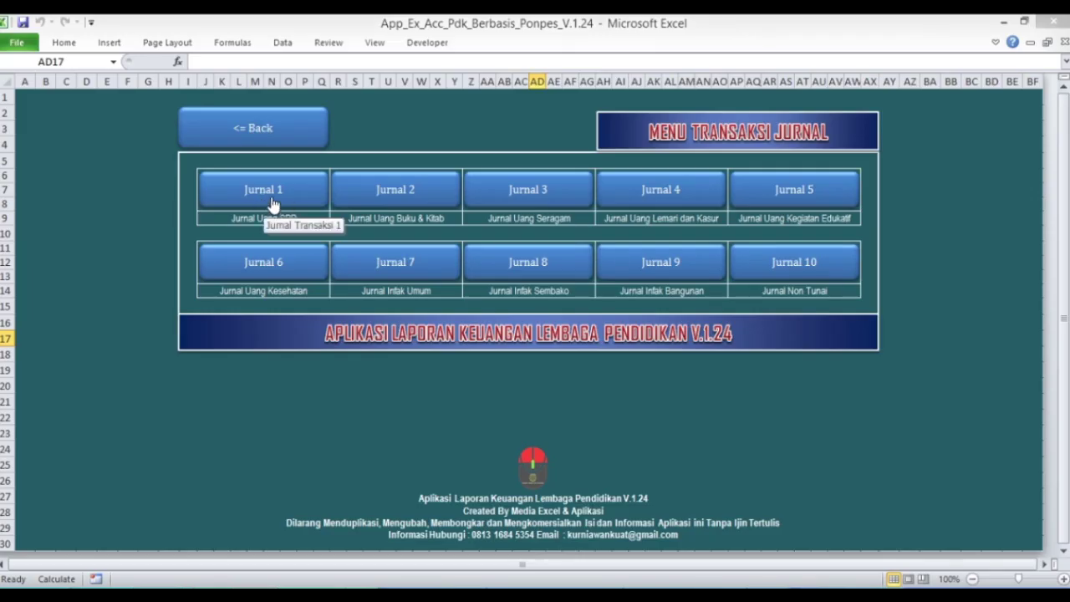
{"action": "left_click", "coordinate": [272, 201]}
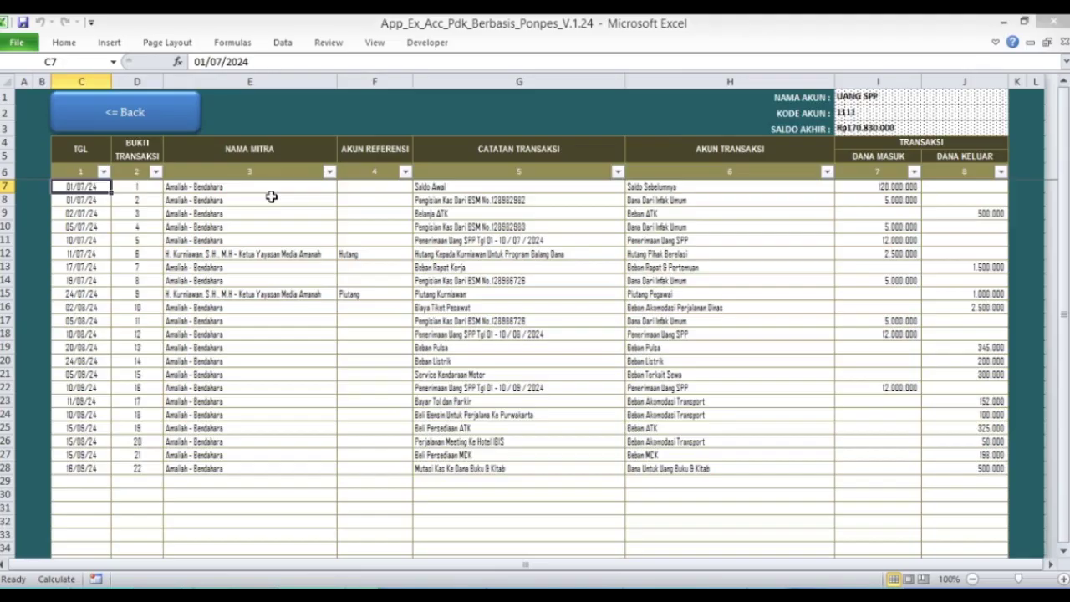
{"action": "scroll", "coordinate": [351, 241], "scroll_direction": "down", "scroll_amount": 3}
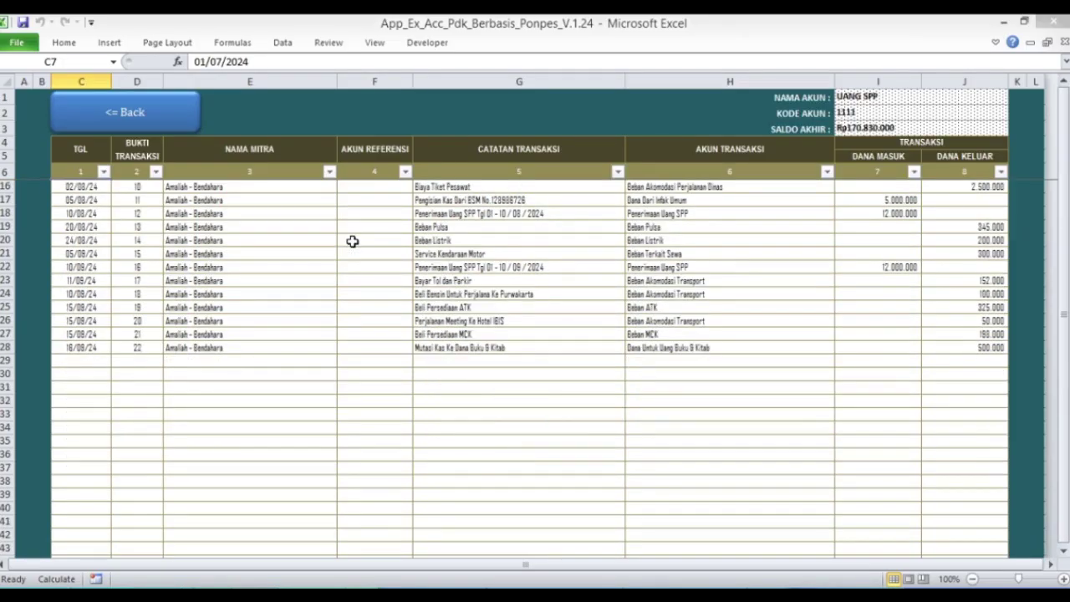
{"action": "scroll", "coordinate": [351, 241], "scroll_direction": "down", "scroll_amount": 2}
- Enter date 17/09/24 and proof number 23 in the first empty journal row
{"action": "left_click", "coordinate": [96, 282]}
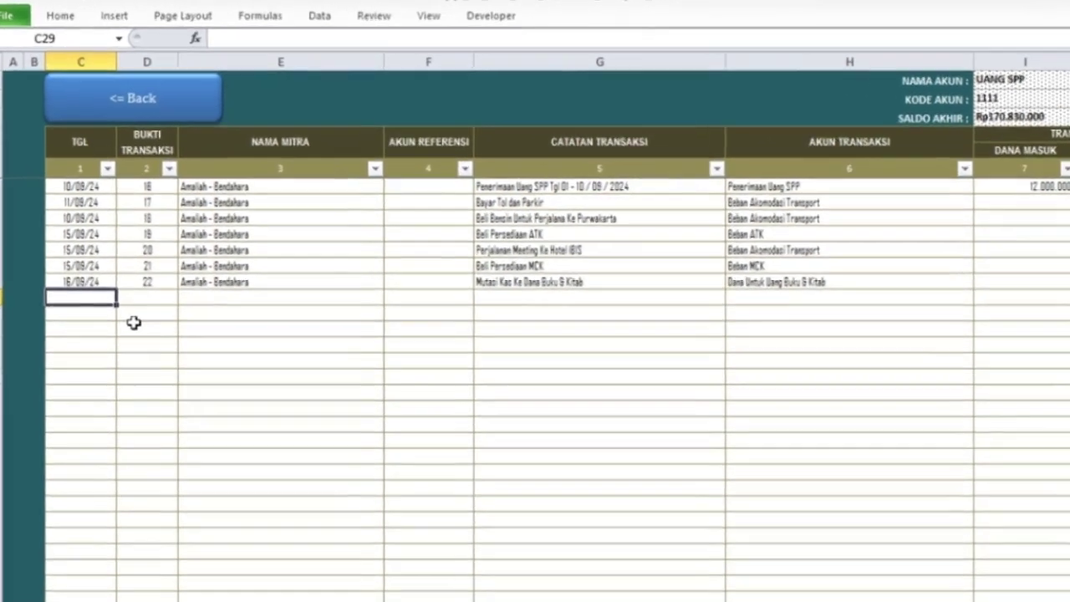
{"action": "type", "text": "17/"}
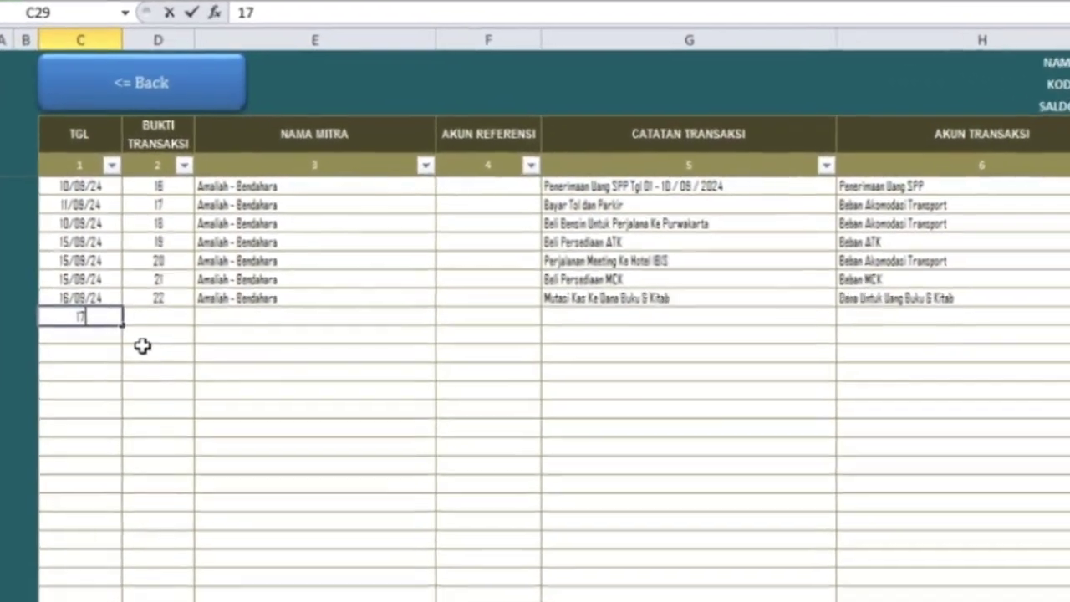
{"action": "type", "text": "09"}
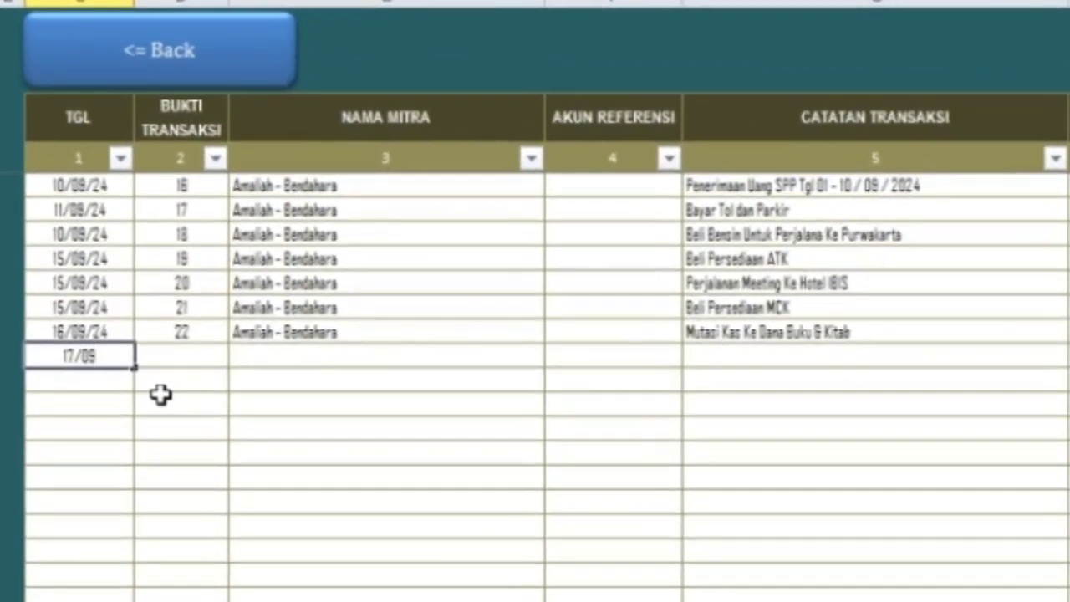
{"action": "type", "text": "/24"}
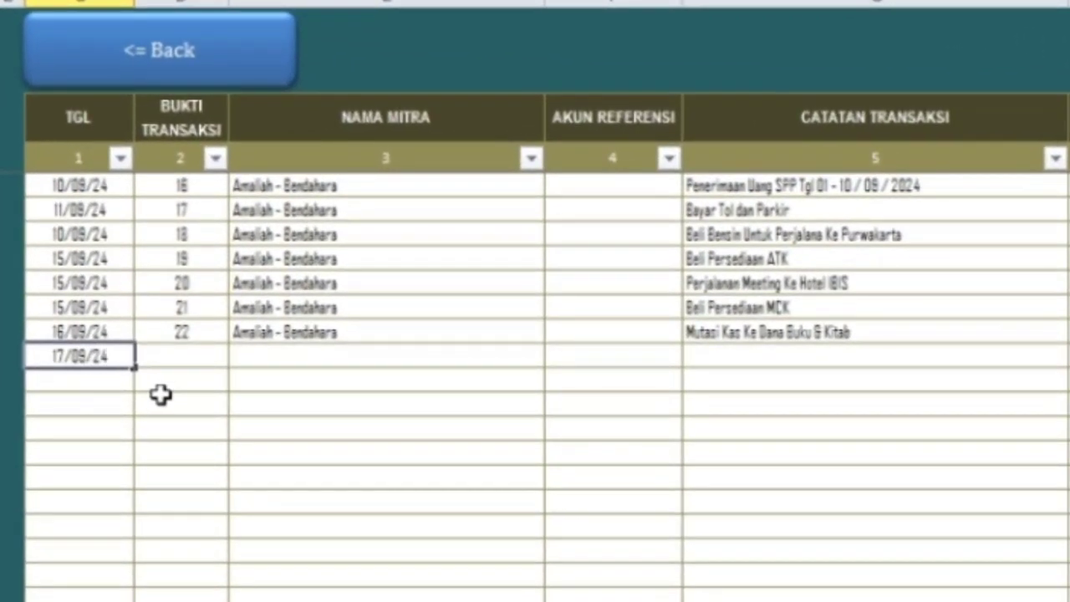
{"action": "key", "text": "Tab"}
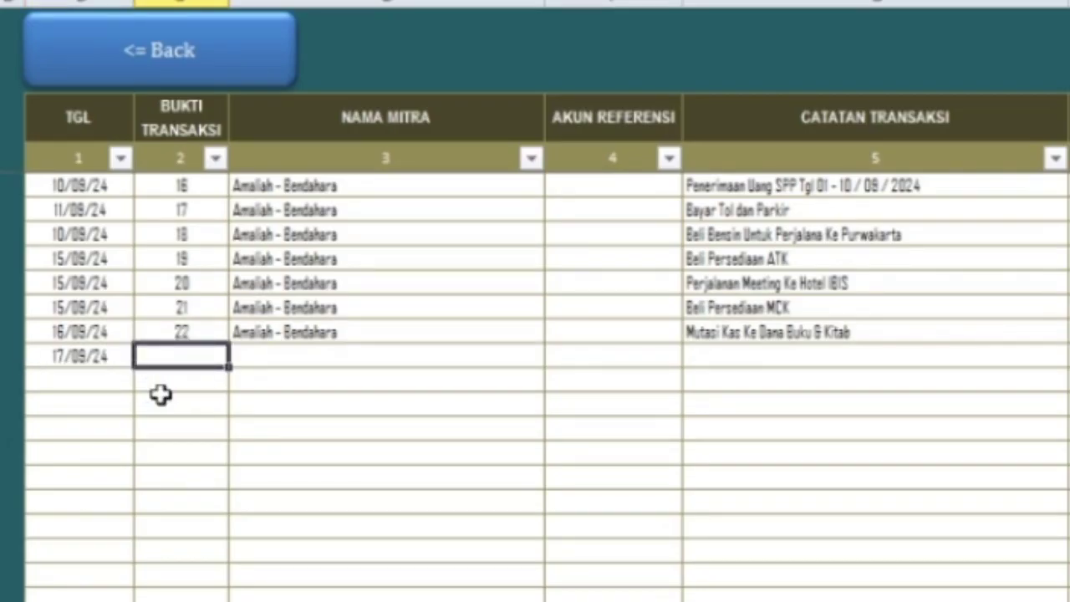
{"action": "key", "text": "Up"}
{"action": "key", "text": "Down"}
{"action": "type", "text": "23"}
{"action": "key", "text": "Return"}
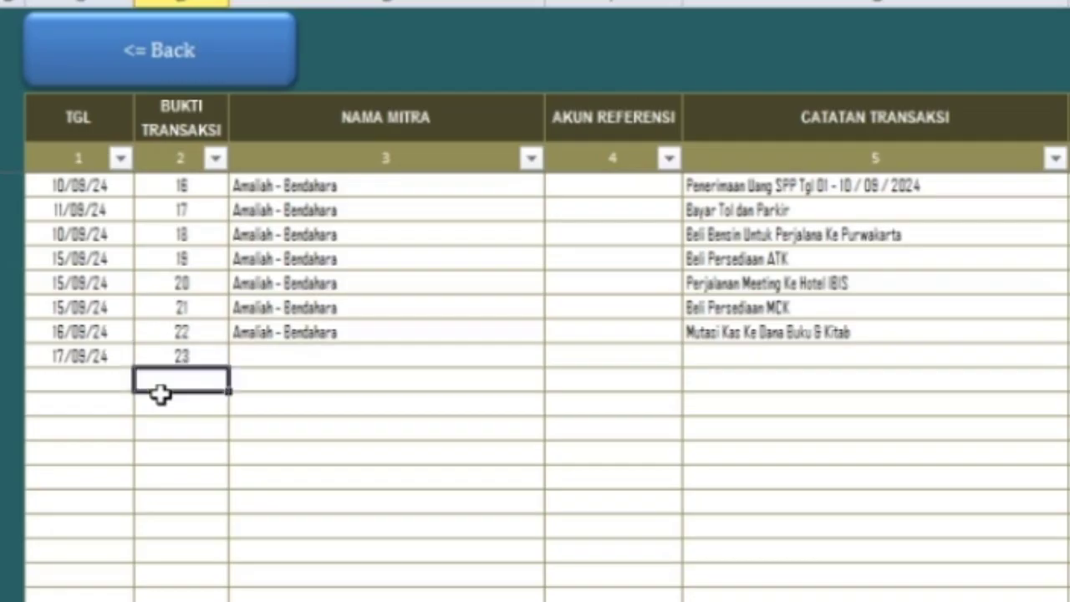
- Set the partner to the treasurer and the note to 'Penerimaan Uang SPP'
{"action": "key", "text": "Up"}
{"action": "key", "text": "Right"}
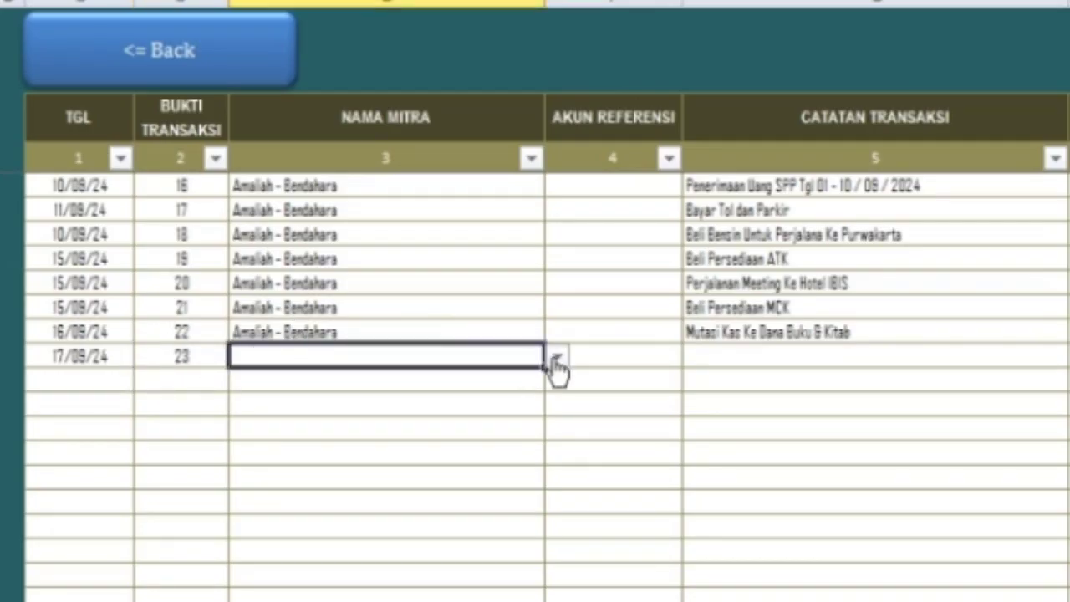
{"action": "left_click", "coordinate": [556, 357]}
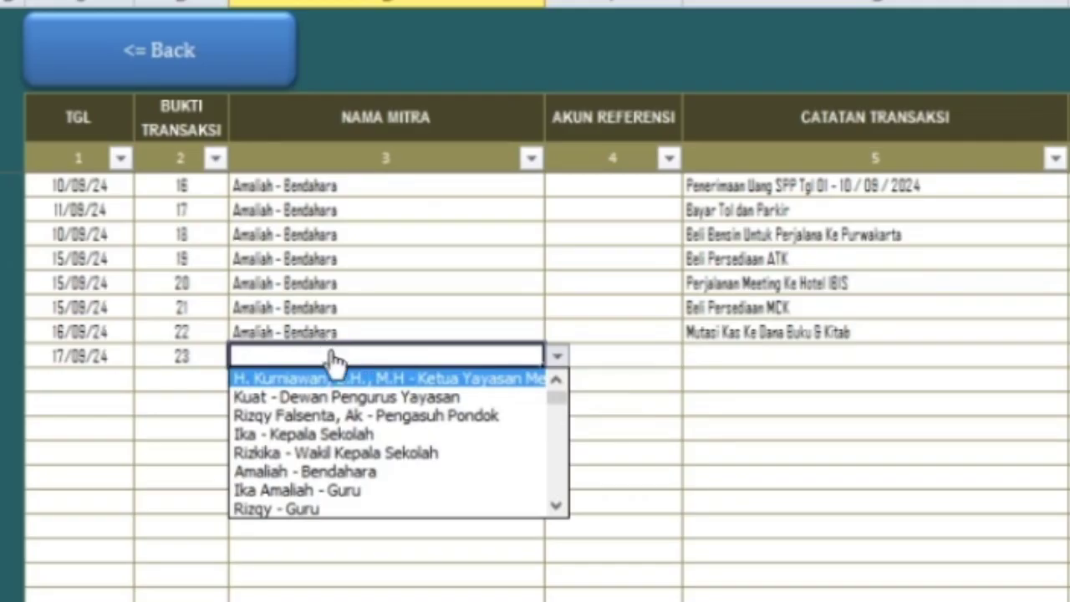
{"action": "left_click", "coordinate": [372, 472]}
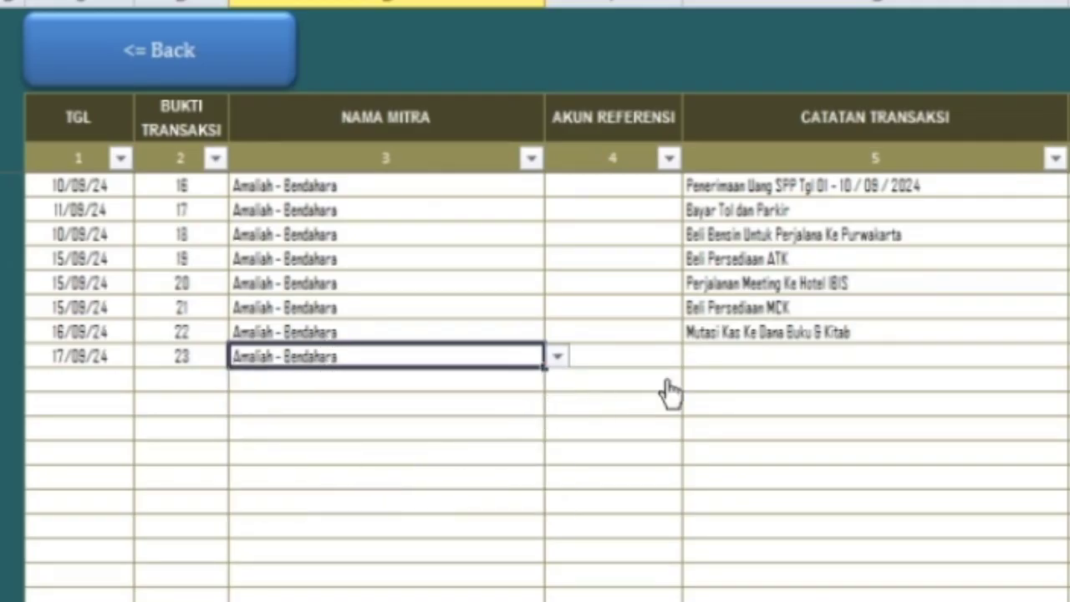
{"action": "left_click", "coordinate": [721, 354]}
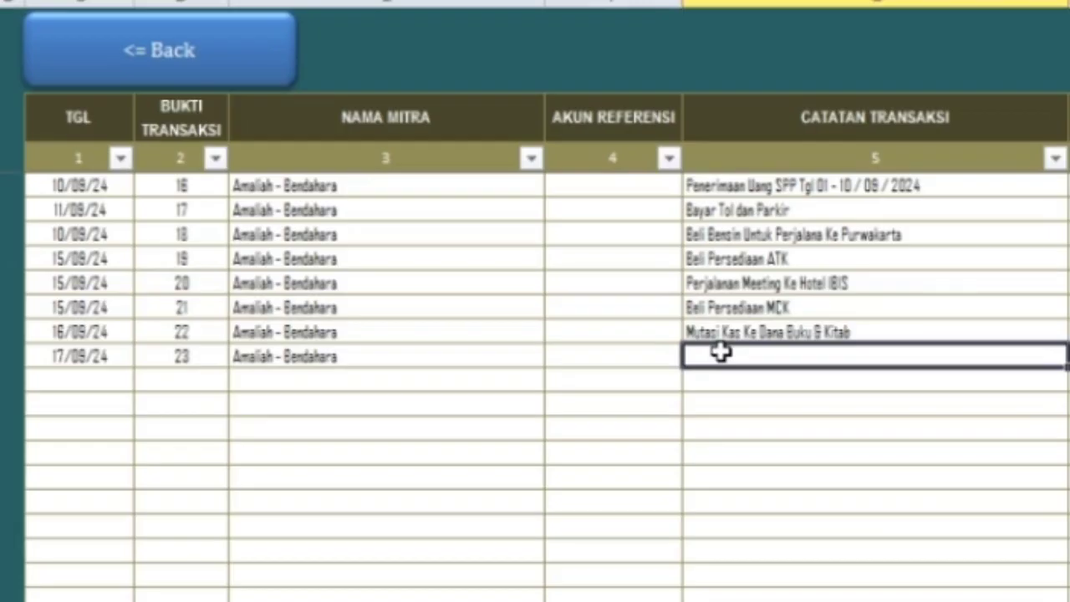
{"action": "type", "text": "Penerimaan"}
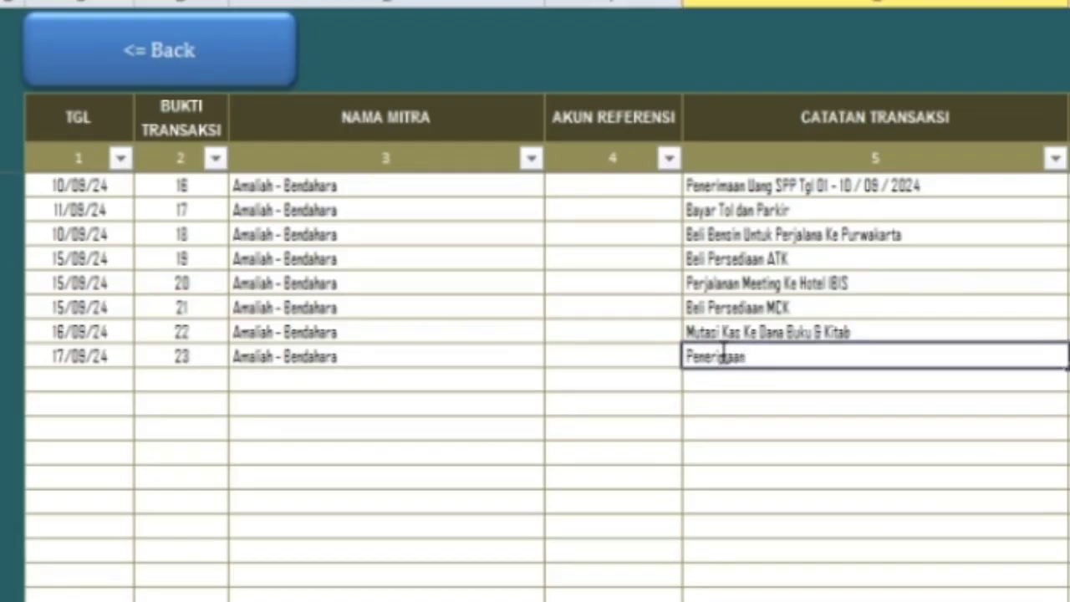
{"action": "type", "text": " Uang SPP"}
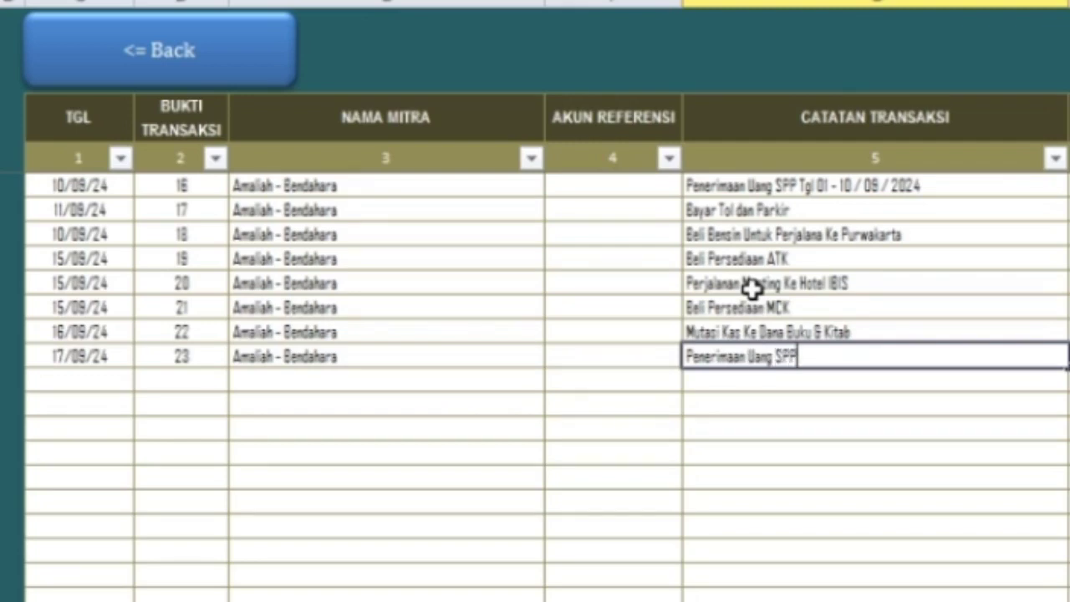
{"action": "key", "text": "Tab"}
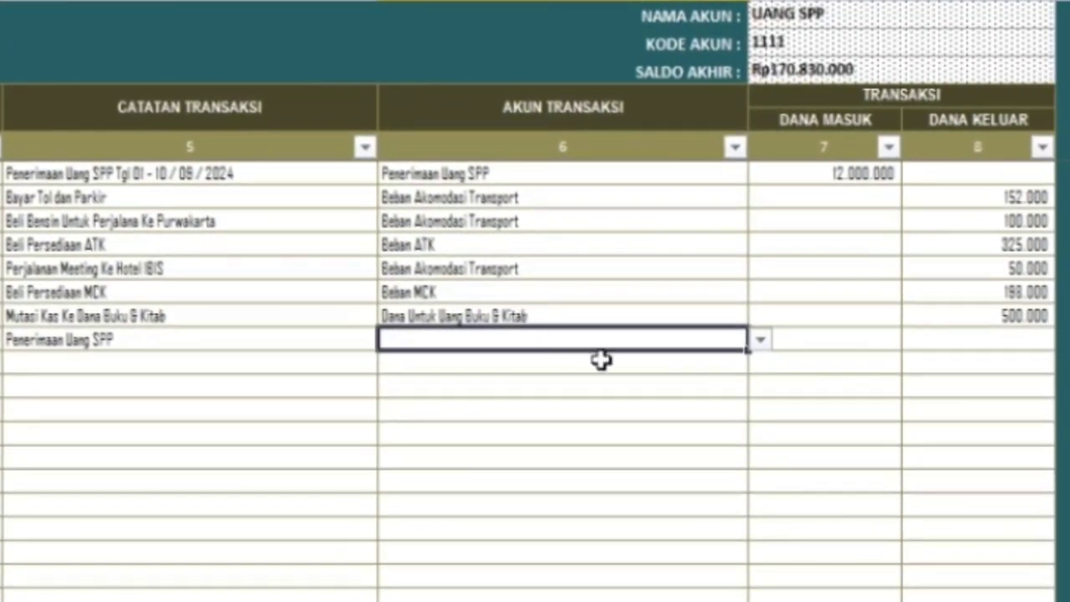
- Choose Penerimaan Uang SPP as the new entry's transaction account
{"action": "left_click", "coordinate": [760, 340]}
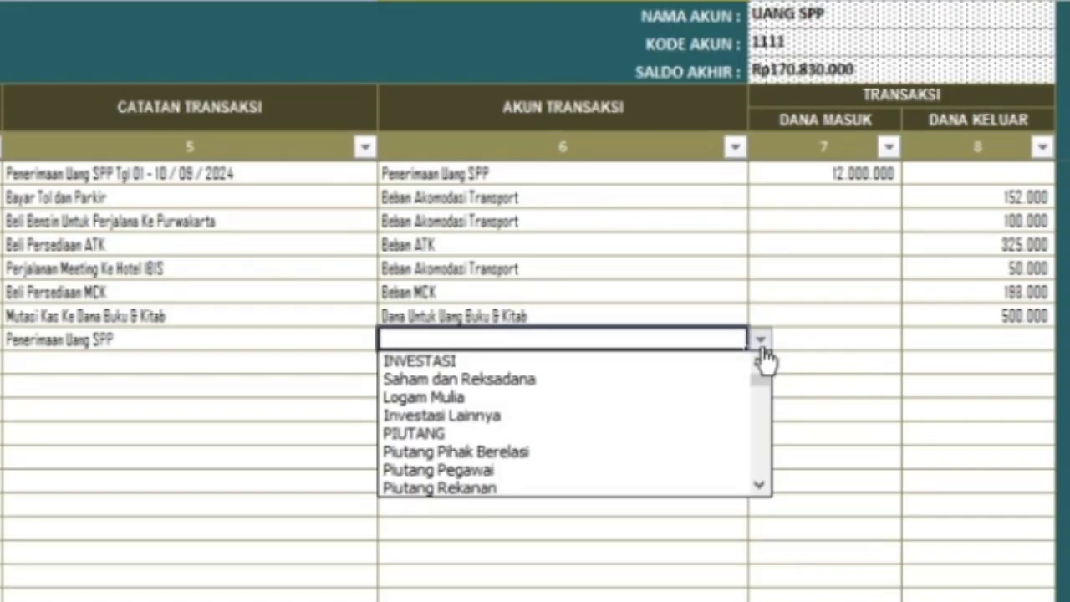
{"action": "left_click", "coordinate": [760, 485]}
{"action": "left_click_drag", "start_coordinate": [760, 486], "coordinate": [763, 488]}
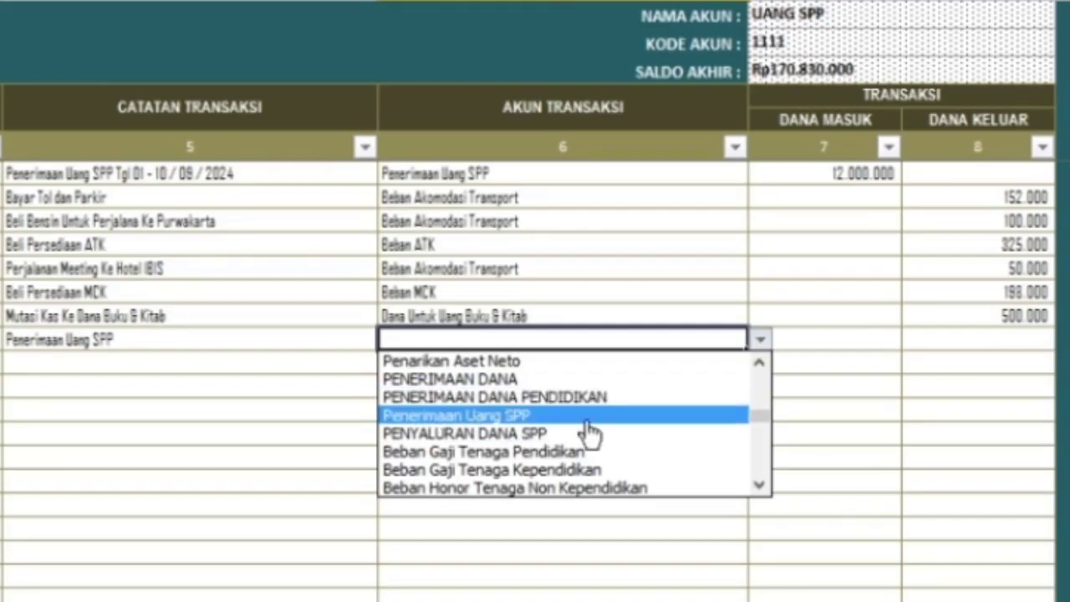
{"action": "left_click", "coordinate": [586, 420]}
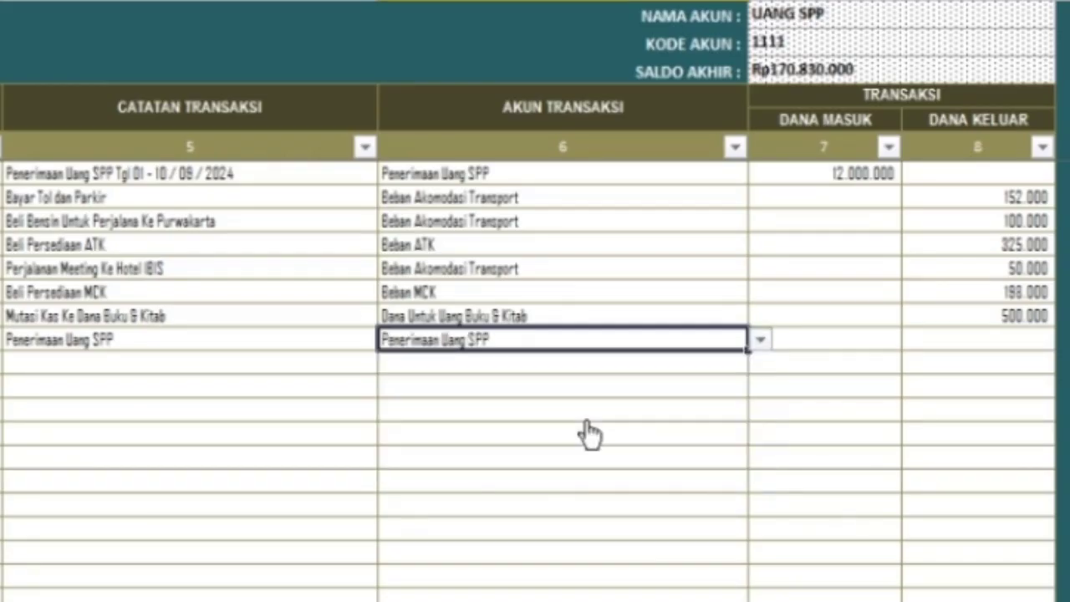
- Enter 2.500.000 as incoming funds, raising the ending balance to Rp173.330.000
{"action": "left_click", "coordinate": [803, 339]}
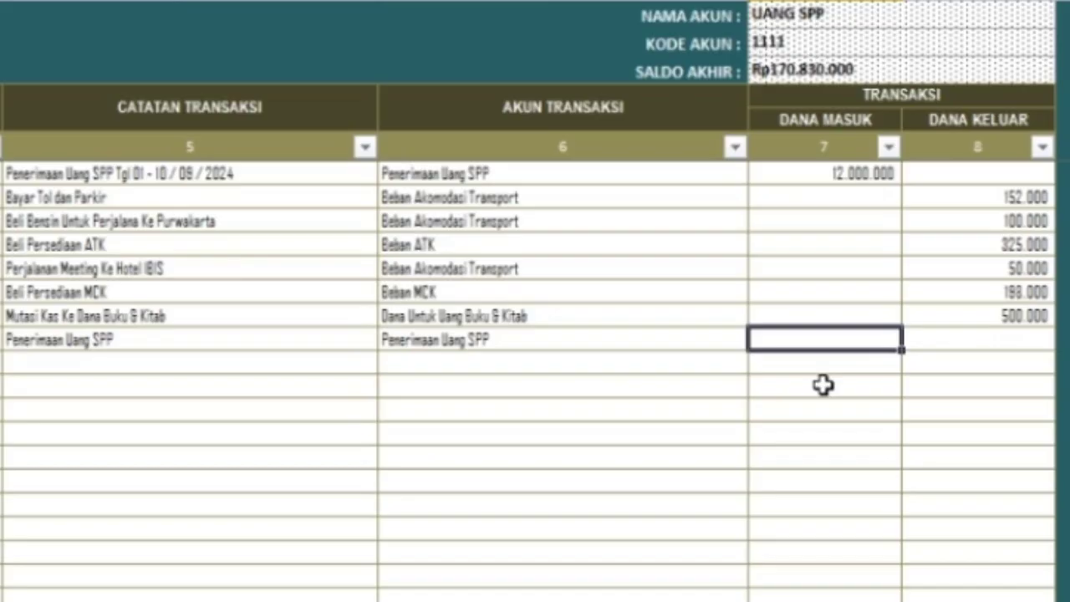
{"action": "type", "text": "25000"}
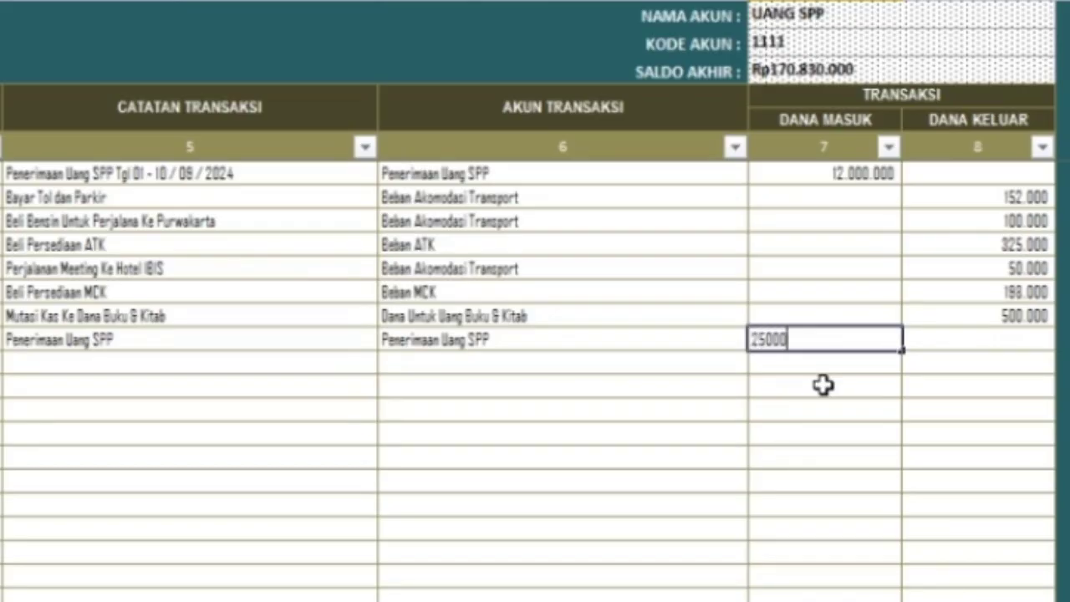
{"action": "type", "text": "00"}
{"action": "left_click", "coordinate": [823, 384]}
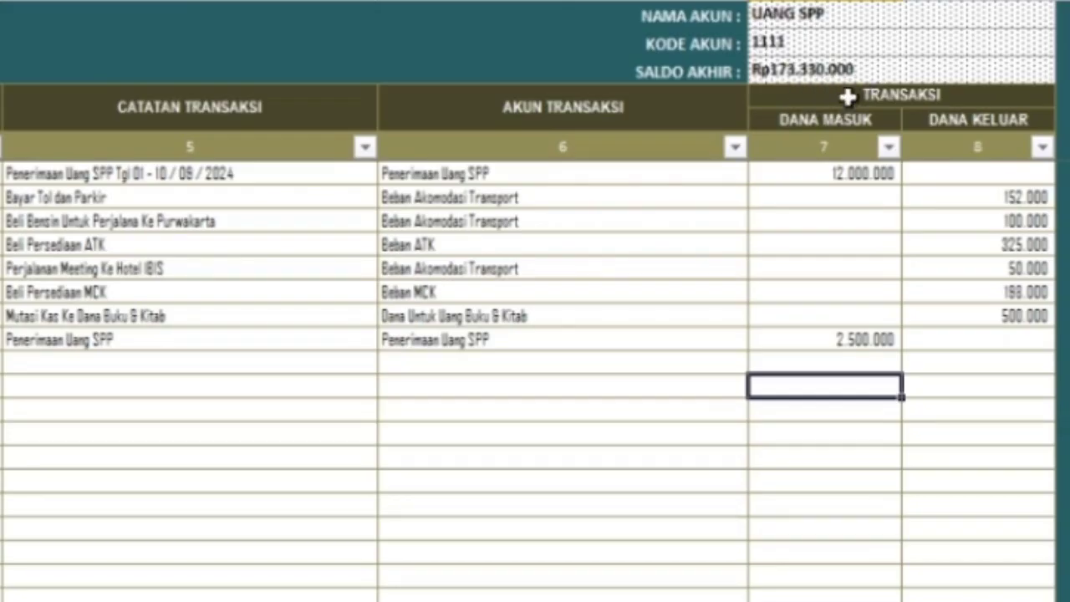
{"action": "left_click", "coordinate": [840, 340]}
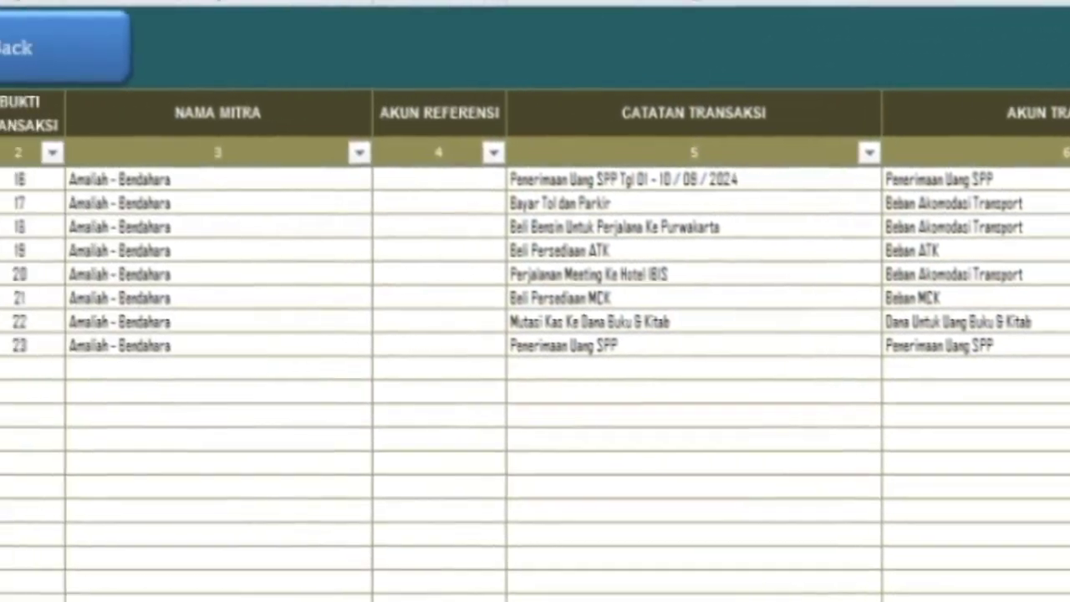
{"action": "left_click", "coordinate": [92, 370]}
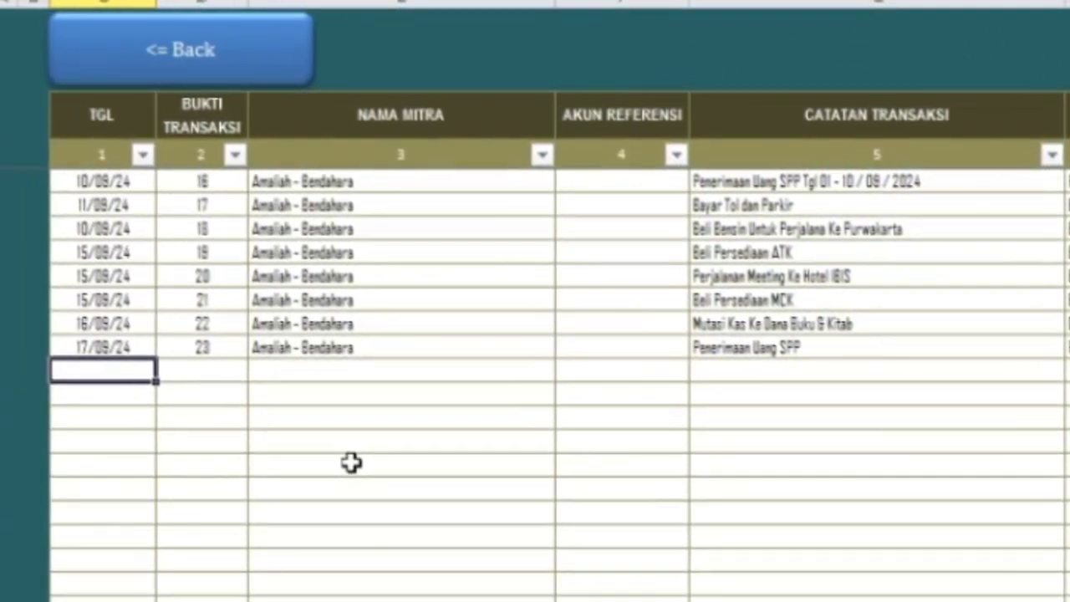
- Enter date 17/09/24, proof 24 and the Kepala Sekolah partner in the new row
{"action": "type", "text": "17/09/24"}
{"action": "key", "text": "Tab"}
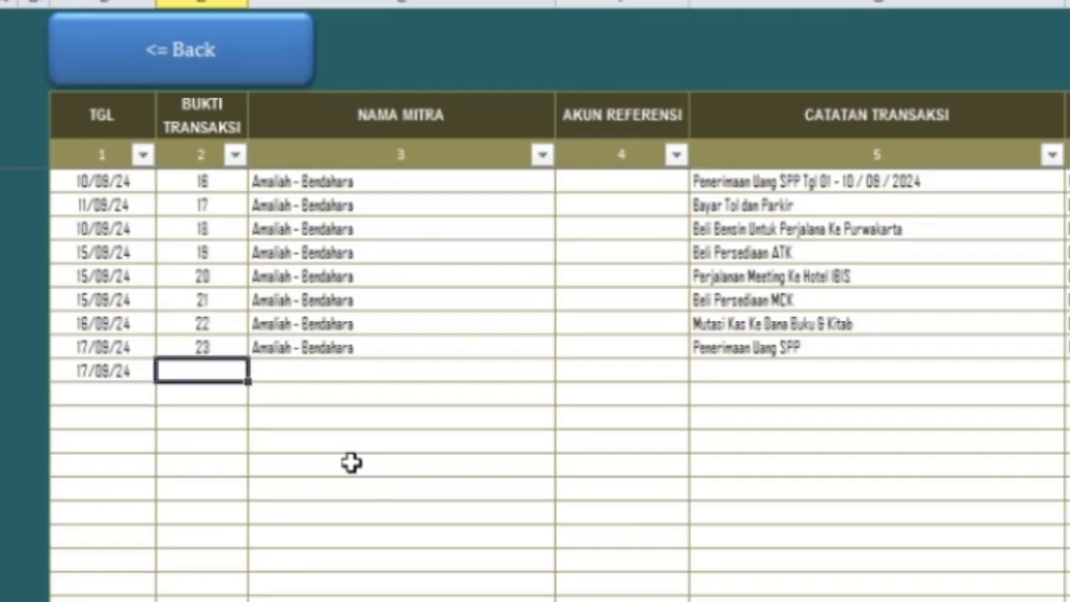
{"action": "type", "text": "24"}
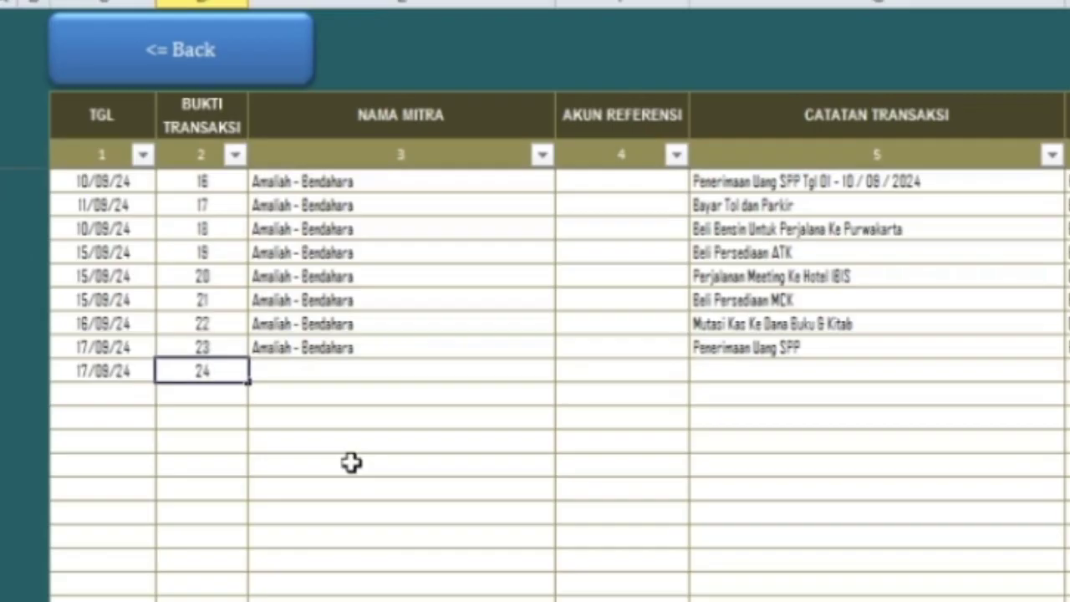
{"action": "key", "text": "Tab"}
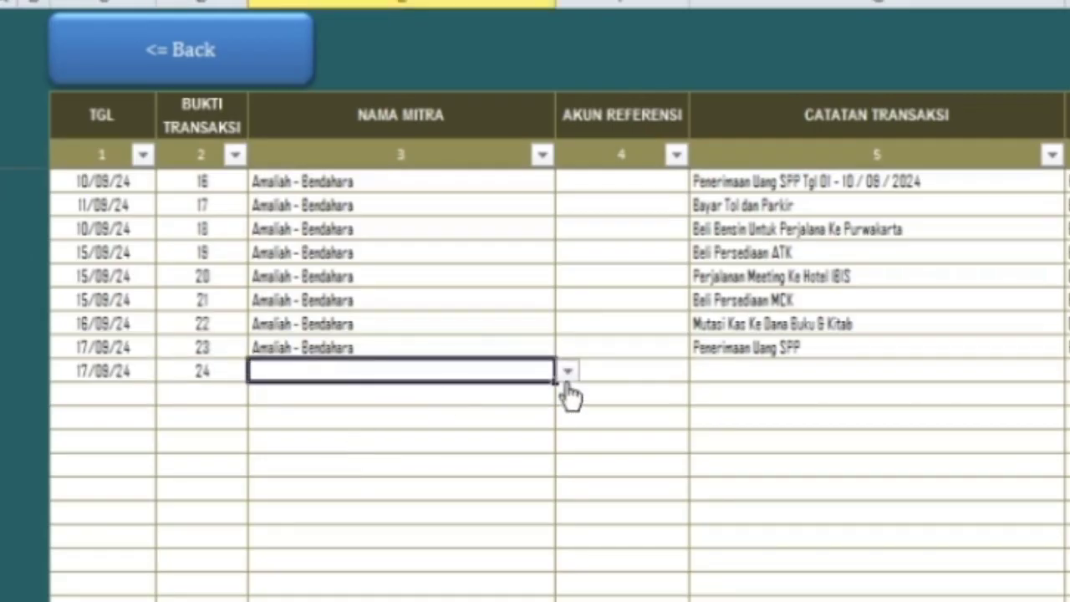
{"action": "left_click", "coordinate": [568, 375]}
{"action": "left_click", "coordinate": [569, 400]}
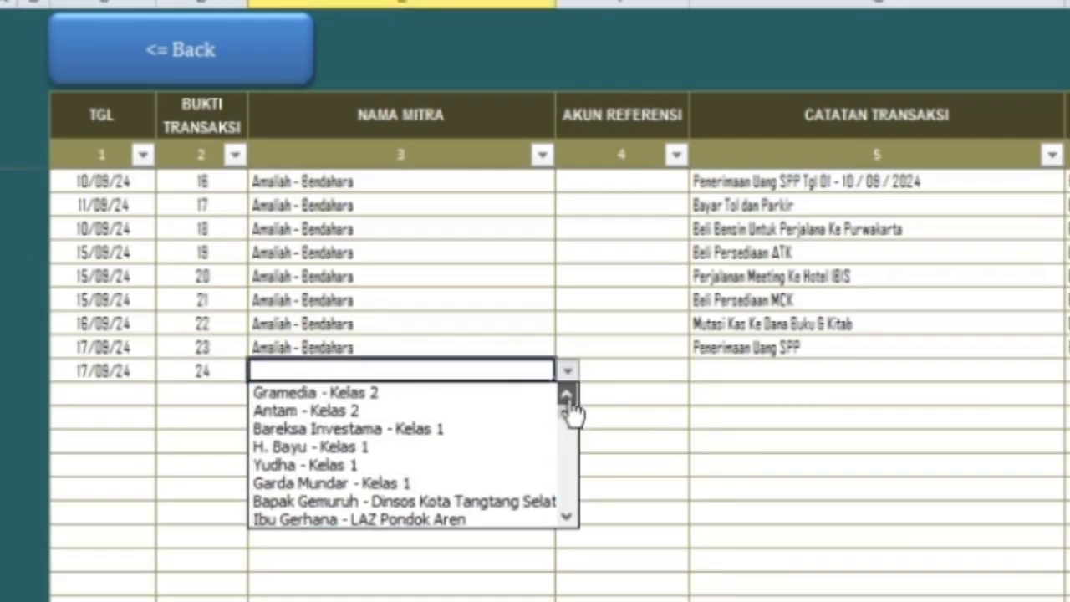
{"action": "left_click", "coordinate": [567, 399]}
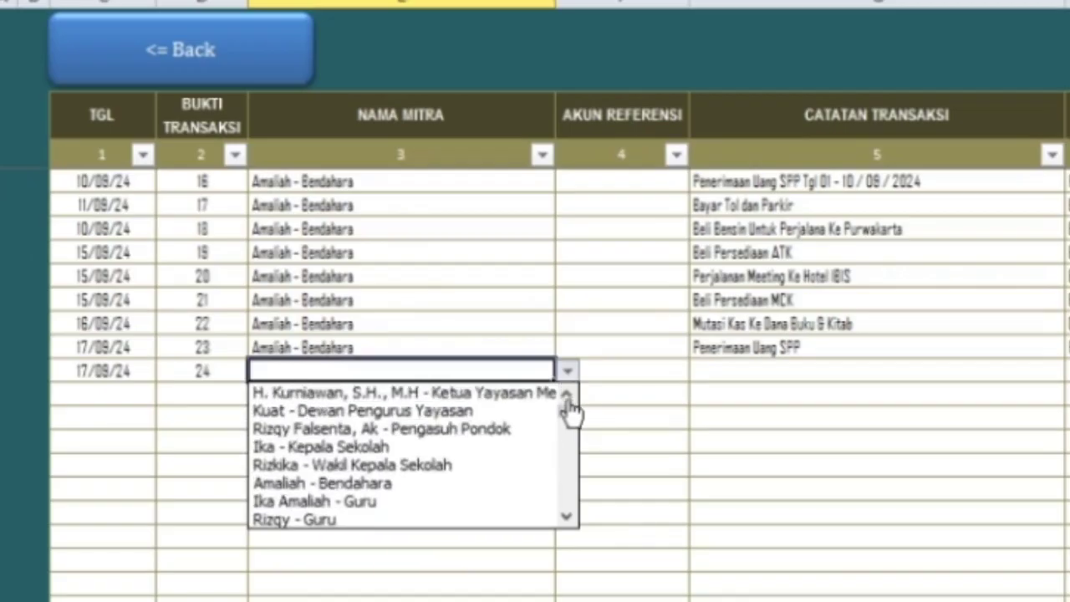
{"action": "left_click", "coordinate": [383, 448]}
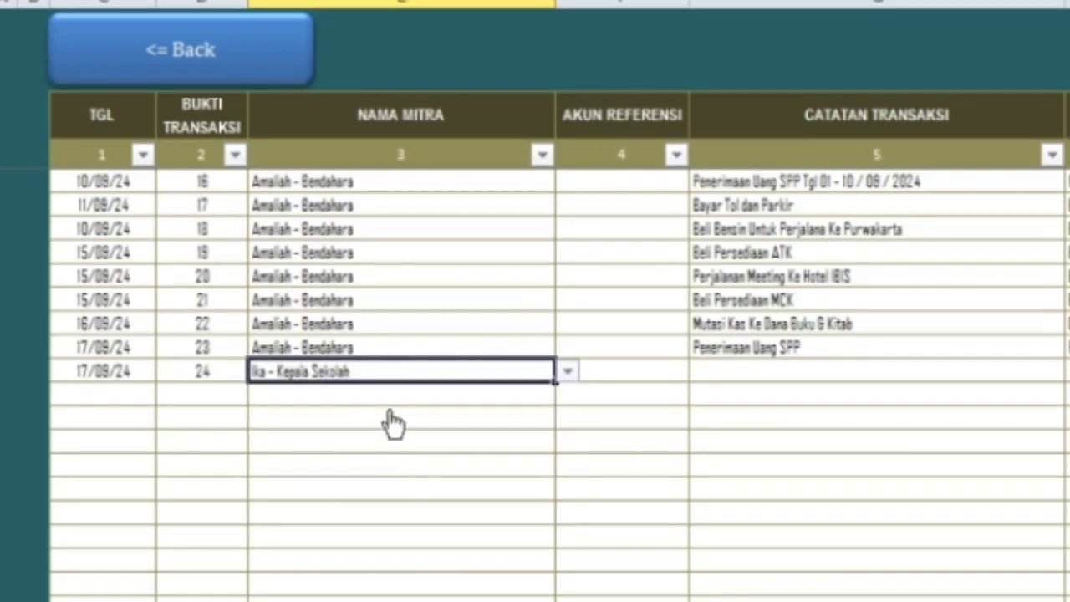
- Note the entry as 'Biaya Transport Perjalanan Dinas Ke Dinas Pendidikan'
{"action": "left_click", "coordinate": [715, 377]}
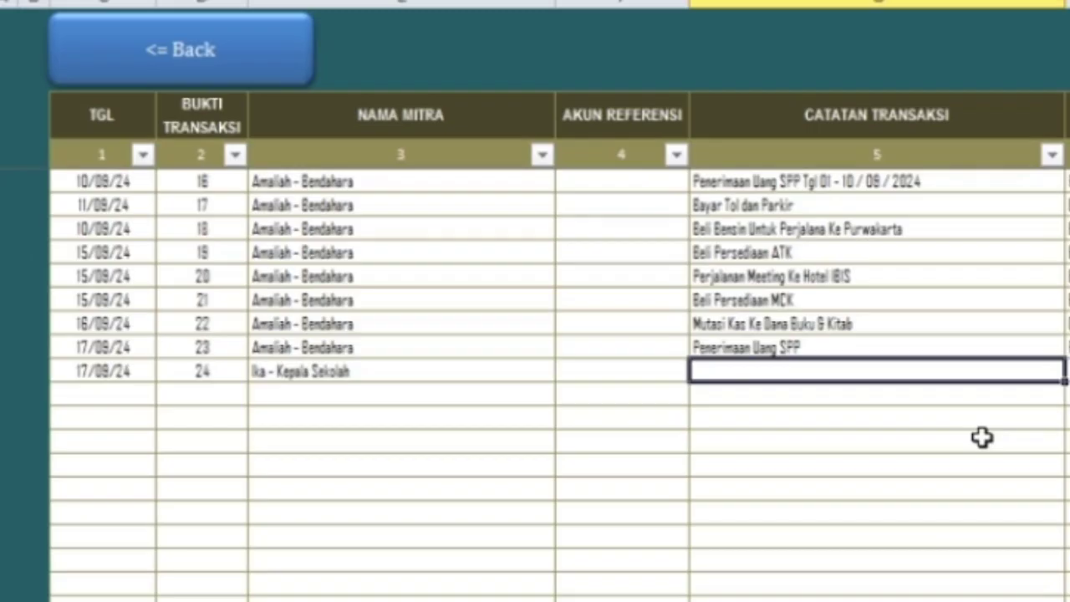
{"action": "type", "text": "Biaya "}
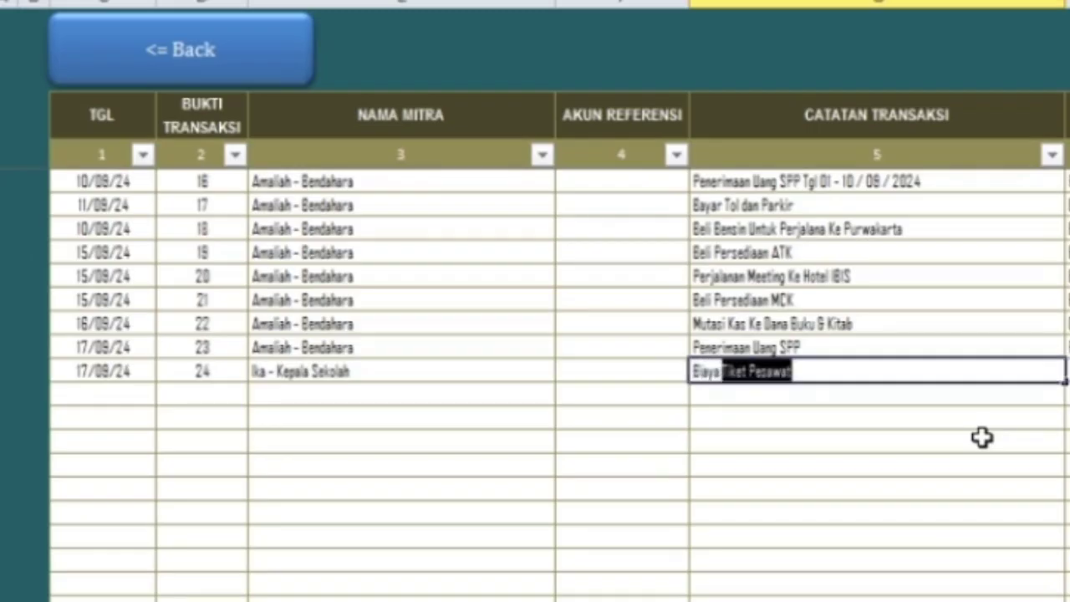
{"action": "type", "text": "Tra"}
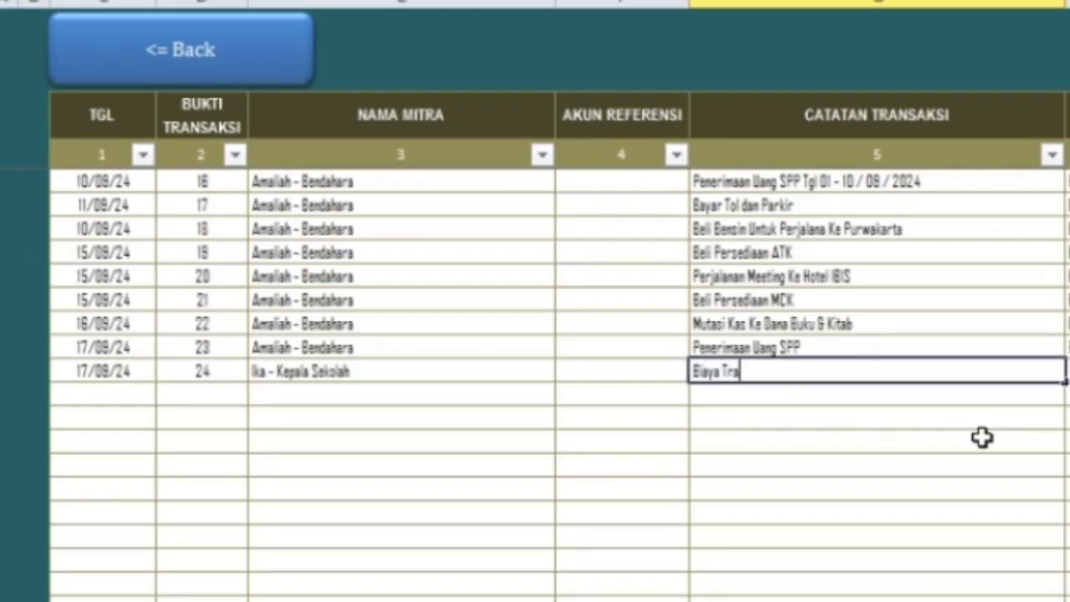
{"action": "type", "text": "nsport Perjalanan "}
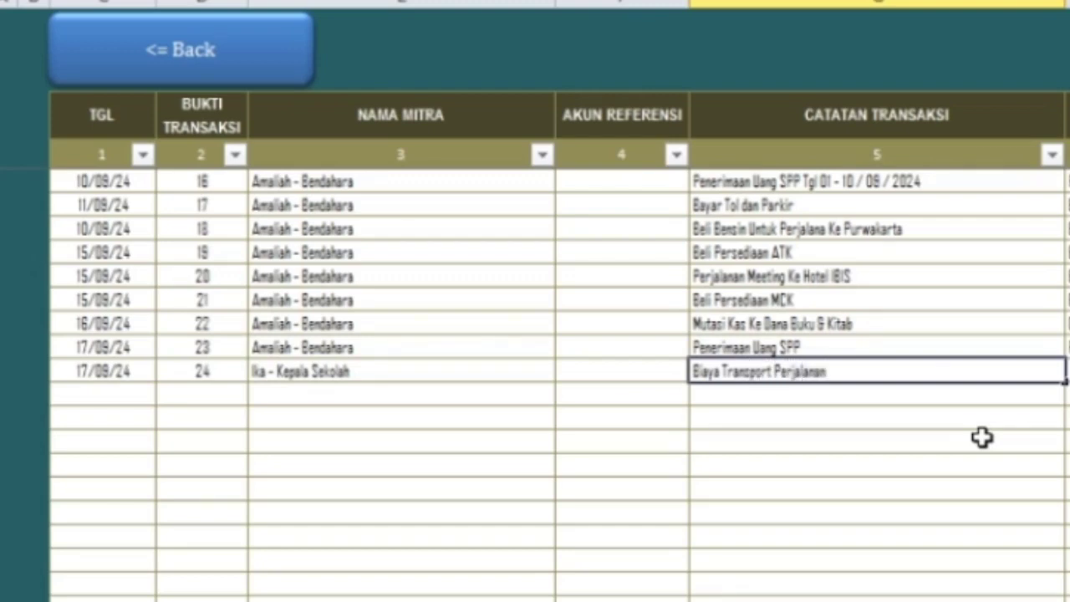
{"action": "type", "text": "Dinas Ke Dinas"}
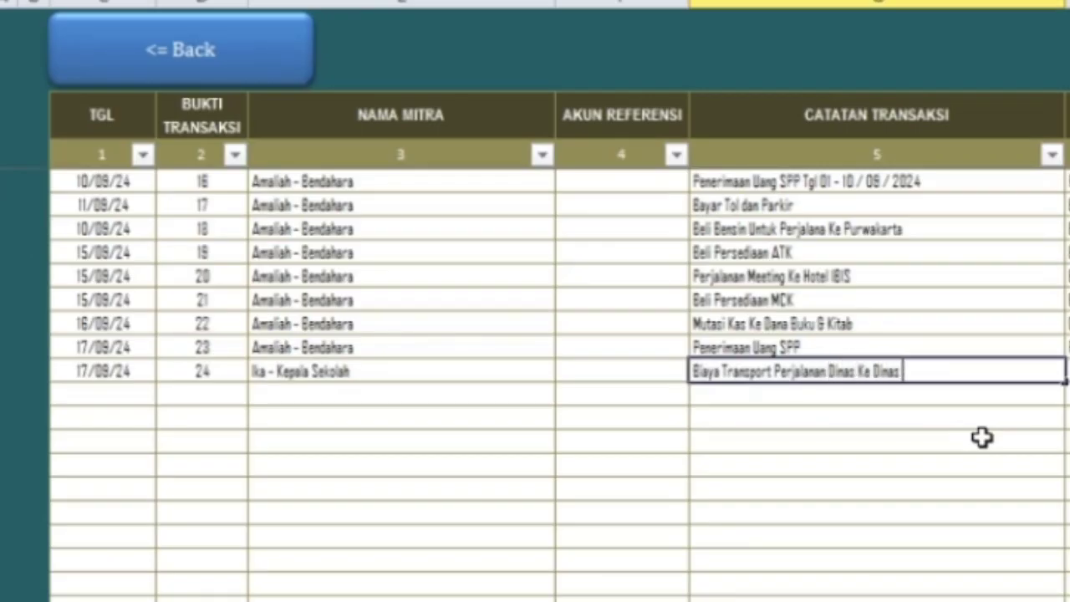
{"action": "type", "text": " Pendidikan"}
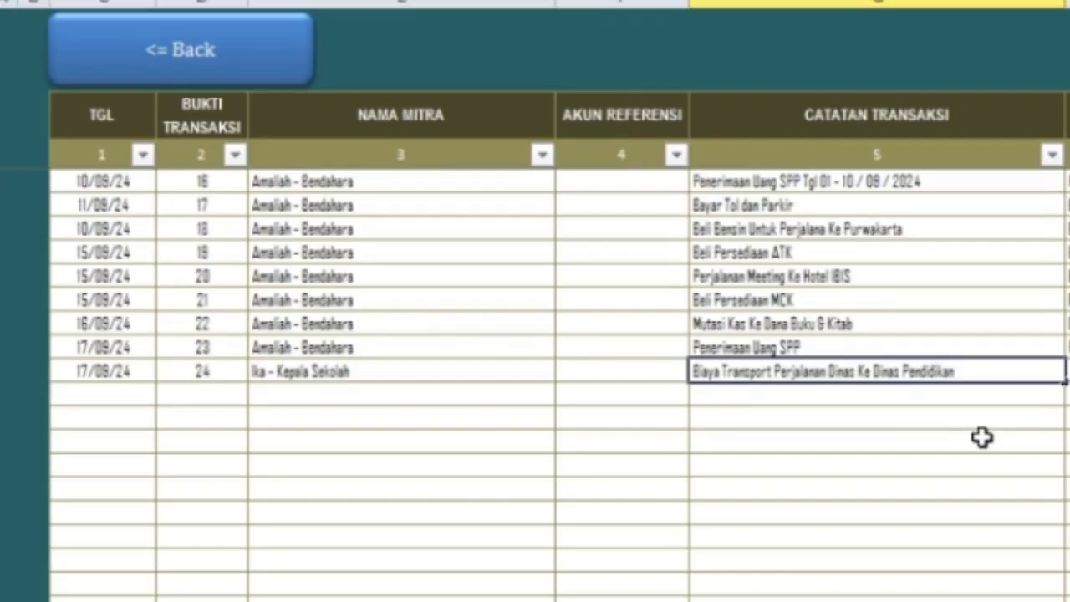
{"action": "key", "text": "Tab"}
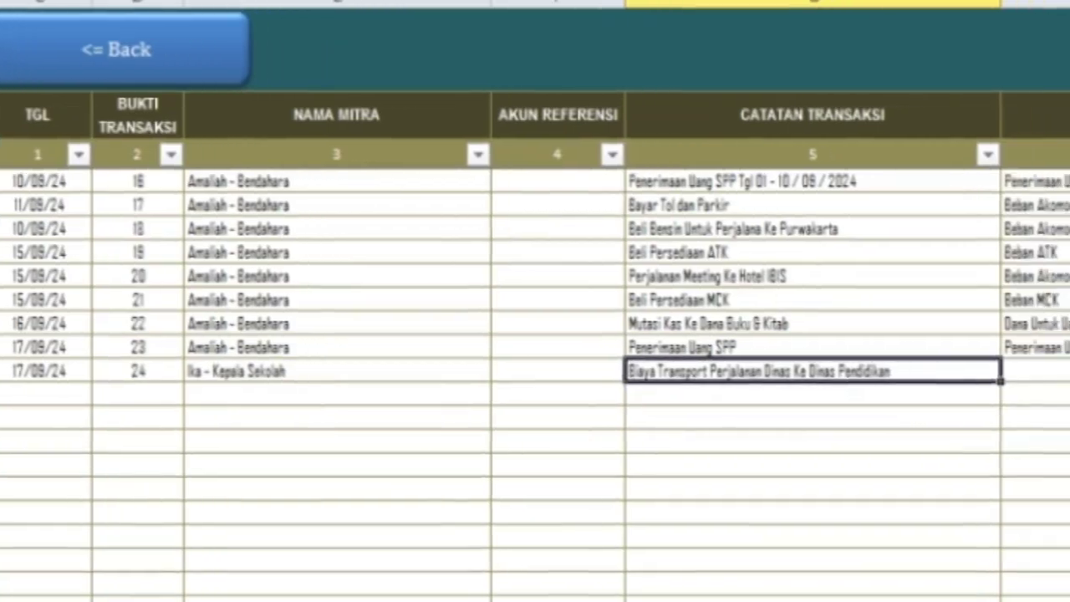
- Choose Beban Akomodasi Perjalanan Dinas from the transaction account list
{"action": "left_click", "coordinate": [1024, 370]}
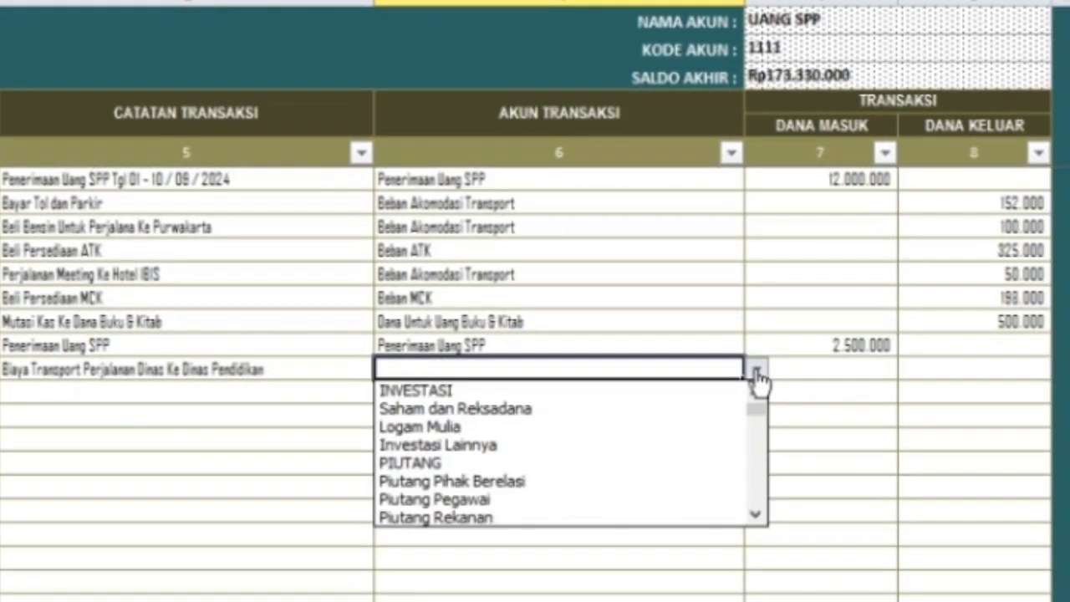
{"action": "left_click_drag", "start_coordinate": [757, 413], "coordinate": [758, 460]}
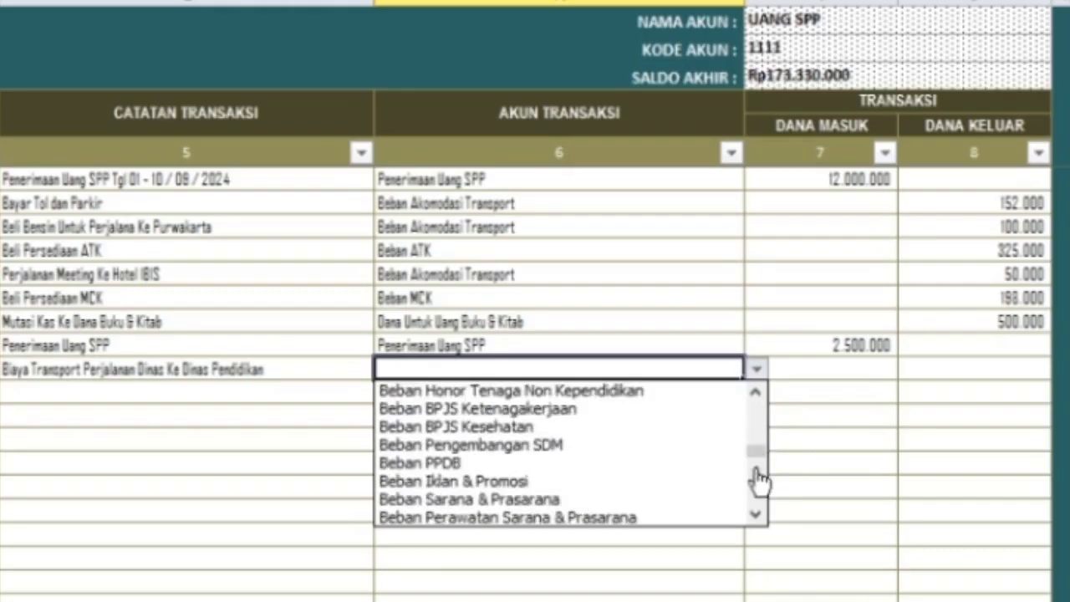
{"action": "left_click", "coordinate": [754, 393]}
{"action": "left_click", "coordinate": [754, 393]}
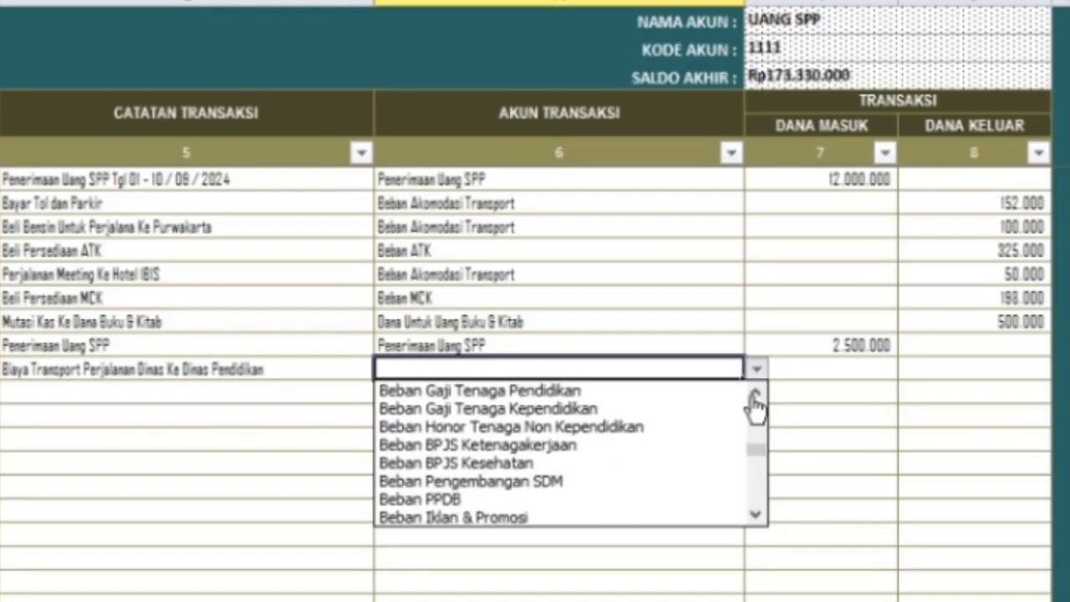
{"action": "left_click", "coordinate": [755, 393]}
{"action": "left_click", "coordinate": [755, 393]}
{"action": "left_click", "coordinate": [755, 515]}
{"action": "left_click", "coordinate": [756, 515]}
{"action": "left_click", "coordinate": [756, 515]}
{"action": "left_click", "coordinate": [755, 515]}
{"action": "left_click", "coordinate": [756, 515]}
{"action": "double_click", "coordinate": [755, 514]}
{"action": "double_click", "coordinate": [756, 515]}
{"action": "double_click", "coordinate": [756, 515]}
{"action": "triple_click", "coordinate": [755, 515]}
{"action": "left_click", "coordinate": [756, 514]}
{"action": "double_click", "coordinate": [755, 515]}
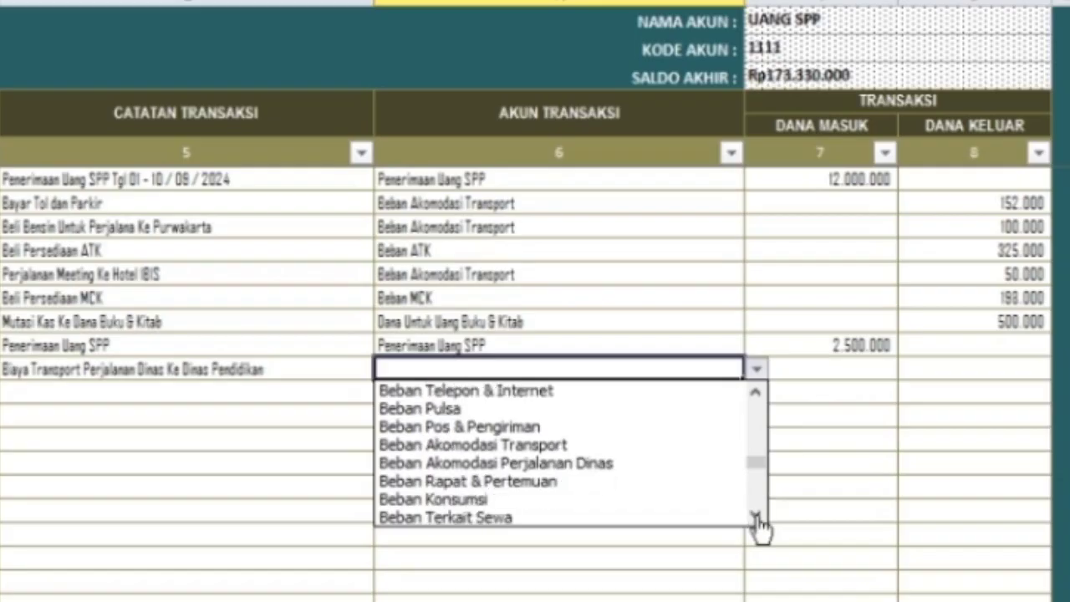
{"action": "left_click", "coordinate": [755, 515]}
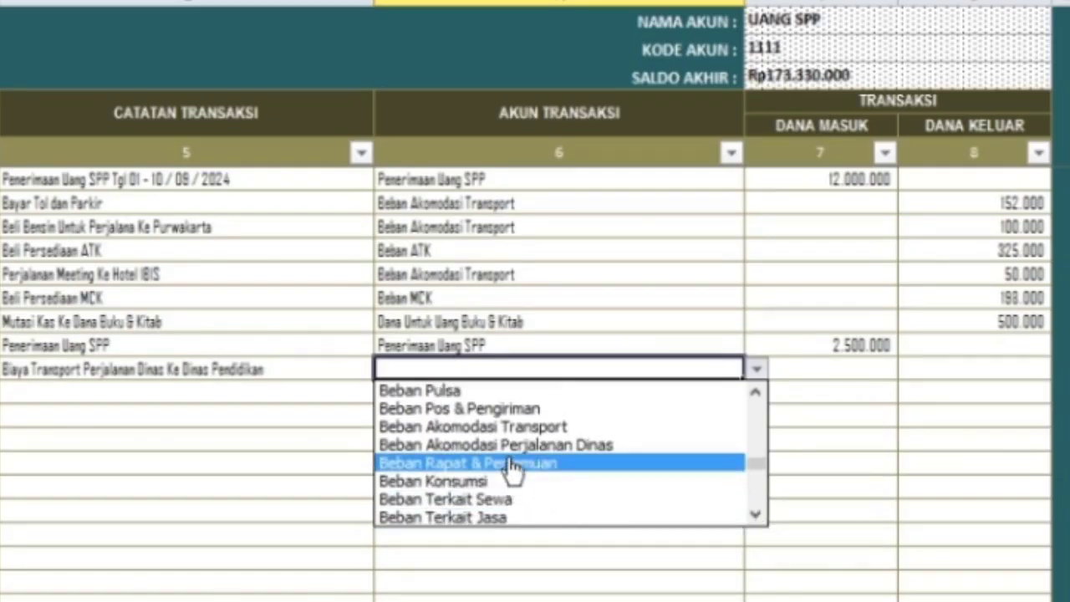
{"action": "left_click", "coordinate": [592, 451]}
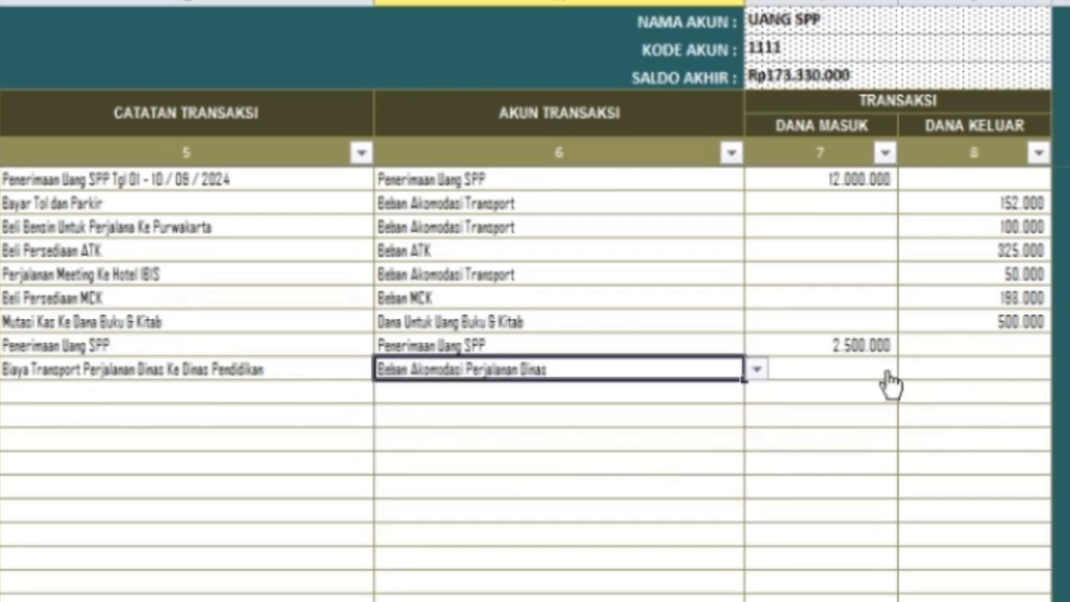
- Enter 500.000 as outgoing funds, lowering the ending balance to Rp172.830.000
{"action": "left_click", "coordinate": [945, 372]}
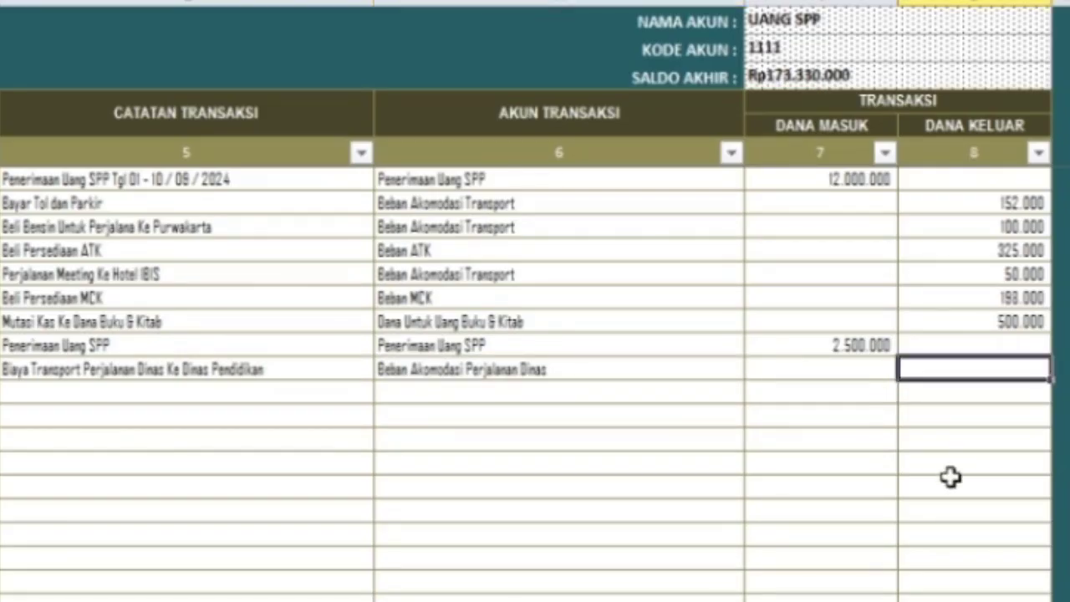
{"action": "type", "text": "500000"}
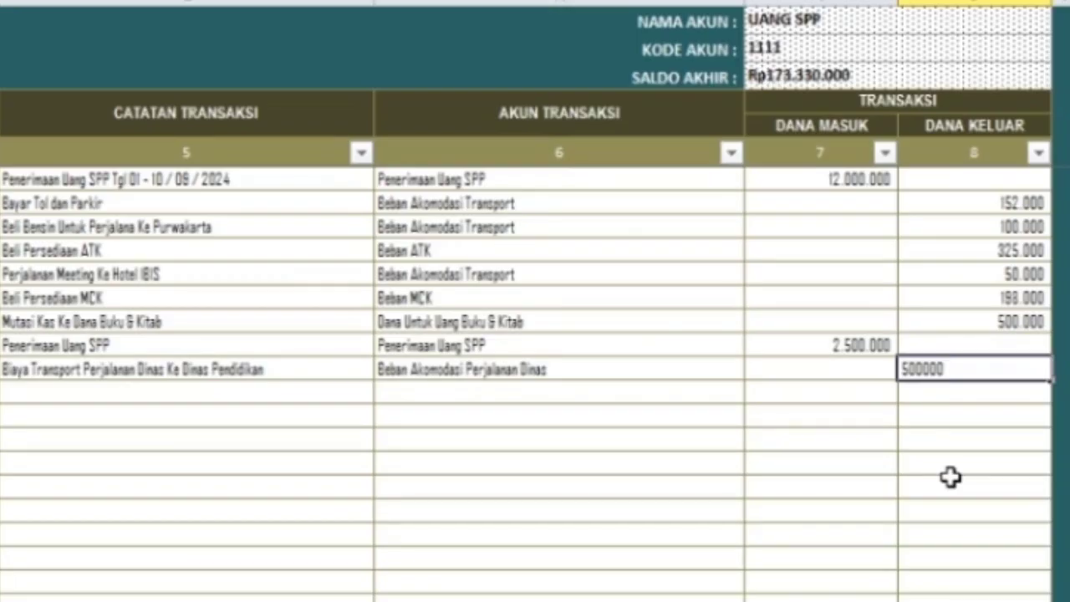
{"action": "key", "text": "Return"}
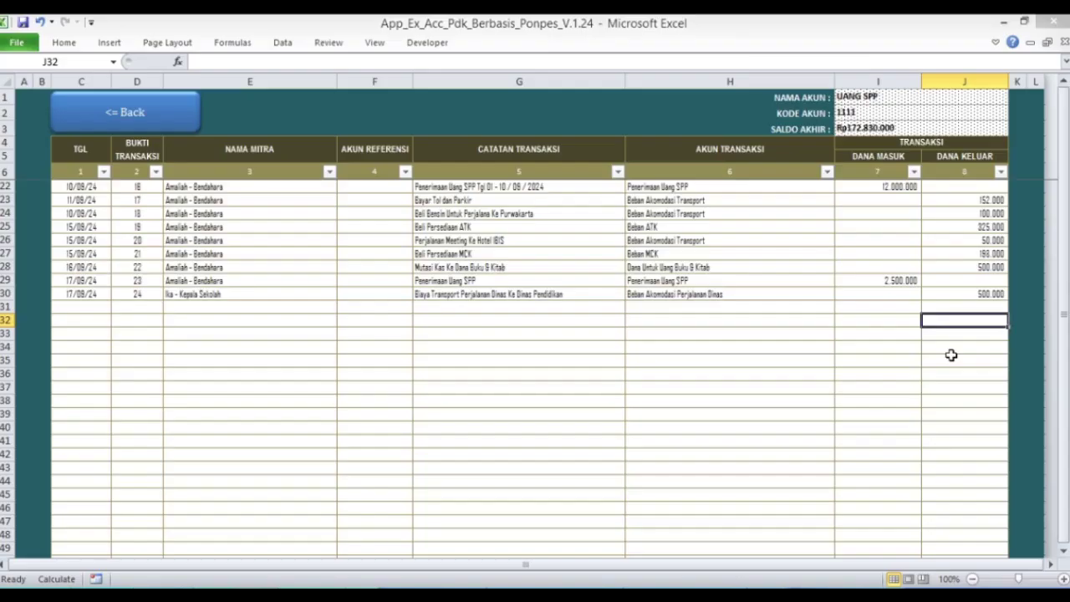
- Return to the journal menu and open Jurnal 4, the Uang Lemari dan Kasur ledger
{"action": "left_click", "coordinate": [113, 113]}
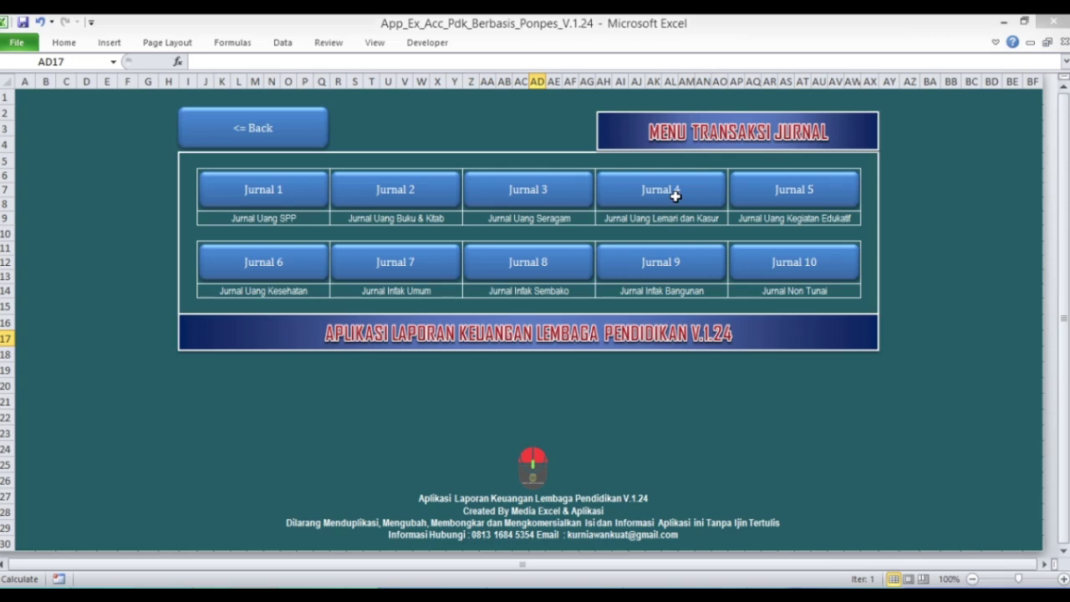
{"action": "left_click", "coordinate": [675, 193]}
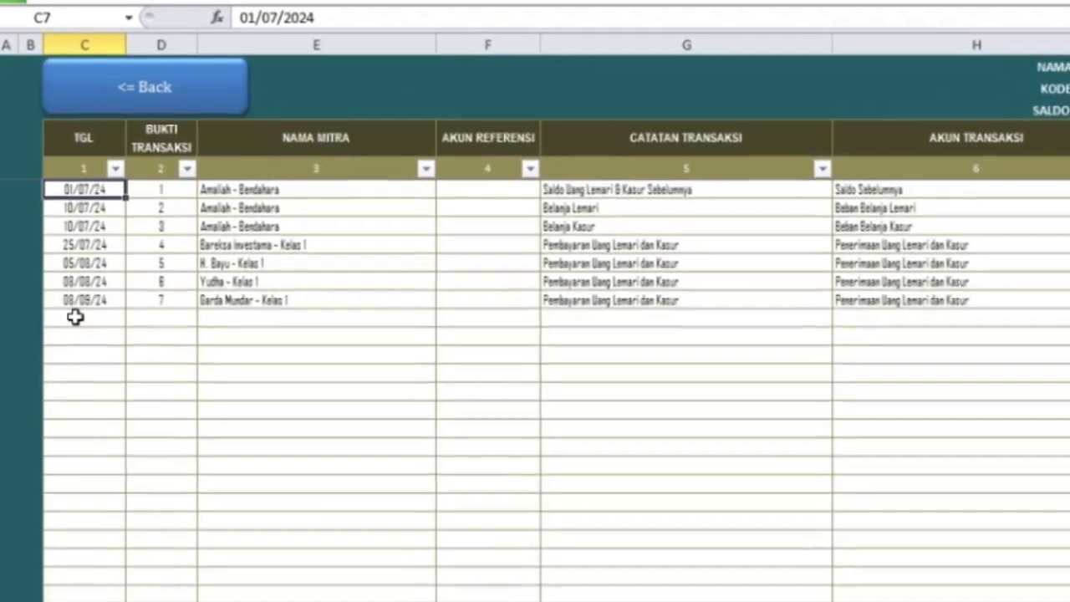
- Enter date 17/09/24 and proof number 8 in a new row below the 08/09/24 entry
{"action": "left_click", "coordinate": [75, 282]}
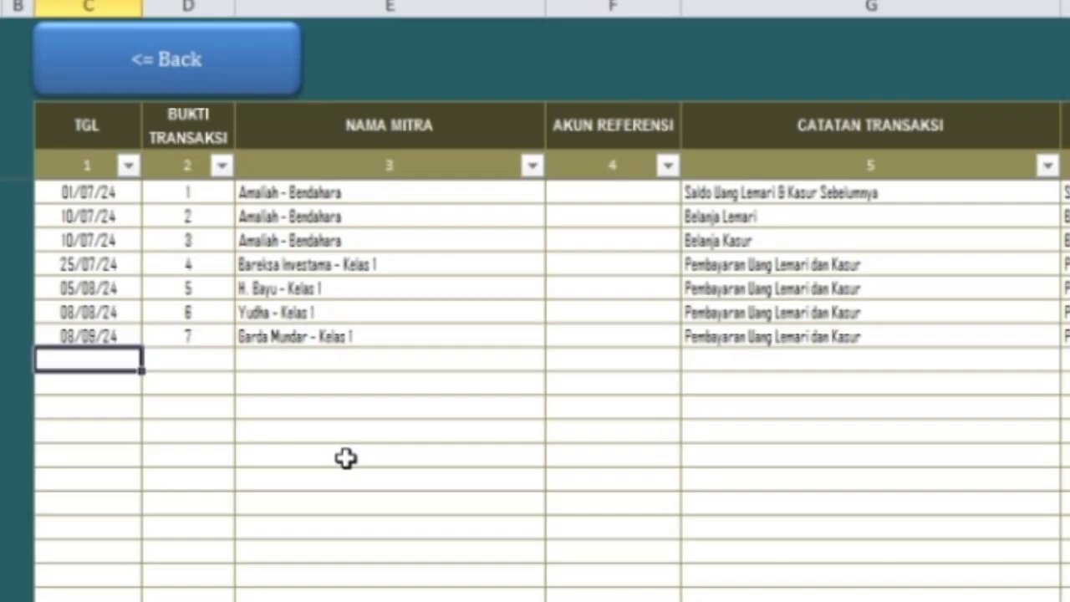
{"action": "type", "text": "17/"}
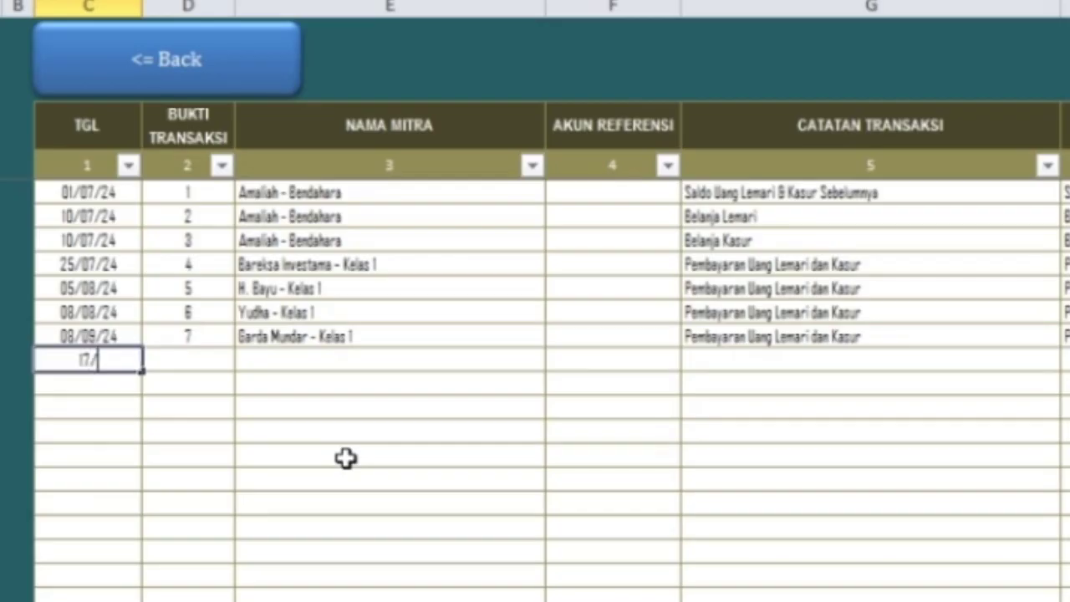
{"action": "type", "text": "09/24"}
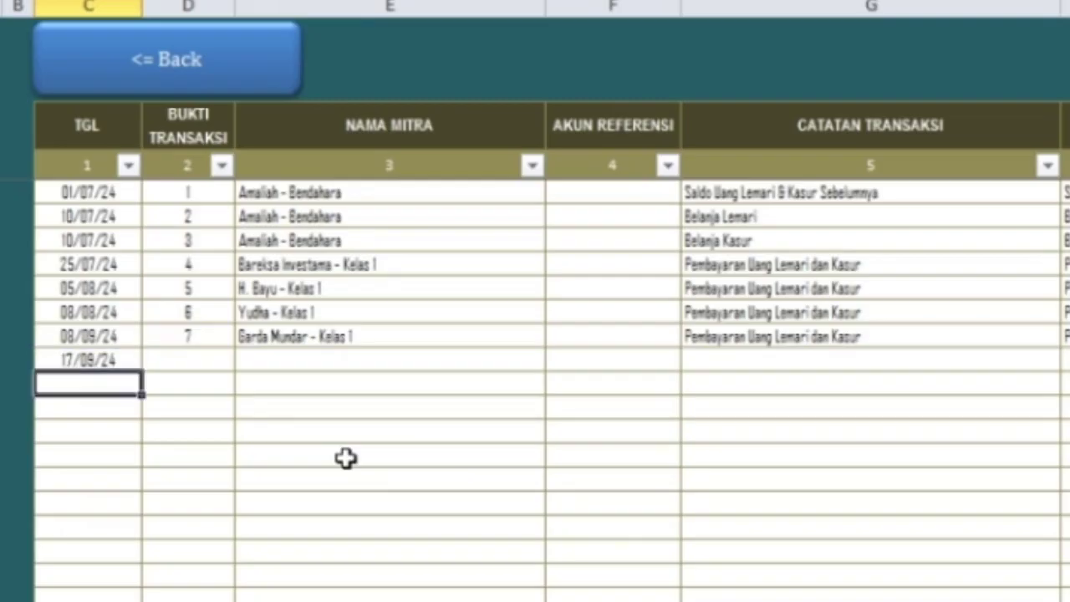
{"action": "key", "text": "Tab"}
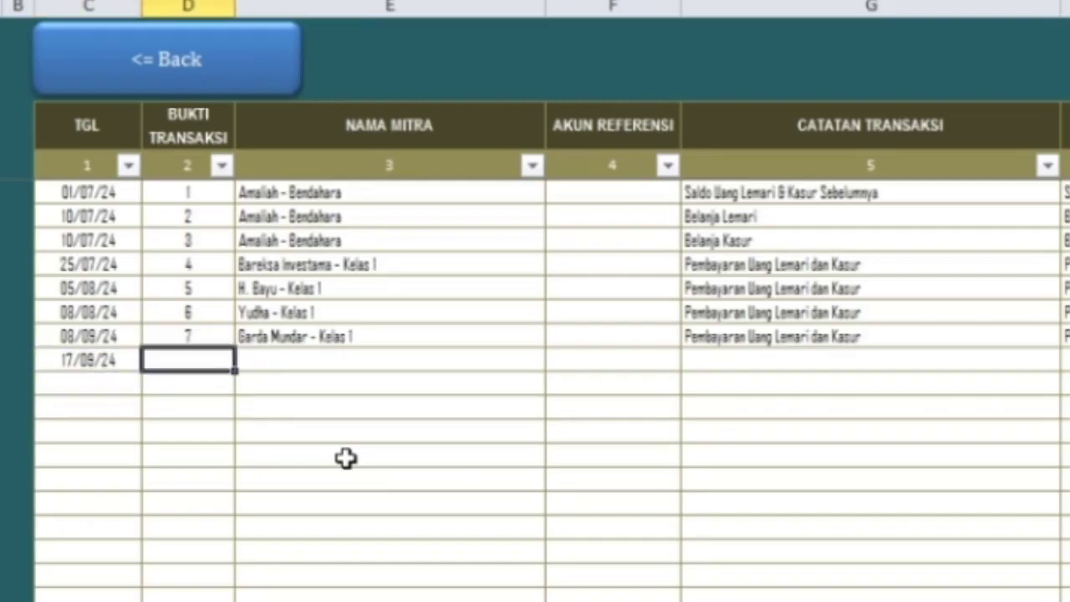
{"action": "type", "text": "8"}
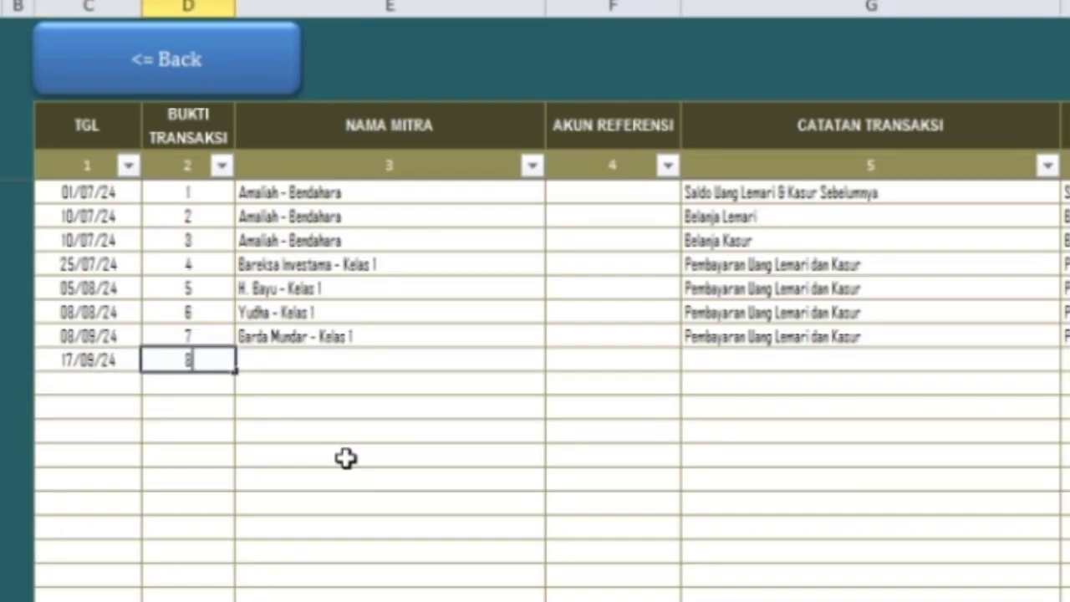
{"action": "key", "text": "Tab"}
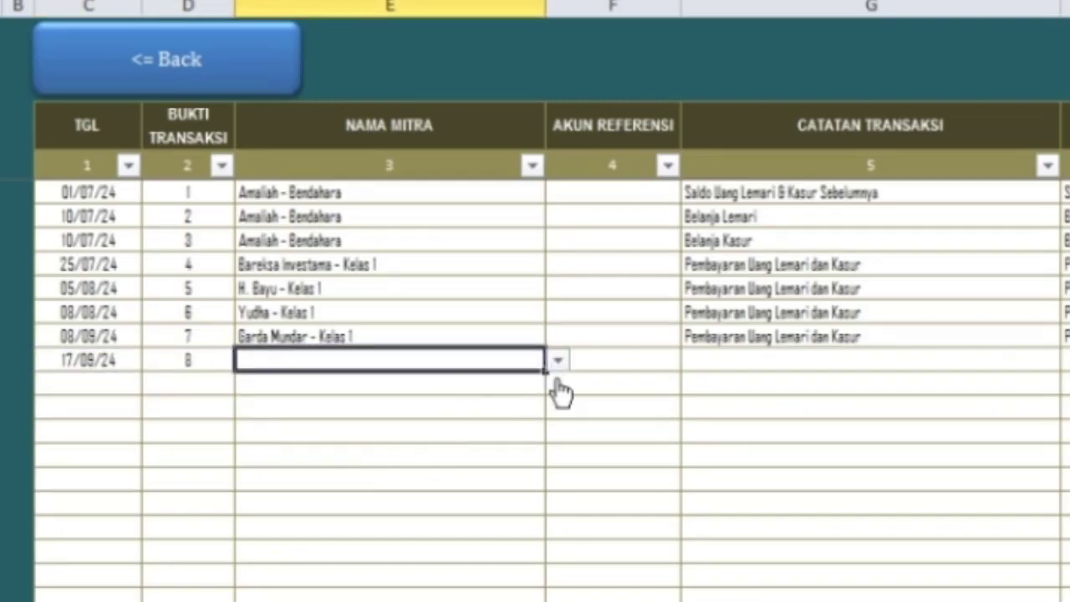
- Choose the Dewan Pengurus Yayasan member as the entry's partner
{"action": "left_click", "coordinate": [557, 361]}
{"action": "left_click", "coordinate": [556, 386]}
{"action": "left_click", "coordinate": [558, 386]}
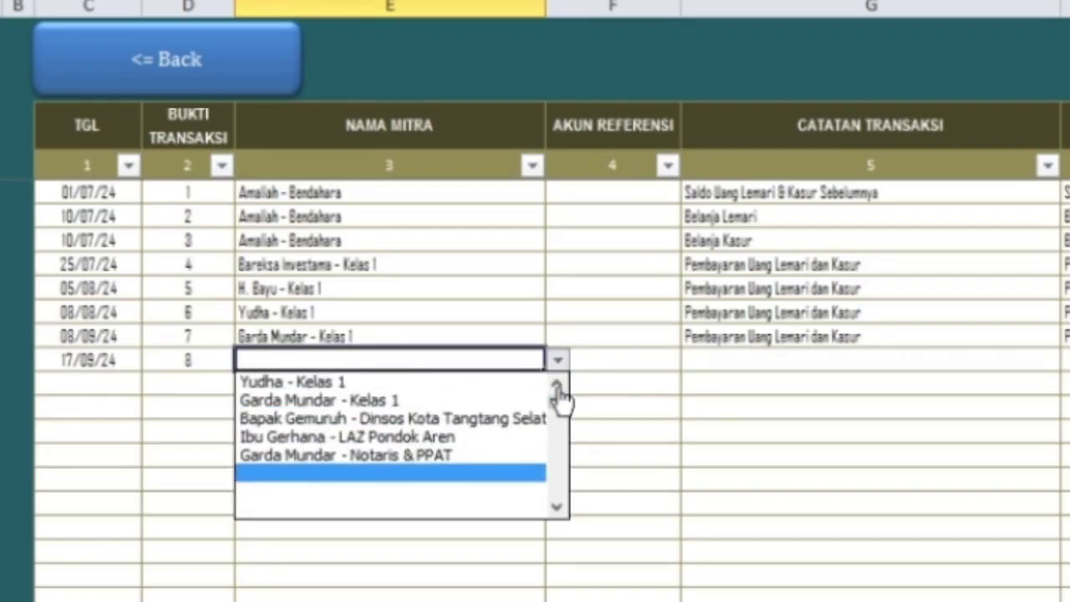
{"action": "left_click", "coordinate": [557, 386]}
{"action": "left_click", "coordinate": [557, 386]}
{"action": "left_click", "coordinate": [558, 386]}
{"action": "left_click", "coordinate": [557, 386]}
{"action": "left_click", "coordinate": [558, 386]}
{"action": "left_click", "coordinate": [557, 386]}
{"action": "left_click", "coordinate": [557, 386]}
{"action": "left_click", "coordinate": [557, 386]}
{"action": "left_click", "coordinate": [558, 386]}
{"action": "left_click", "coordinate": [557, 386]}
{"action": "left_click", "coordinate": [558, 386]}
{"action": "left_click", "coordinate": [557, 386]}
{"action": "left_click", "coordinate": [557, 386]}
{"action": "left_click", "coordinate": [557, 386]}
{"action": "left_click", "coordinate": [558, 386]}
{"action": "left_click", "coordinate": [558, 386]}
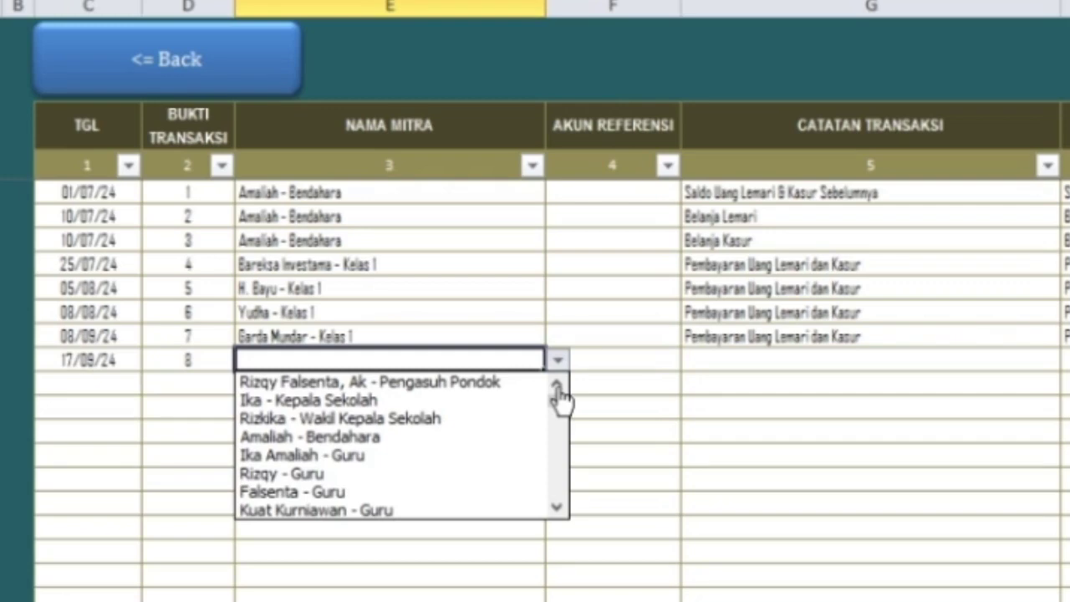
{"action": "left_click", "coordinate": [557, 386]}
{"action": "left_click", "coordinate": [557, 386]}
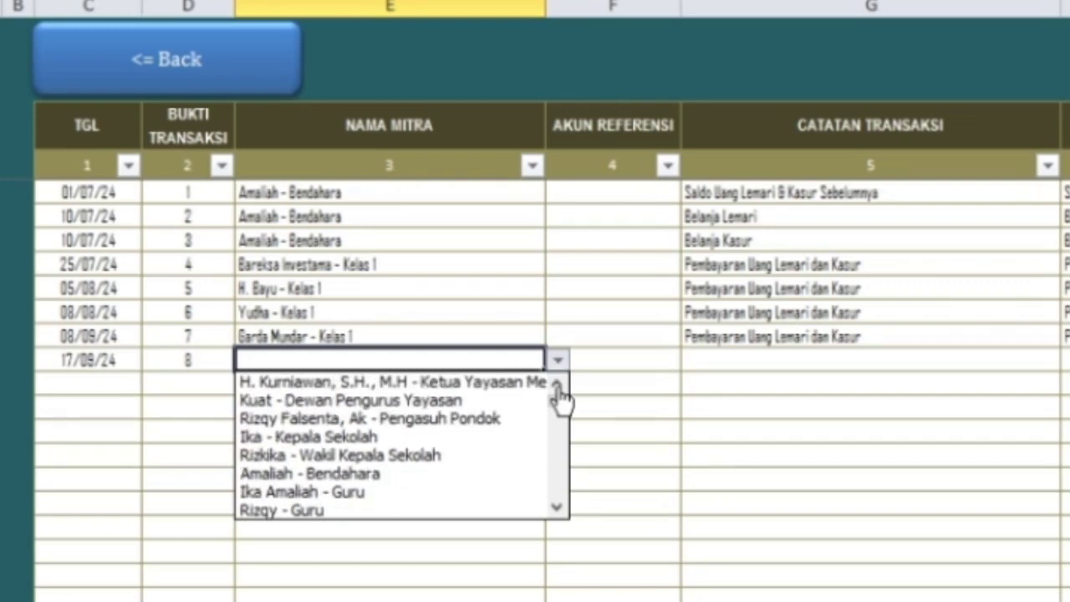
{"action": "left_click", "coordinate": [436, 403]}
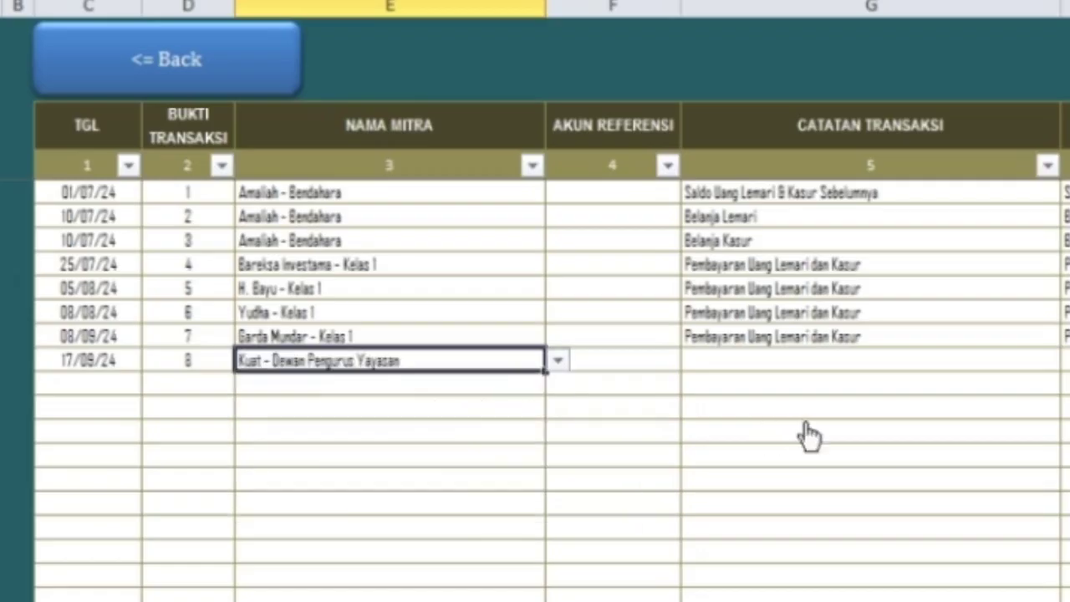
{"action": "left_click", "coordinate": [782, 363]}
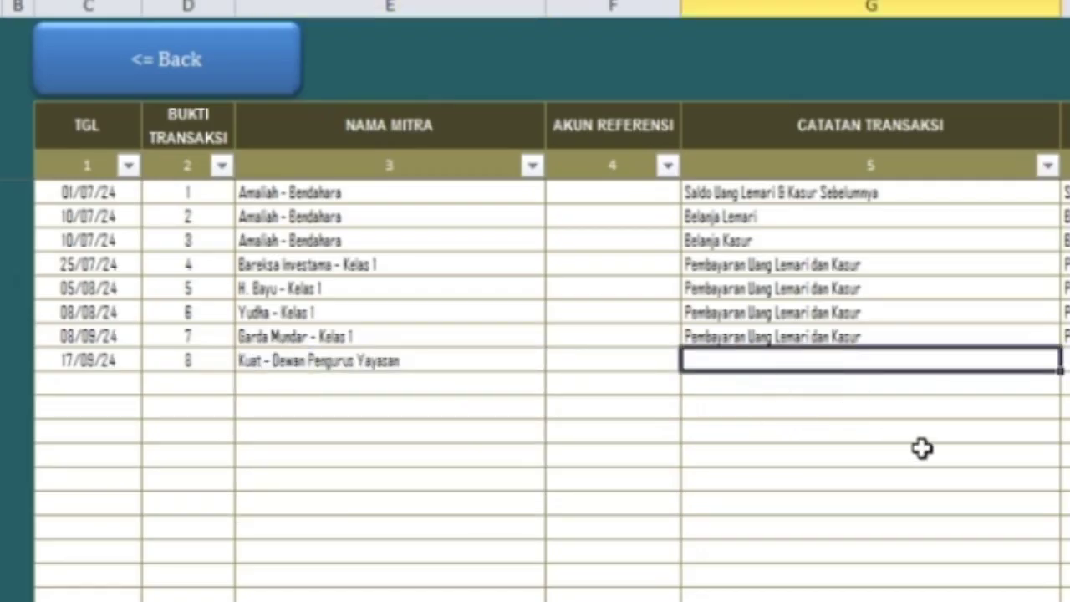
{"action": "type", "text": "Belanja"}
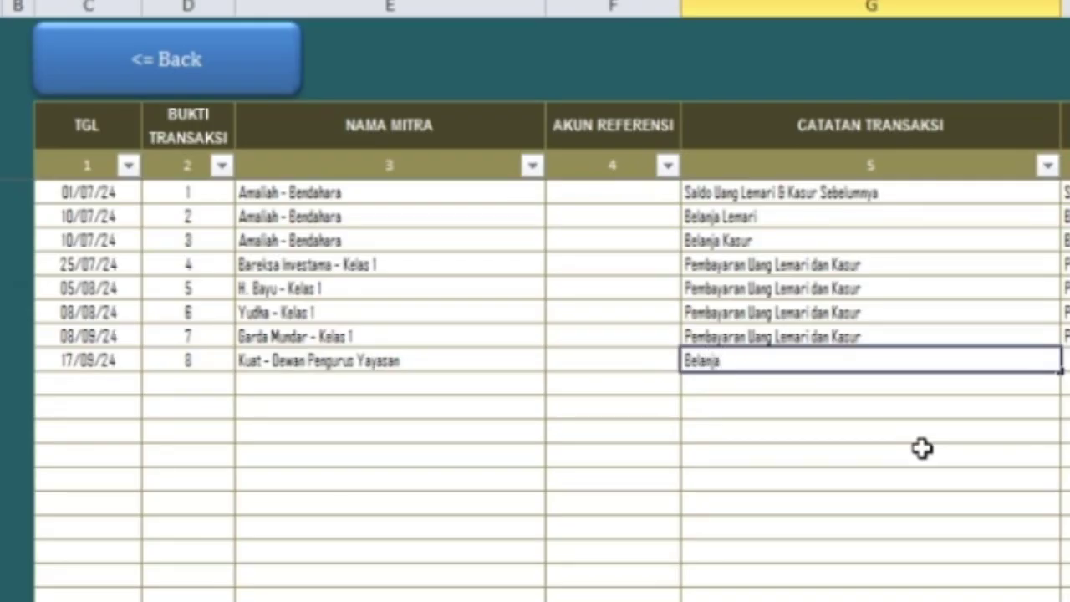
{"action": "type", "text": " Lemari dan Kasu"}
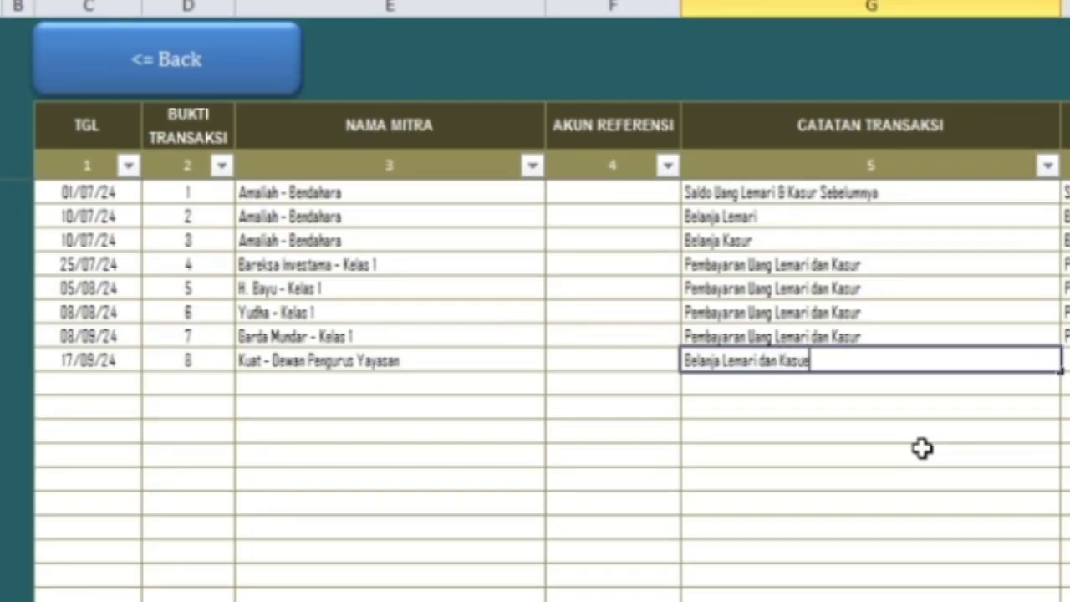
{"action": "type", "text": "r 10 Unit @R"}
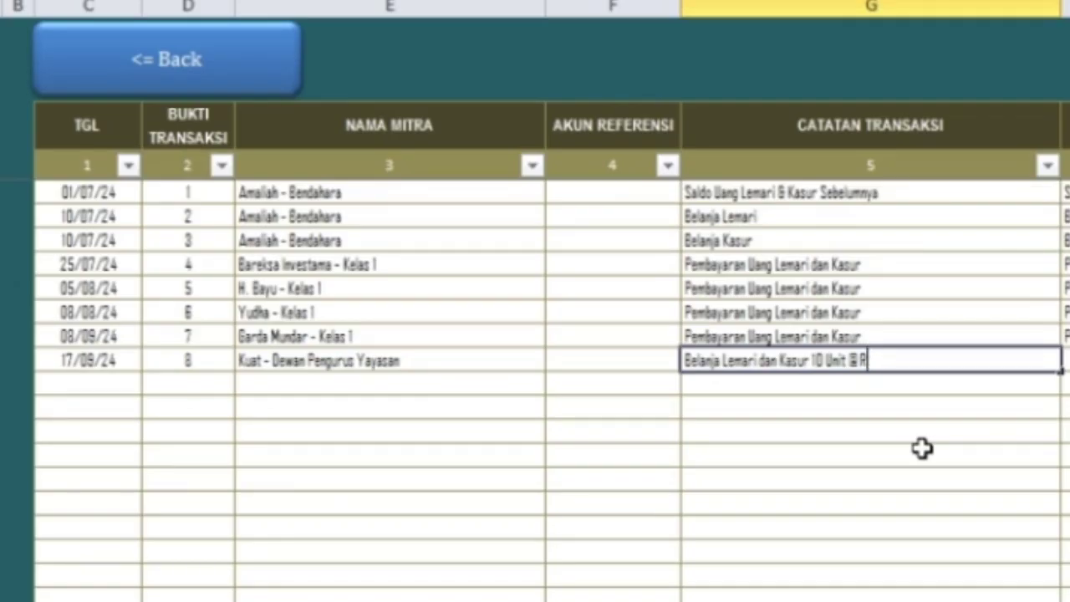
{"action": "type", "text": "p"}
{"action": "key", "text": "BackSpace"}
{"action": "key", "text": "BackSpace"}
{"action": "key", "text": "BackSpace"}
{"action": "key", "text": "BackSpace"}
{"action": "key", "text": "BackSpace"}
{"action": "key", "text": "BackSpace"}
{"action": "key", "text": "BackSpace"}
{"action": "key", "text": "BackSpace"}
{"action": "key", "text": "BackSpace"}
{"action": "key", "text": "BackSpace"}
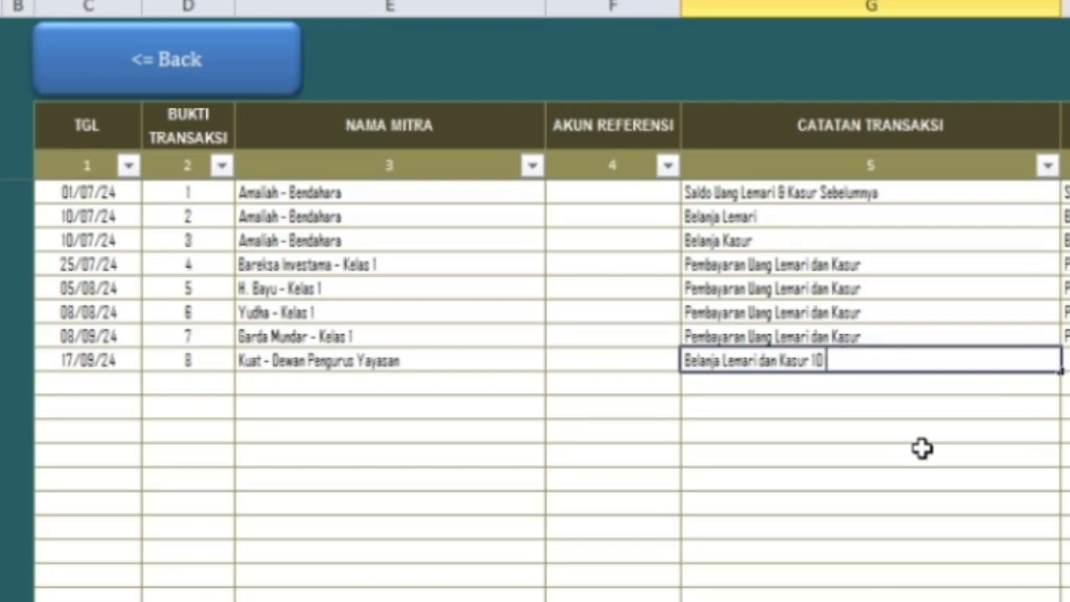
{"action": "type", "text": "5 Unit @"}
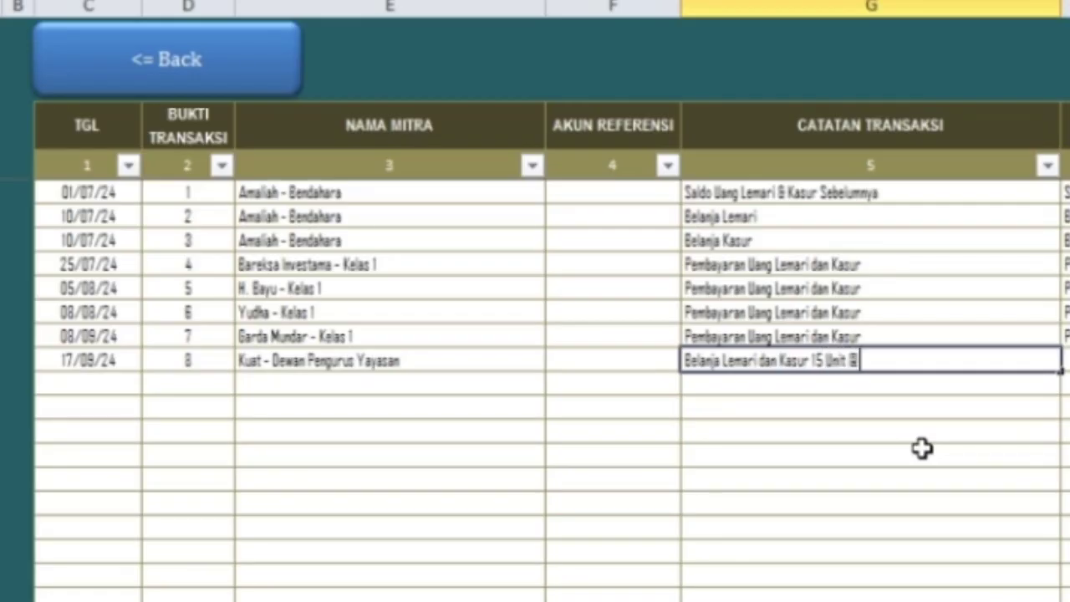
{"action": "type", "text": "Rp1000"}
{"action": "key", "text": "BackSpace"}
{"action": "key", "text": "BackSpace"}
{"action": "key", "text": "BackSpace"}
{"action": "key", "text": "BackSpace"}
{"action": "type", "text": "1.000.000"}
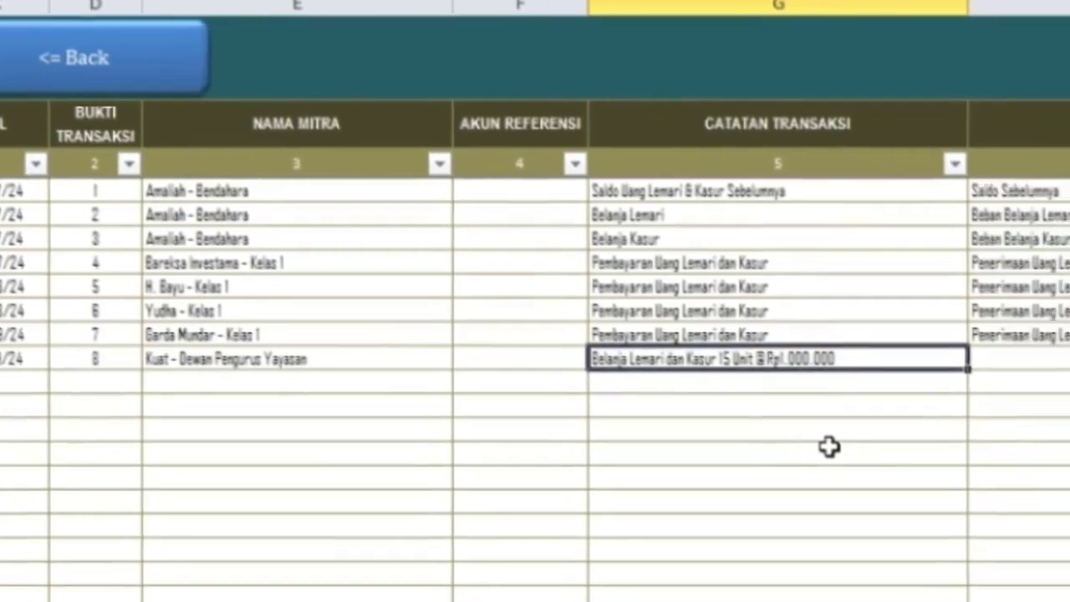
{"action": "key", "text": "Tab"}
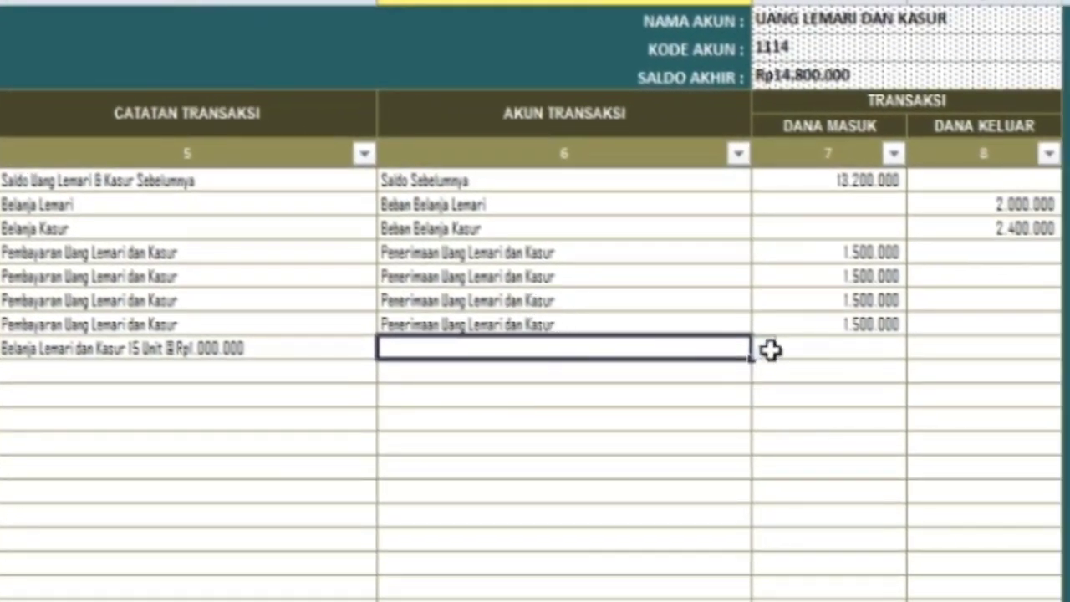
- Choose Beban Belanja Lemari from the entry's transaction account list
{"action": "left_click", "coordinate": [767, 350]}
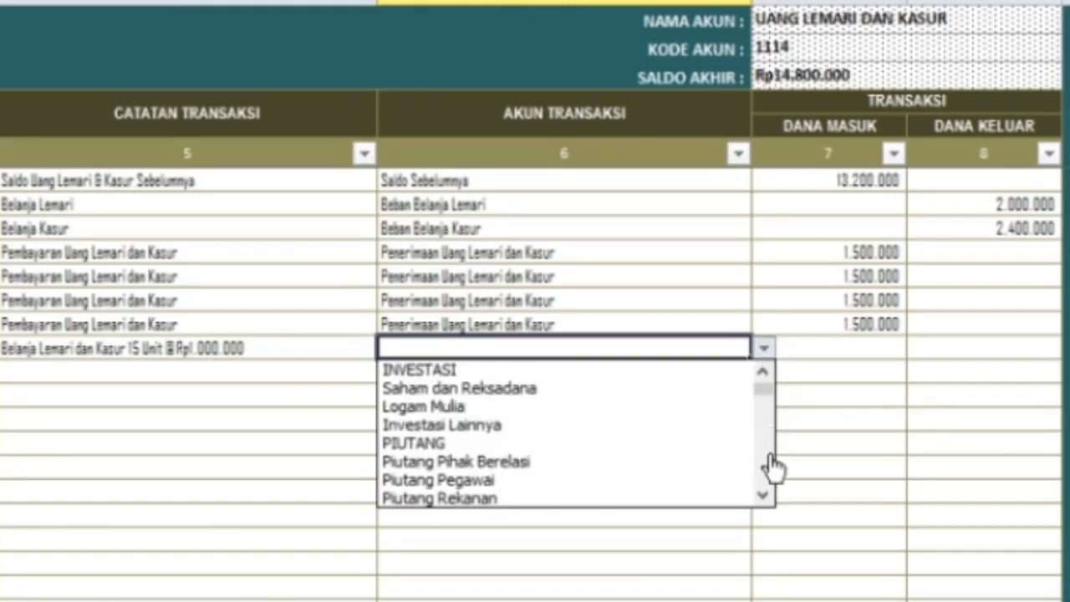
{"action": "left_click", "coordinate": [763, 496]}
{"action": "left_click_drag", "start_coordinate": [763, 496], "coordinate": [763, 496]}
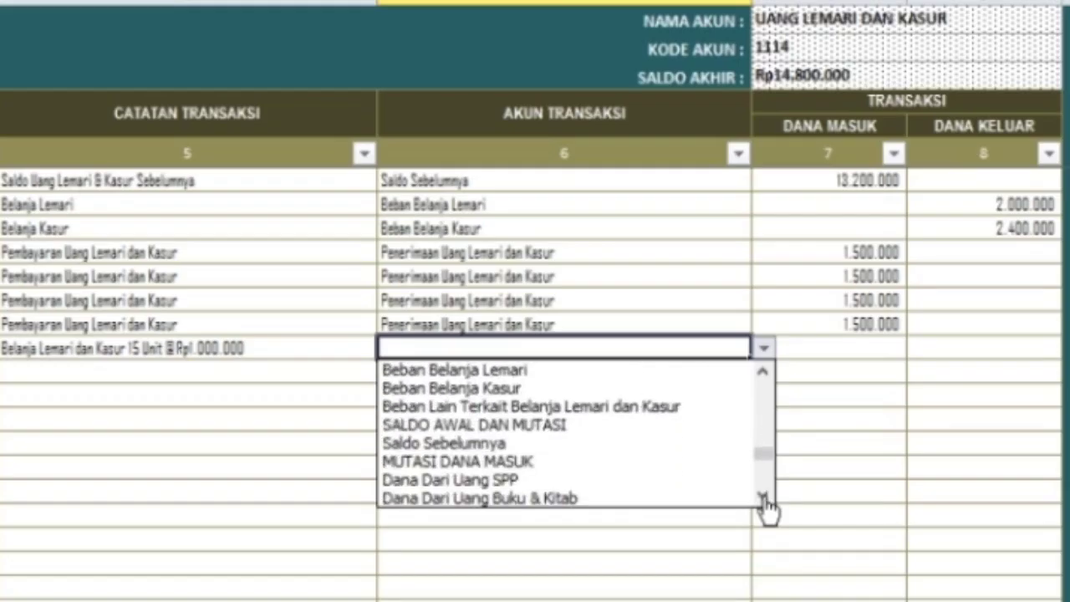
{"action": "double_click", "coordinate": [763, 373]}
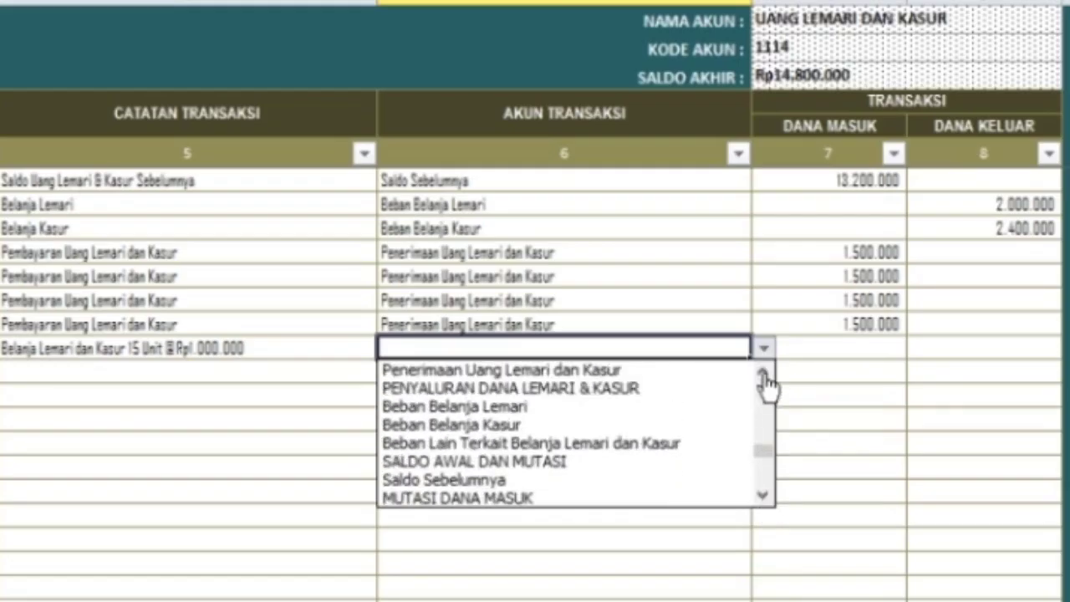
{"action": "left_click", "coordinate": [575, 407]}
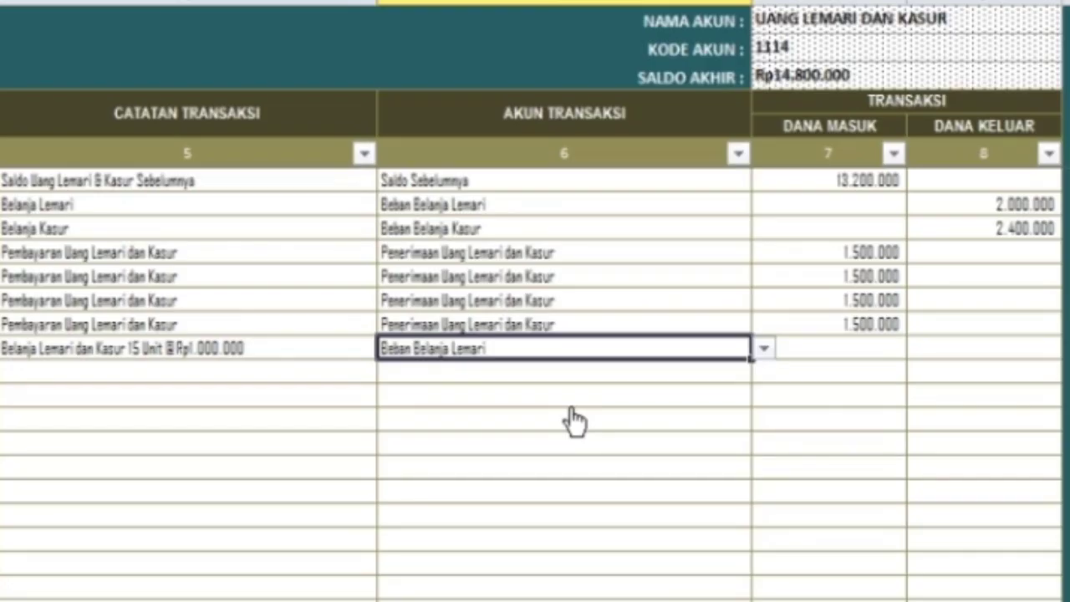
{"action": "left_click", "coordinate": [92, 351]}
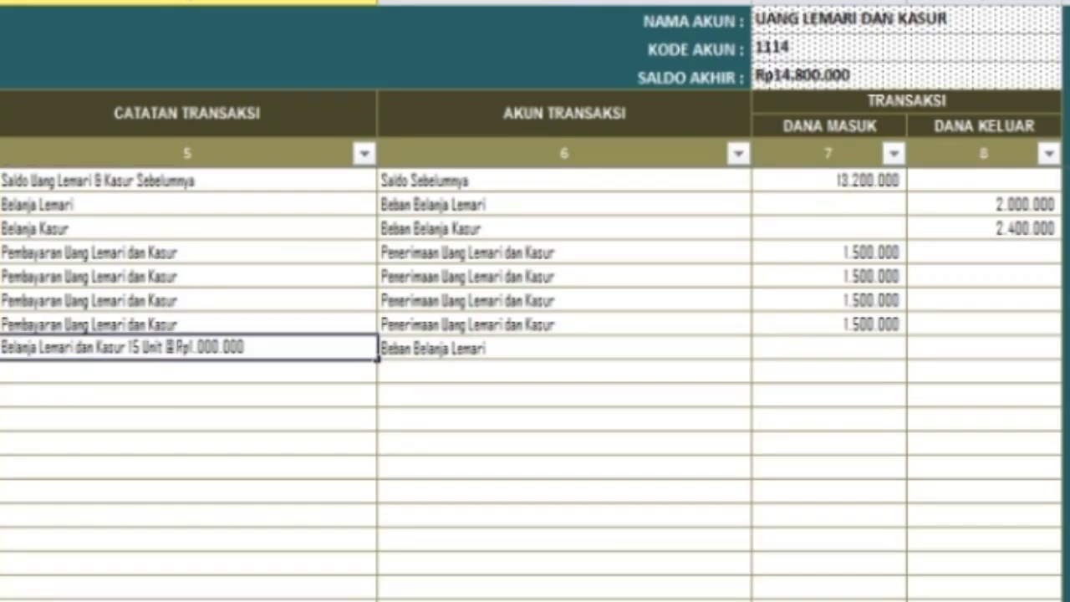
{"action": "key", "text": "BackSpace"}
{"action": "key", "text": "BackSpace"}
{"action": "key", "text": "BackSpace"}
{"action": "key", "text": "BackSpace"}
{"action": "key", "text": "BackSpace"}
{"action": "key", "text": "BackSpace"}
{"action": "key", "text": "BackSpace"}
{"action": "key", "text": "BackSpace"}
{"action": "key", "text": "BackSpace"}
{"action": "key", "text": "BackSpace"}
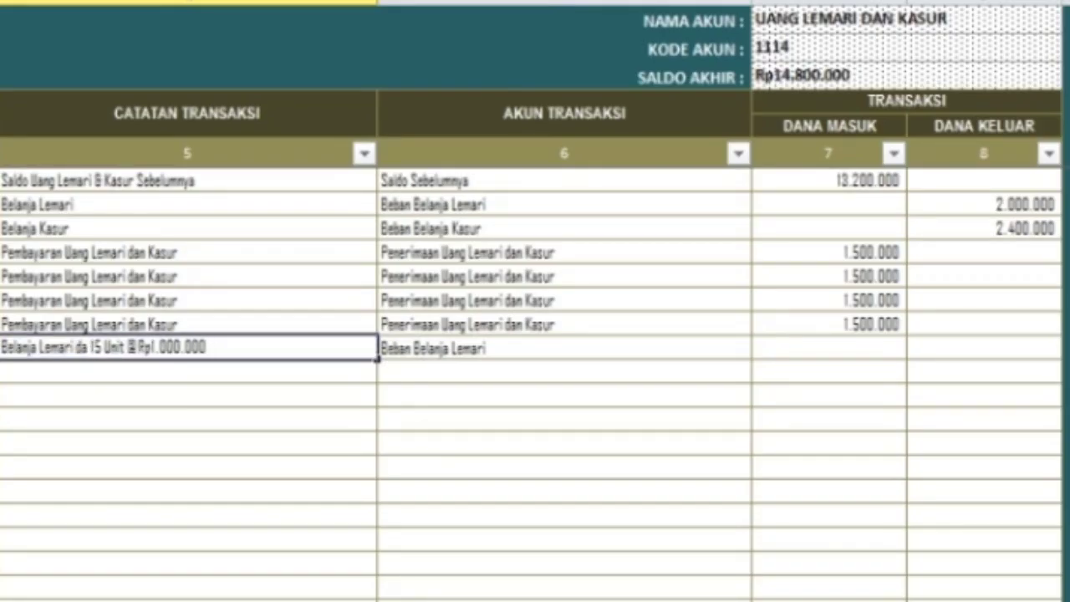
{"action": "key", "text": "BackSpace"}
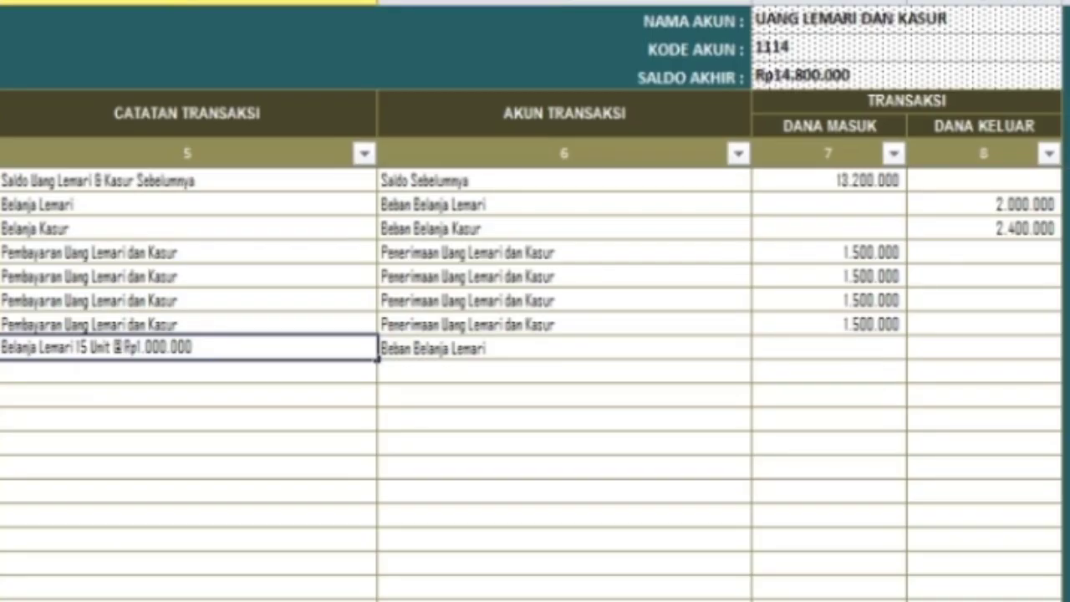
{"action": "key", "text": "ctrl+Return"}
{"action": "key", "text": "Right"}
{"action": "key", "text": "Right"}
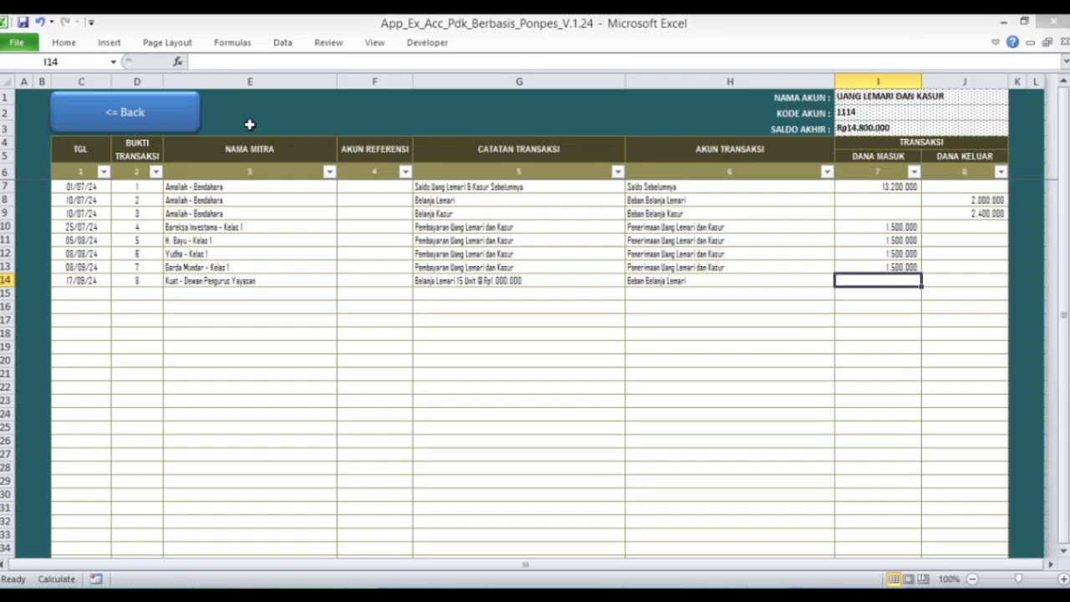
- Go back to MENU TRANSAKSI JURNAL and open Jurnal 1, the Uang SPP journal
{"action": "left_click", "coordinate": [167, 112]}
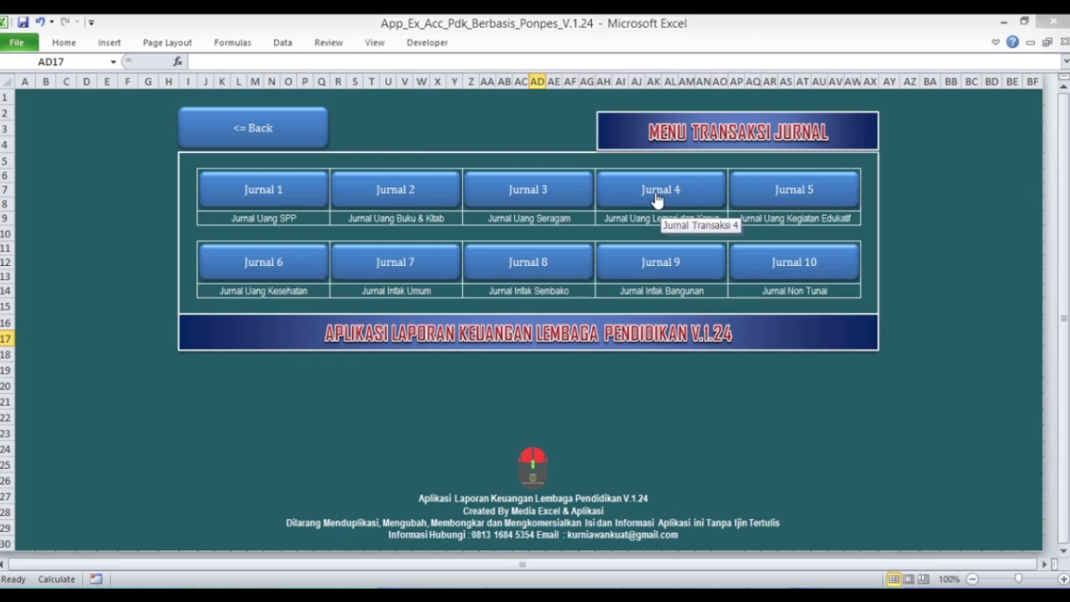
{"action": "left_click", "coordinate": [276, 205]}
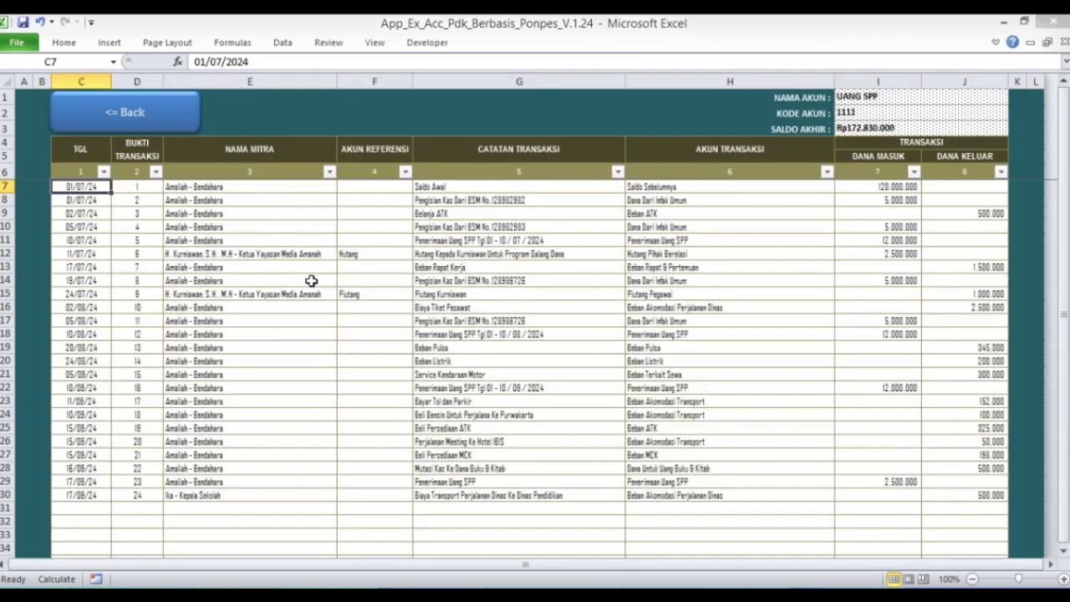
- Duplicate the last Uang SPP entry from row 30 into row 31
{"action": "scroll", "coordinate": [311, 281], "scroll_direction": "down", "scroll_amount": 3}
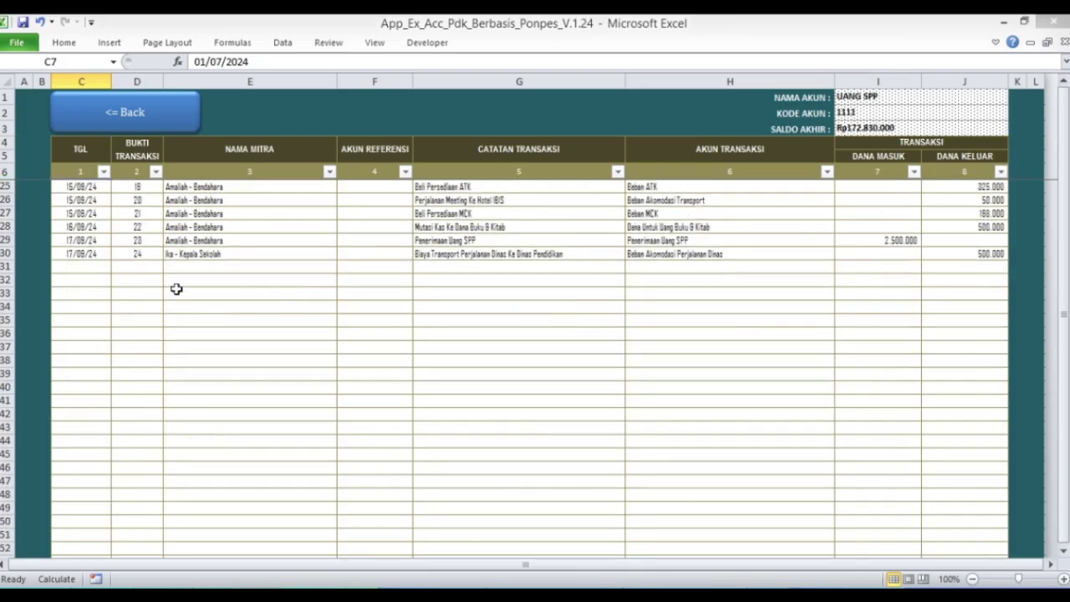
{"action": "left_click", "coordinate": [91, 255]}
{"action": "key", "text": "shift+Right"}
{"action": "key", "text": "shift+Right"}
{"action": "key", "text": "shift+Right"}
{"action": "key", "text": "shift+Right"}
{"action": "key", "text": "shift+Right"}
{"action": "key", "text": "shift+Right"}
{"action": "key", "text": "shift+Right"}
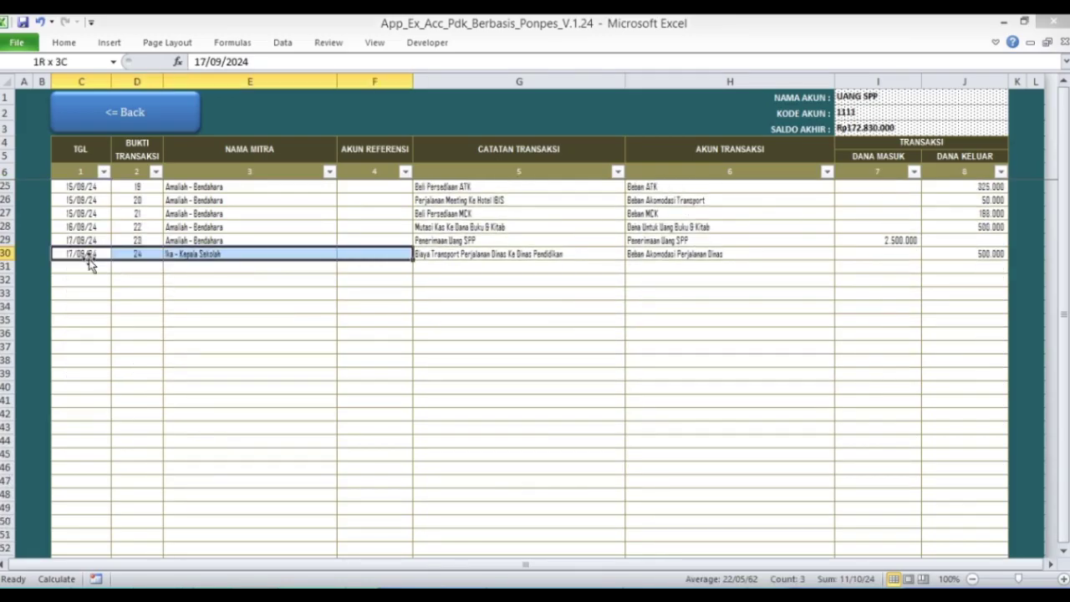
{"action": "key", "text": "ctrl+c"}
{"action": "left_click", "coordinate": [92, 265]}
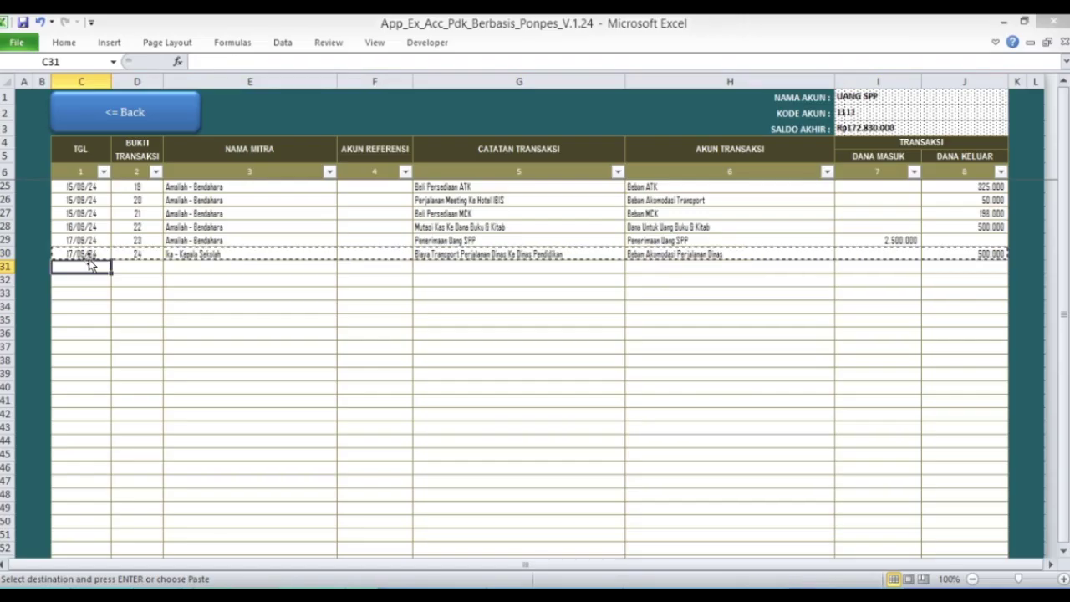
{"action": "key", "text": "shift+Right"}
{"action": "key", "text": "shift+Right"}
{"action": "key", "text": "shift+Right"}
{"action": "key", "text": "shift+Right"}
{"action": "key", "text": "shift+Right"}
{"action": "key", "text": "shift+Right"}
{"action": "key", "text": "shift+Right"}
{"action": "key", "text": "Return"}
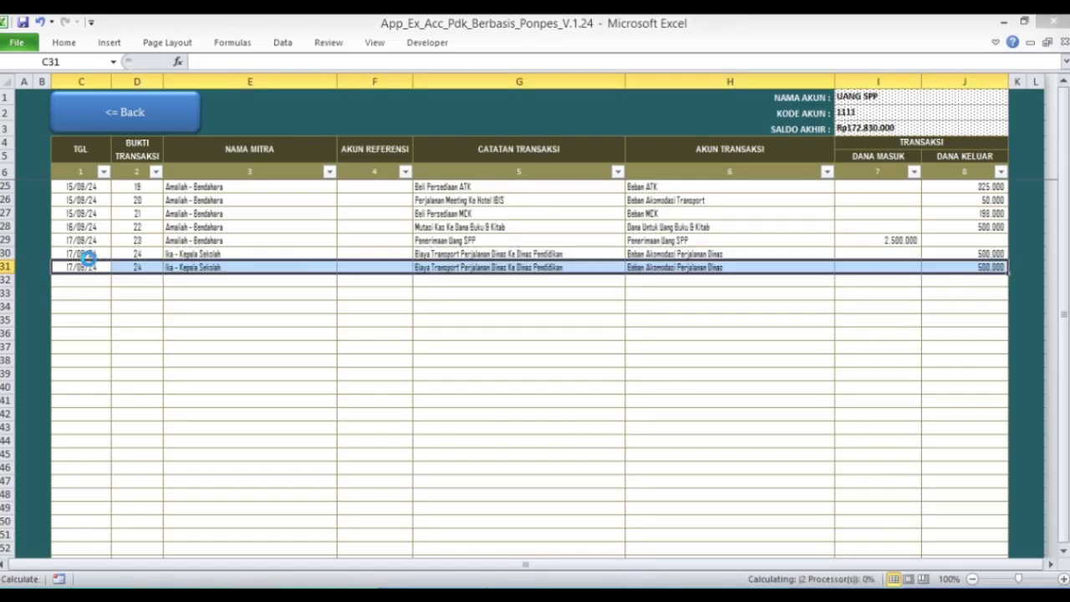
{"action": "key", "text": "Up"}
{"action": "key", "text": "Down"}
- Give the new row 31 entry voucher number 25
{"action": "key", "text": "Right"}
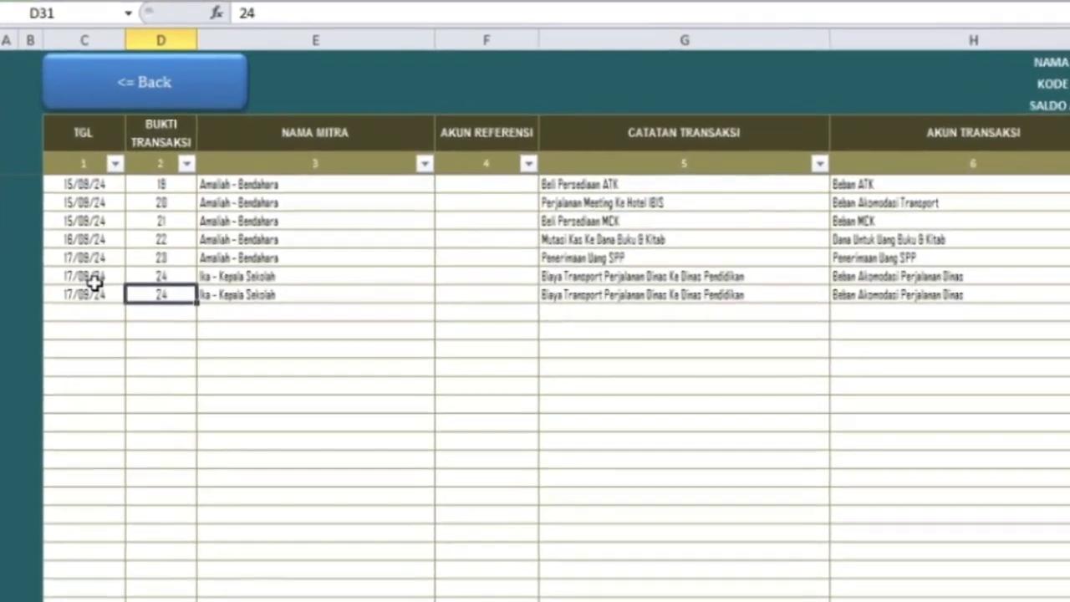
{"action": "type", "text": "25"}
{"action": "key", "text": "Return"}
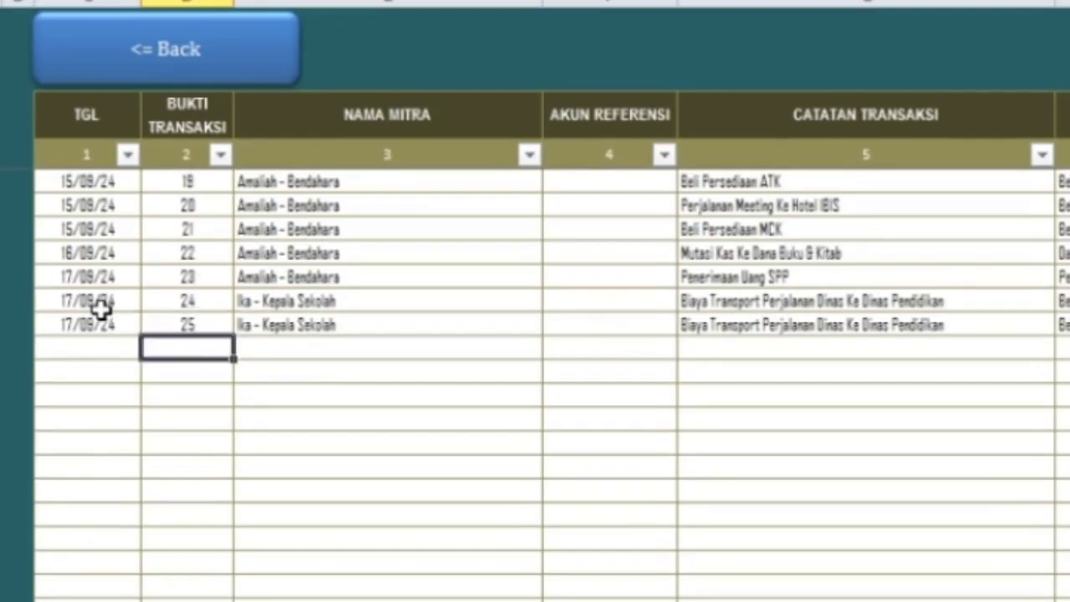
{"action": "key", "text": "Up"}
{"action": "key", "text": "Right"}
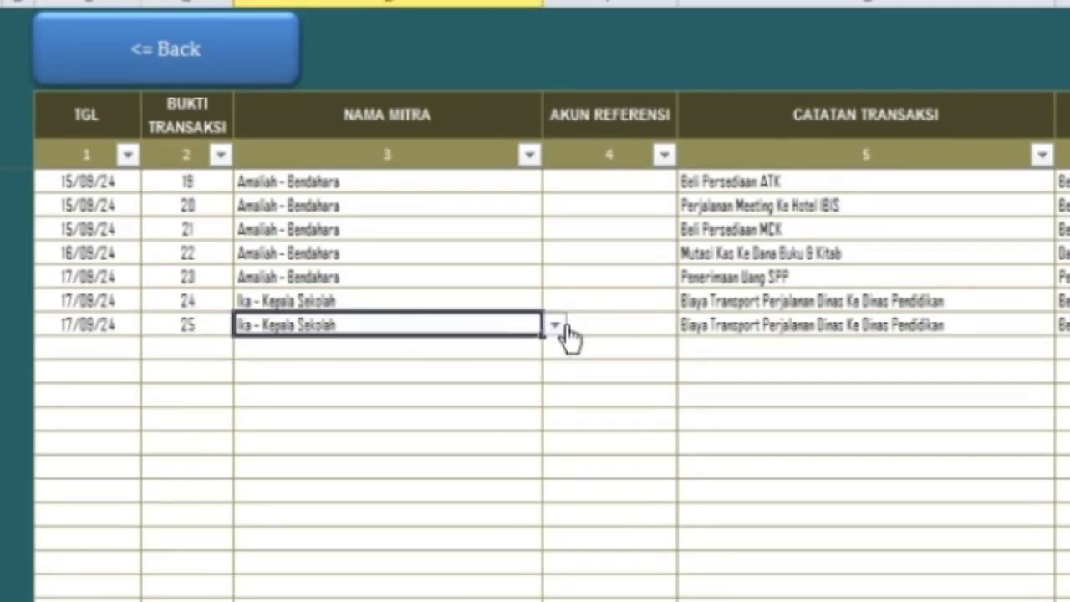
- Keep the school principal as partner and note 'Mutasi Uang SPP Ke Uang Lemari dan Kasur'
{"action": "left_click", "coordinate": [555, 326]}
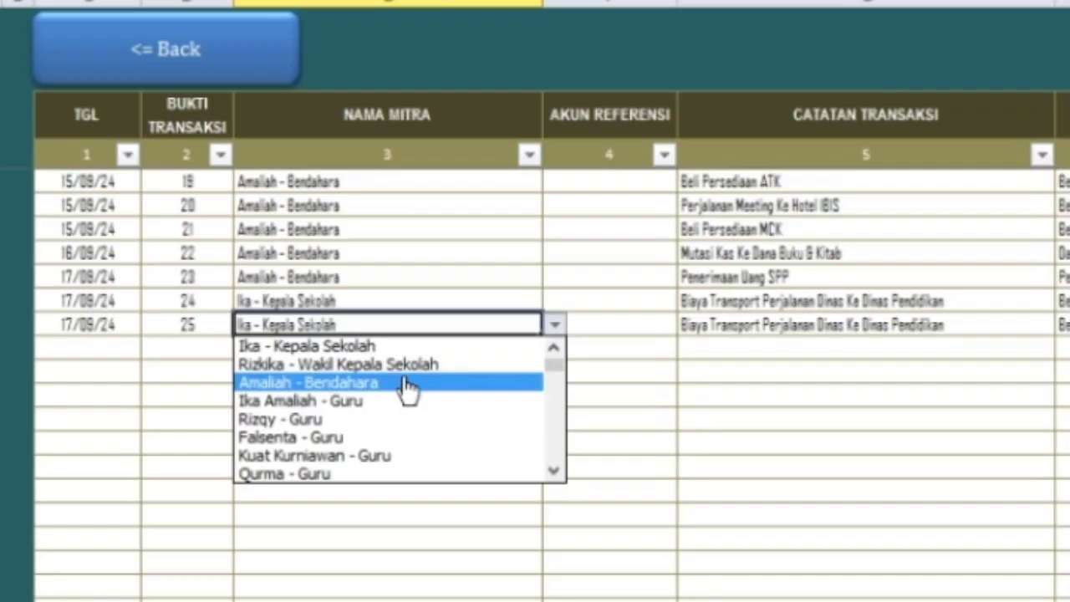
{"action": "left_click", "coordinate": [405, 348]}
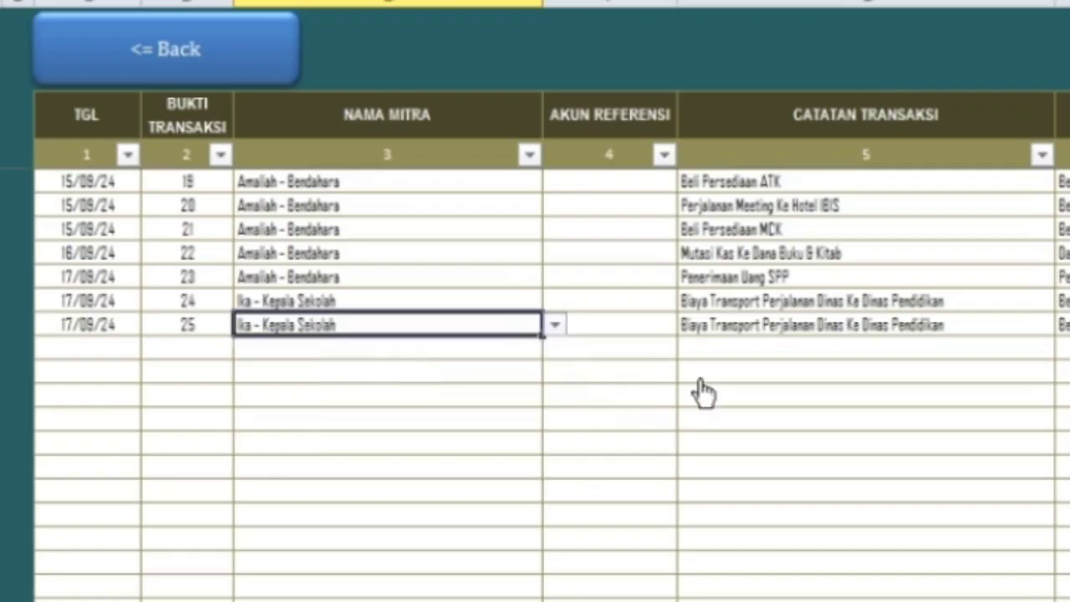
{"action": "left_click", "coordinate": [746, 326]}
{"action": "type", "text": "Mutasi"}
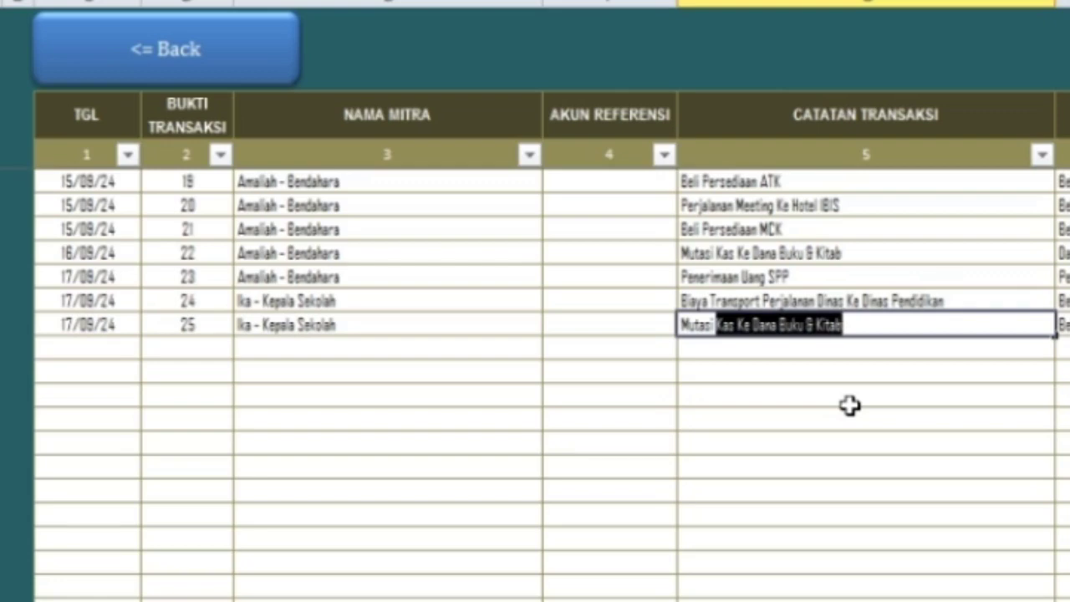
{"action": "type", "text": " Uang S"}
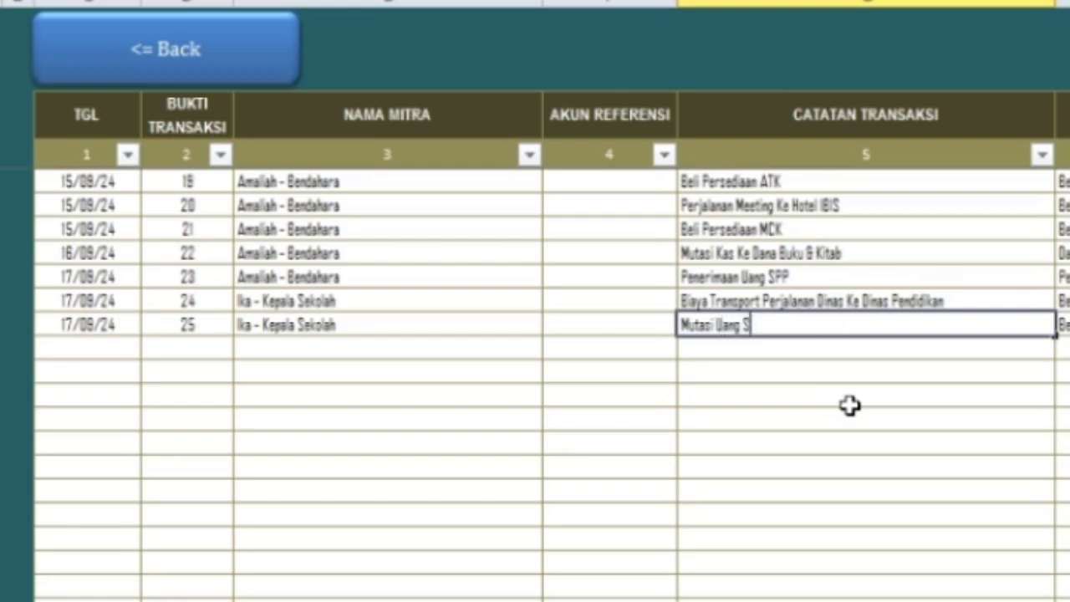
{"action": "type", "text": "PP Ke Uang"}
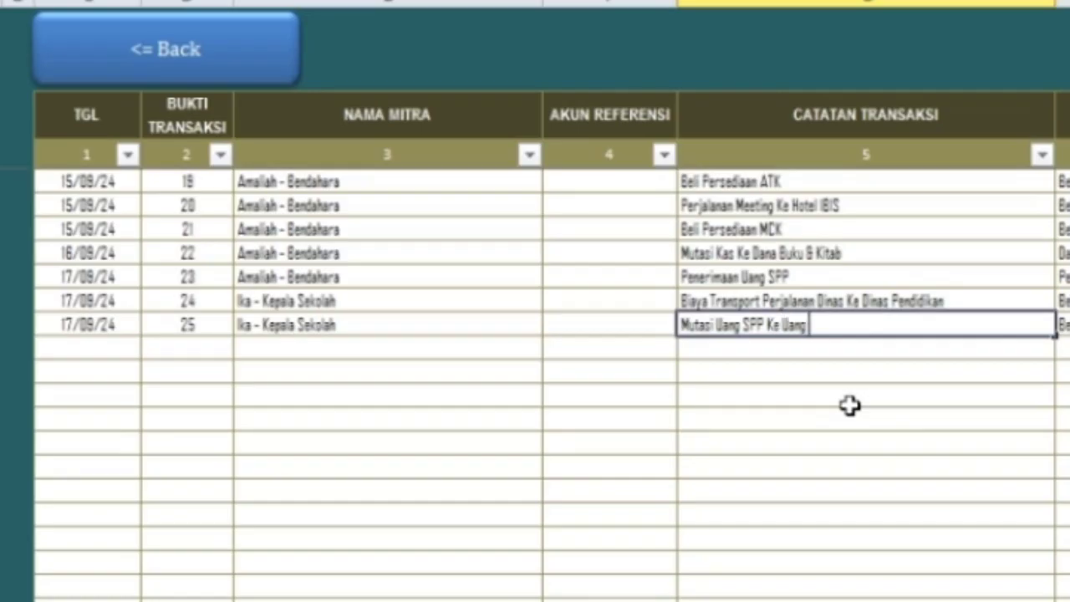
{"action": "type", "text": " Lemari dan Kasur"}
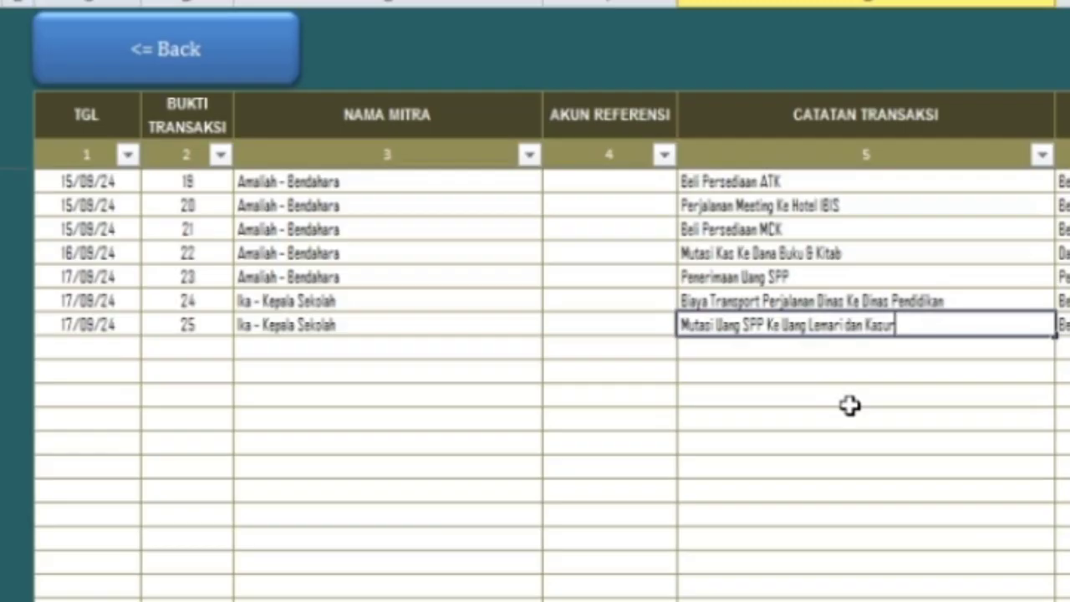
{"action": "key", "text": "Return"}
{"action": "key", "text": "Up"}
{"action": "key", "text": "Right"}
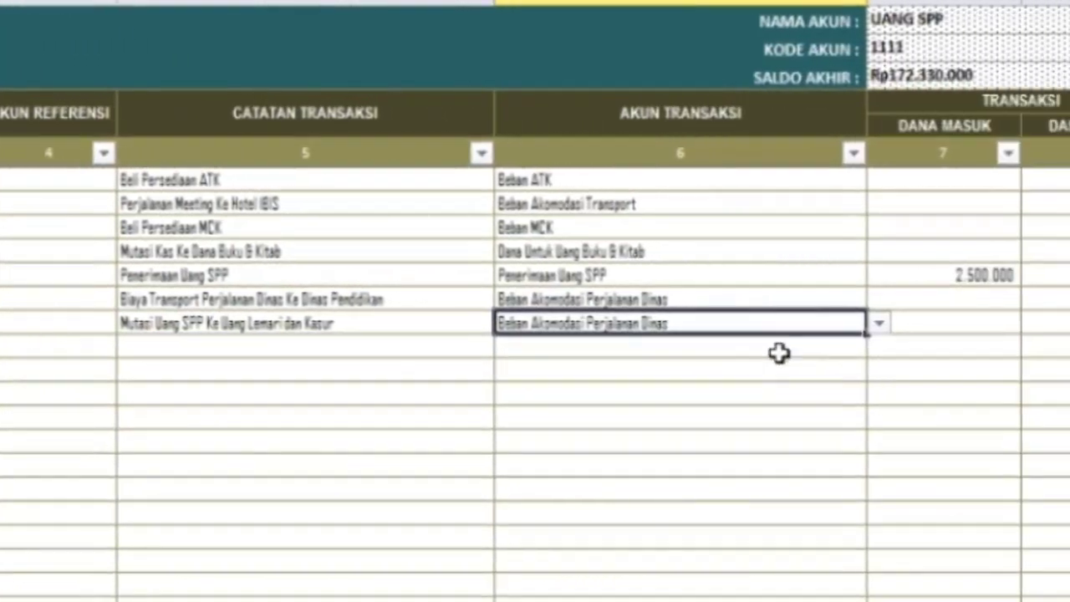
- Assign entry 25 to Dana Untuk Uang Lemari dan Kasur with 200.000 outgoing, then leave the journal
{"action": "left_click", "coordinate": [879, 323]}
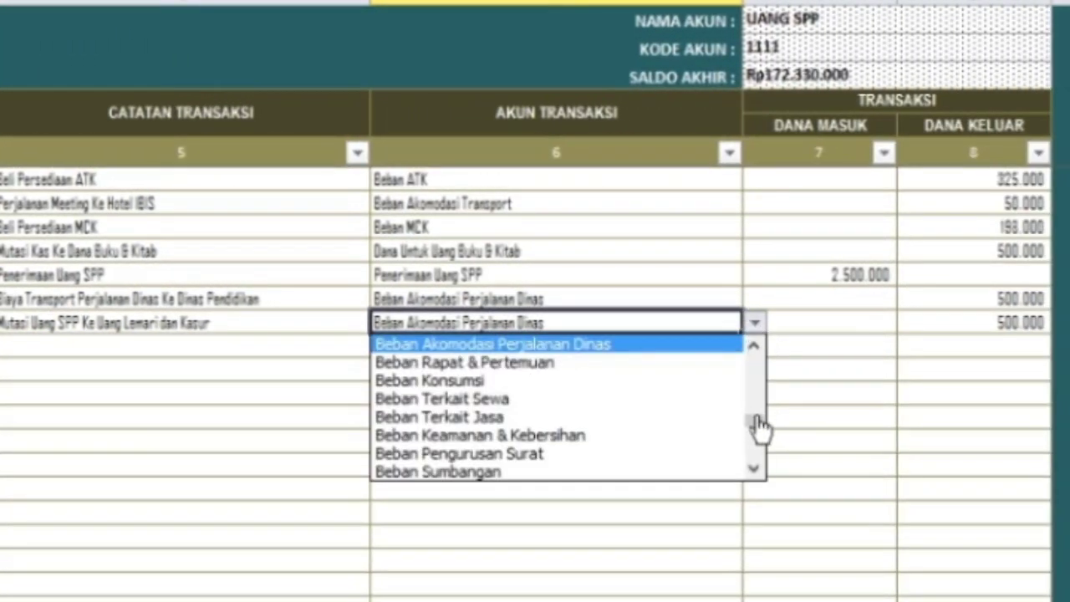
{"action": "left_click_drag", "start_coordinate": [759, 426], "coordinate": [754, 465]}
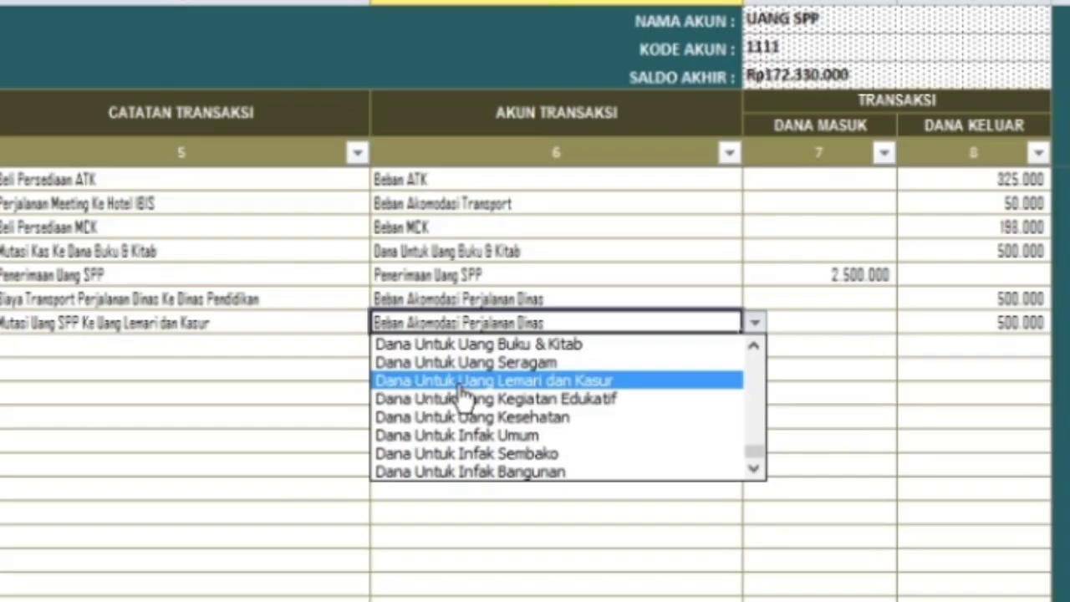
{"action": "left_click", "coordinate": [527, 383]}
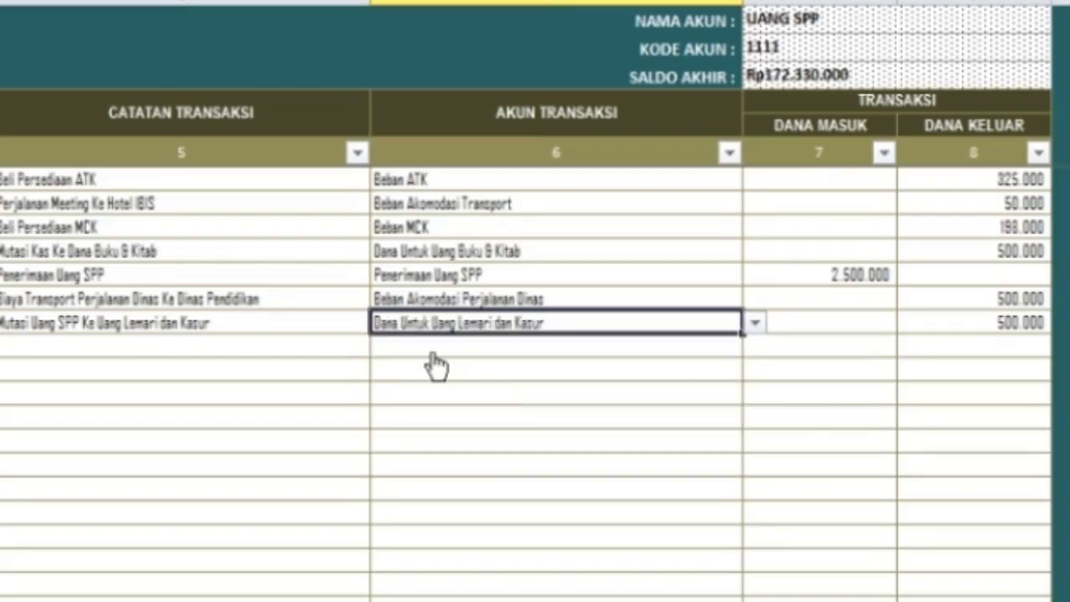
{"action": "left_click", "coordinate": [994, 327]}
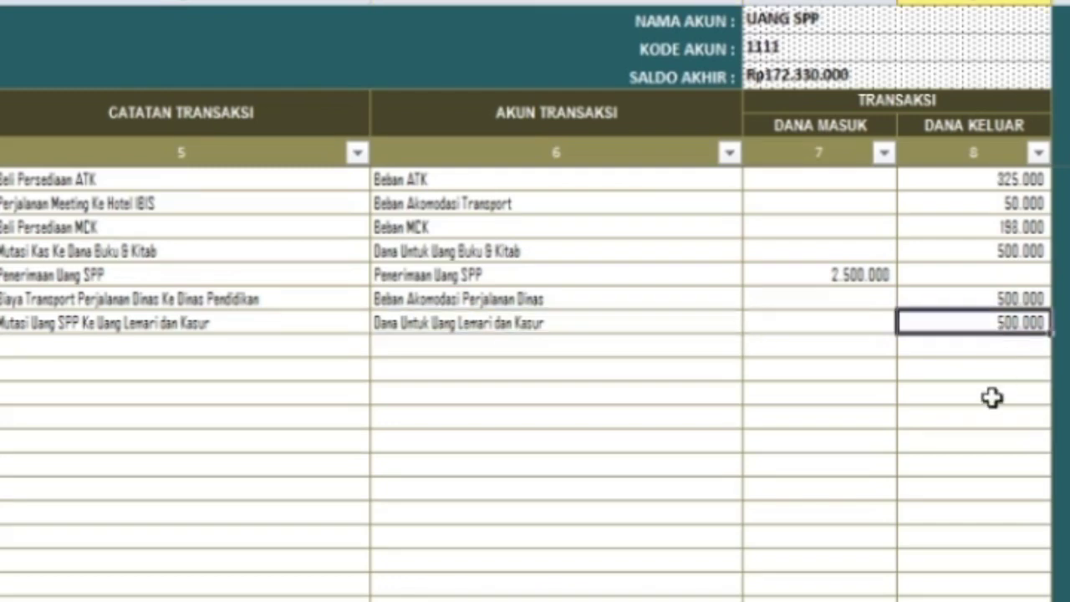
{"action": "type", "text": "20000"}
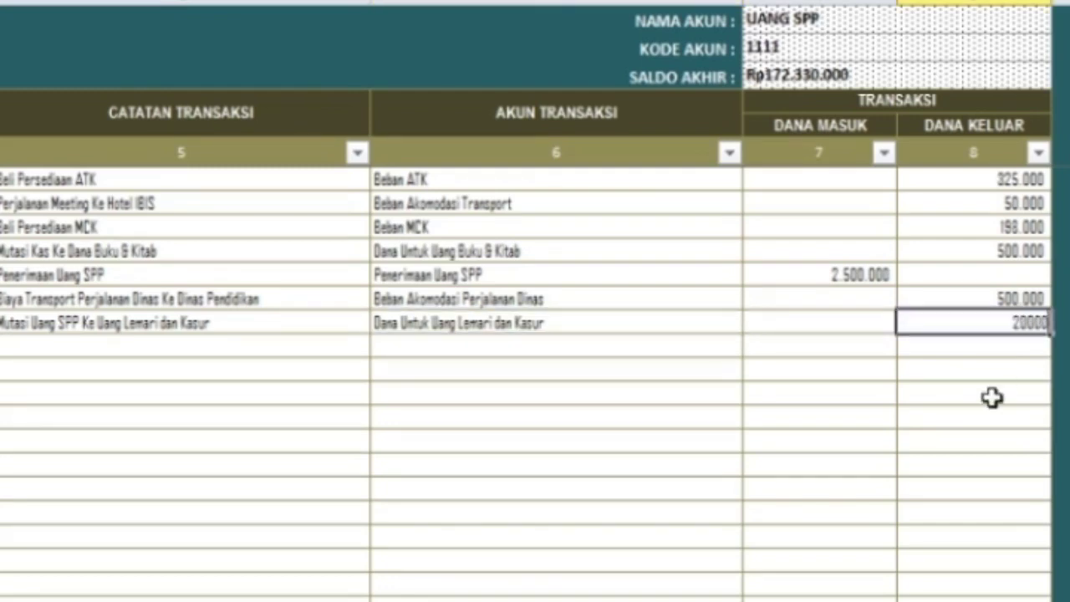
{"action": "type", "text": "0"}
{"action": "key", "text": "Return"}
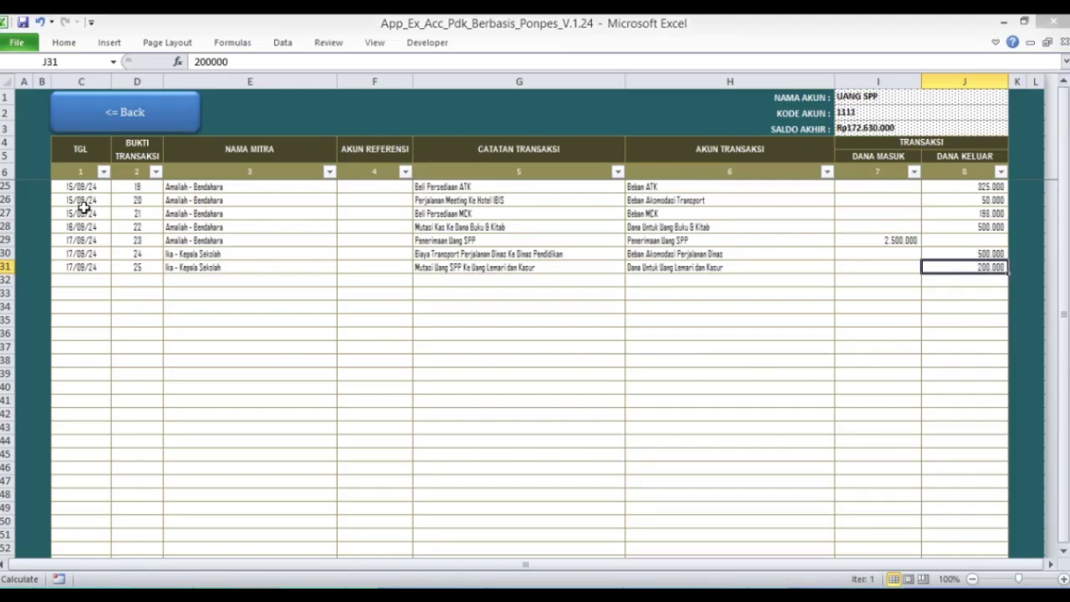
{"action": "left_click", "coordinate": [108, 121]}
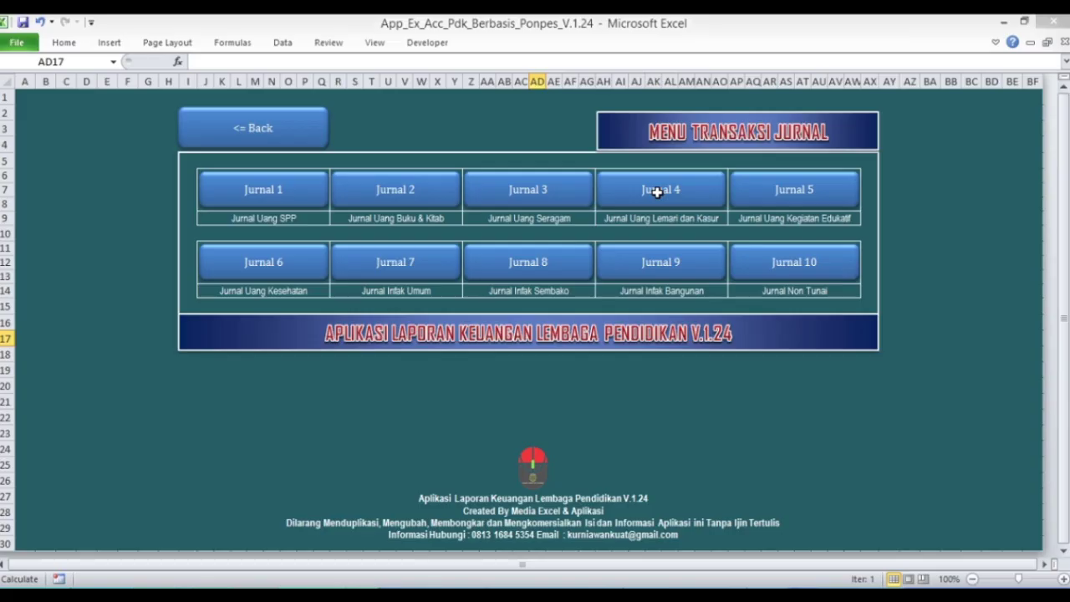
- In Jurnal 4, copy entry 8 from row 14 into the empty row 15
{"action": "left_click", "coordinate": [658, 192]}
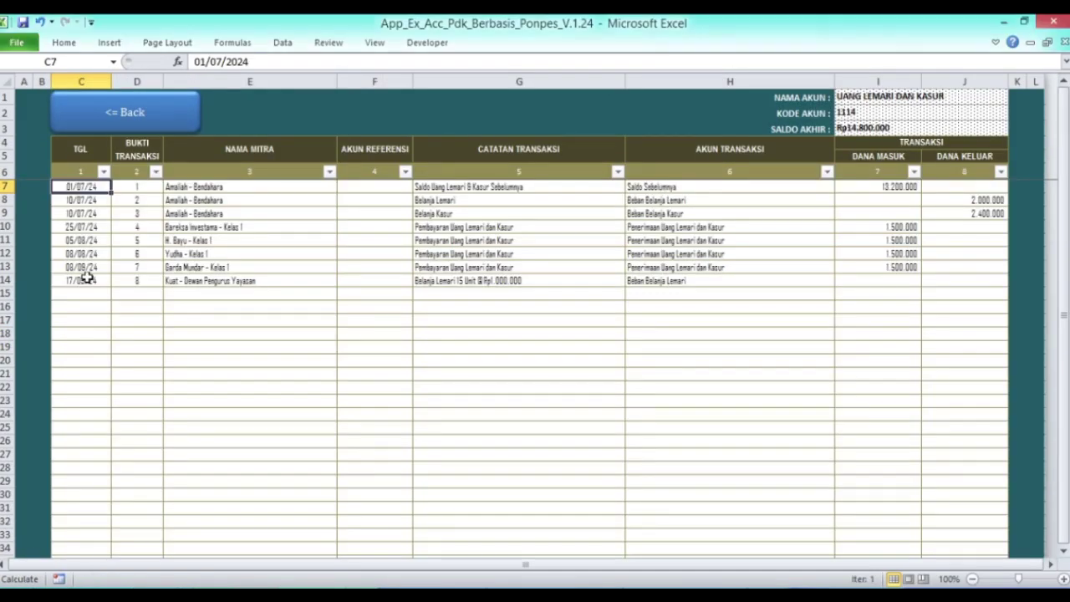
{"action": "left_click", "coordinate": [87, 279]}
{"action": "key", "text": "shift+Right"}
{"action": "key", "text": "shift+Right"}
{"action": "key", "text": "shift+Right"}
{"action": "key", "text": "shift+Right"}
{"action": "key", "text": "shift+Right"}
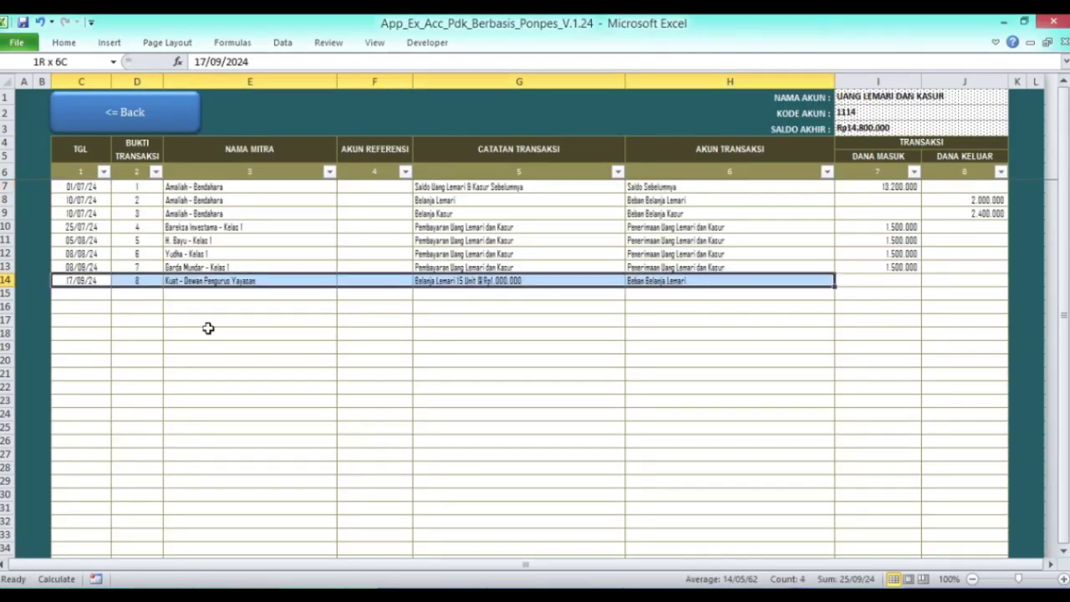
{"action": "key", "text": "ctrl+c"}
{"action": "key", "text": "Down"}
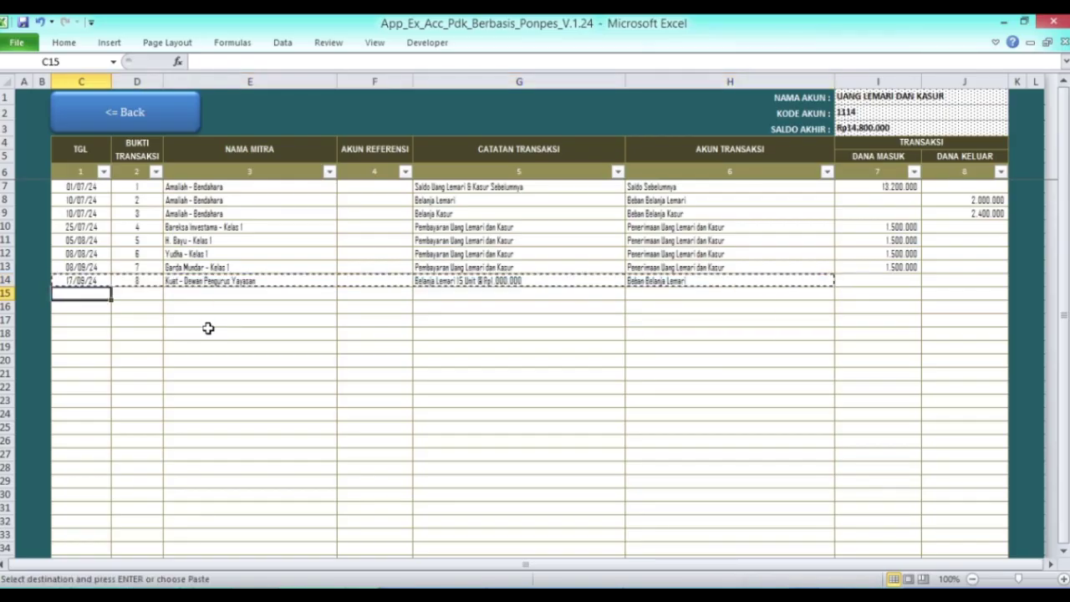
{"action": "key", "text": "shift+Right"}
{"action": "key", "text": "shift+Right"}
{"action": "key", "text": "shift+Right"}
{"action": "key", "text": "shift+Right"}
{"action": "key", "text": "shift+Right"}
{"action": "key", "text": "Return"}
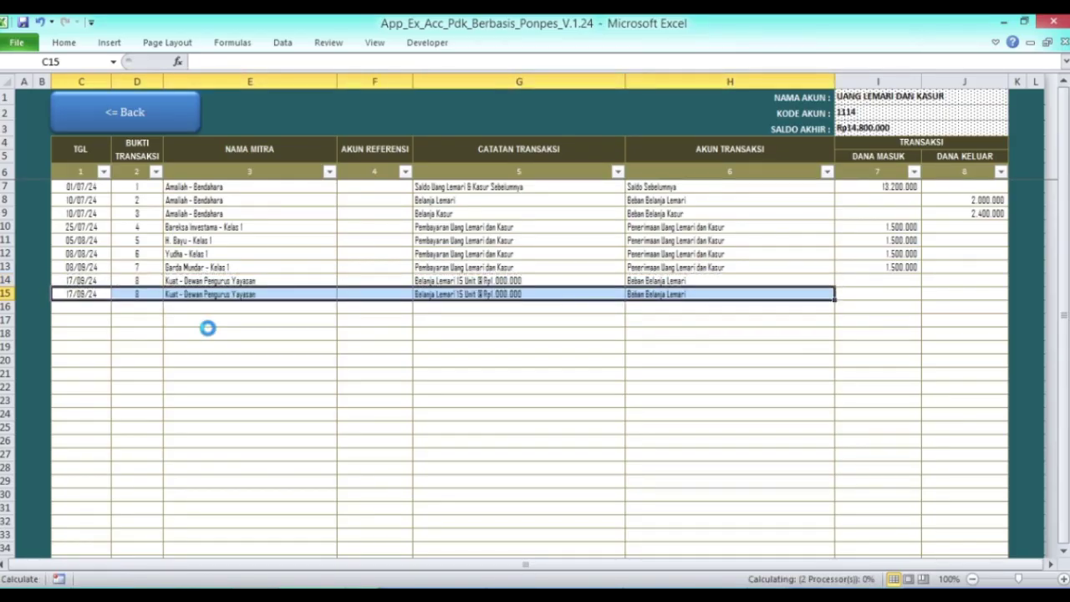
{"action": "key", "text": "Up"}
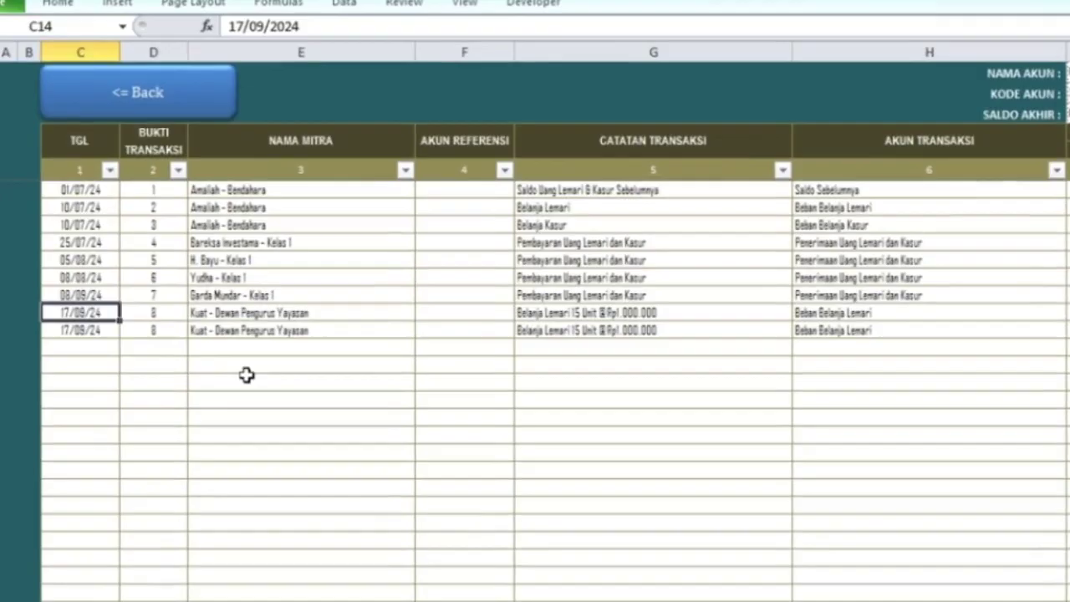
{"action": "key", "text": "Right"}
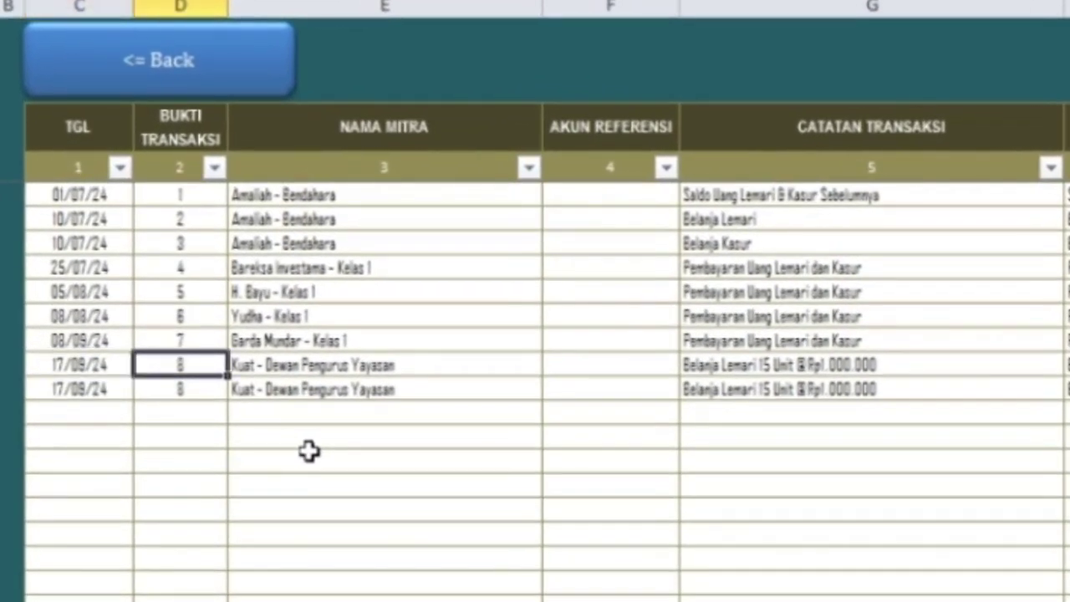
{"action": "key", "text": "Right"}
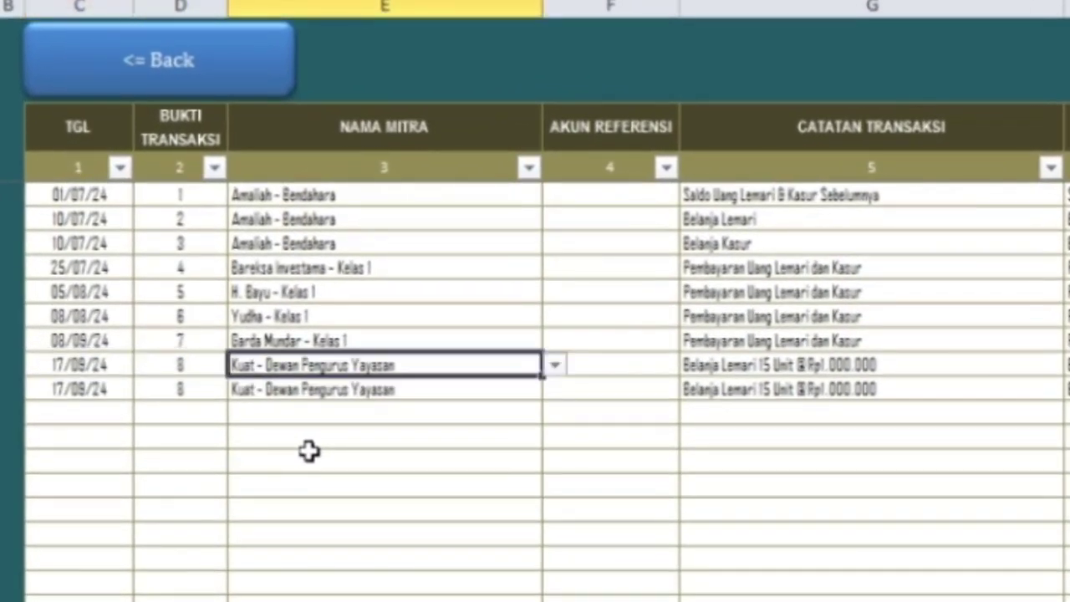
- Set row 14's partner to the school principal and note 'Penerimaan Mutasi Dari Uang SPP'
{"action": "left_click", "coordinate": [554, 365]}
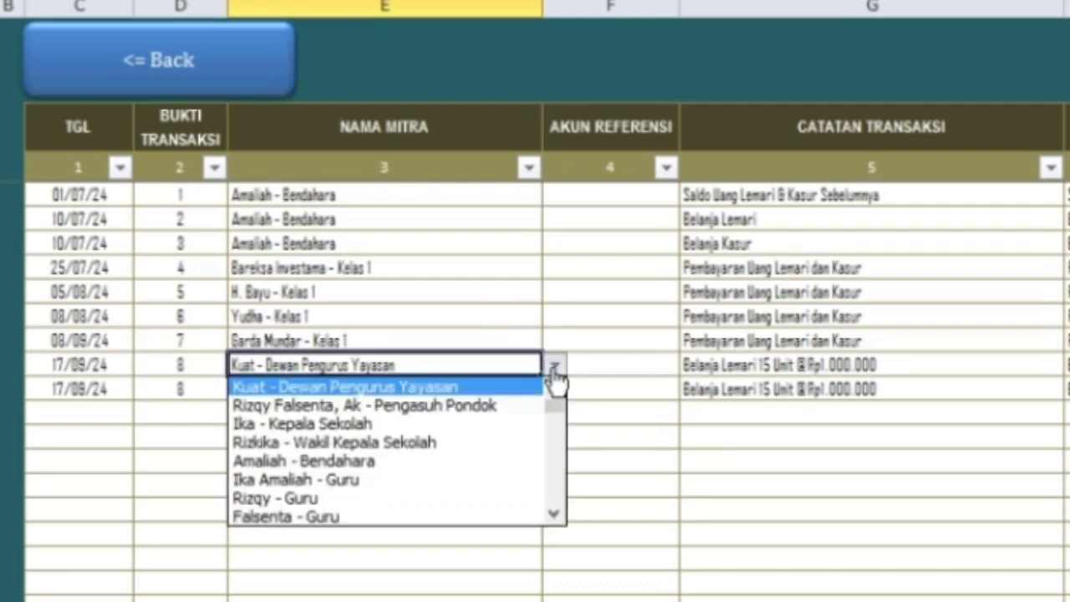
{"action": "left_click", "coordinate": [364, 424]}
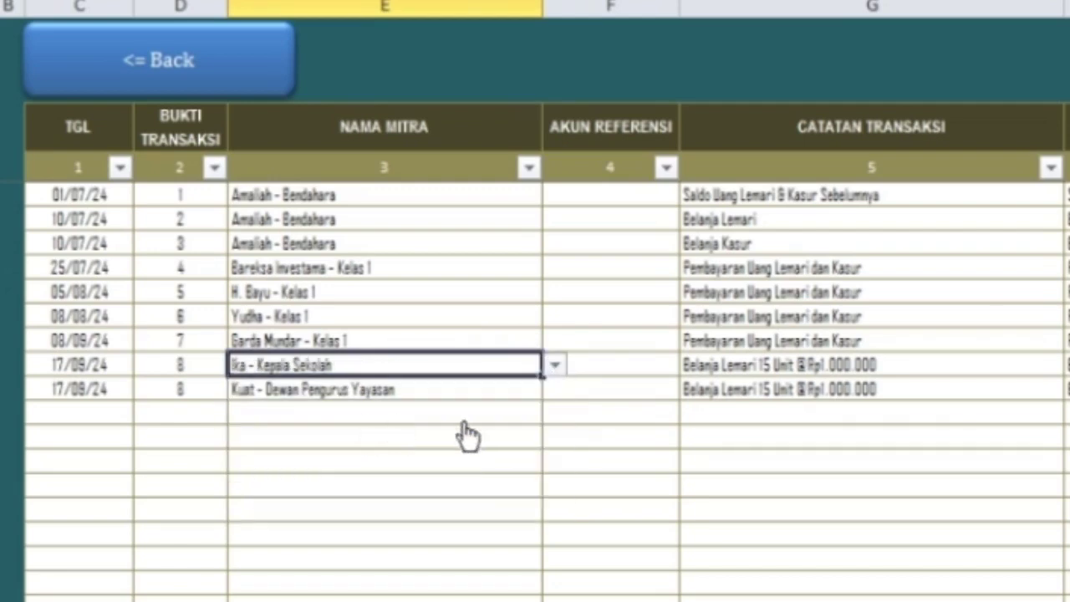
{"action": "left_click", "coordinate": [769, 365]}
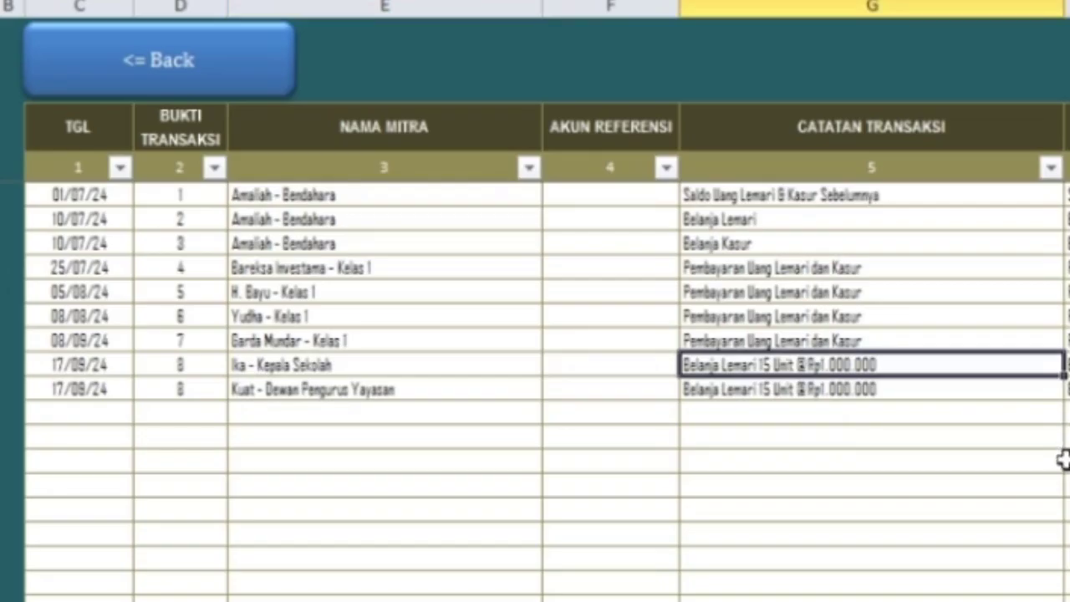
{"action": "type", "text": "Penerimaan"}
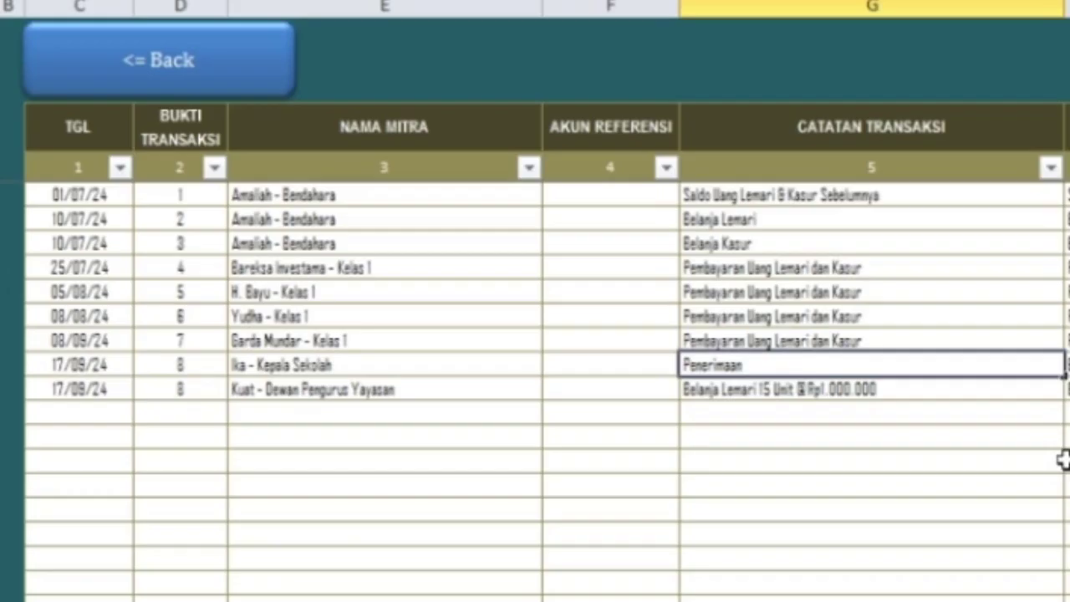
{"action": "type", "text": " Mutasi Dar"}
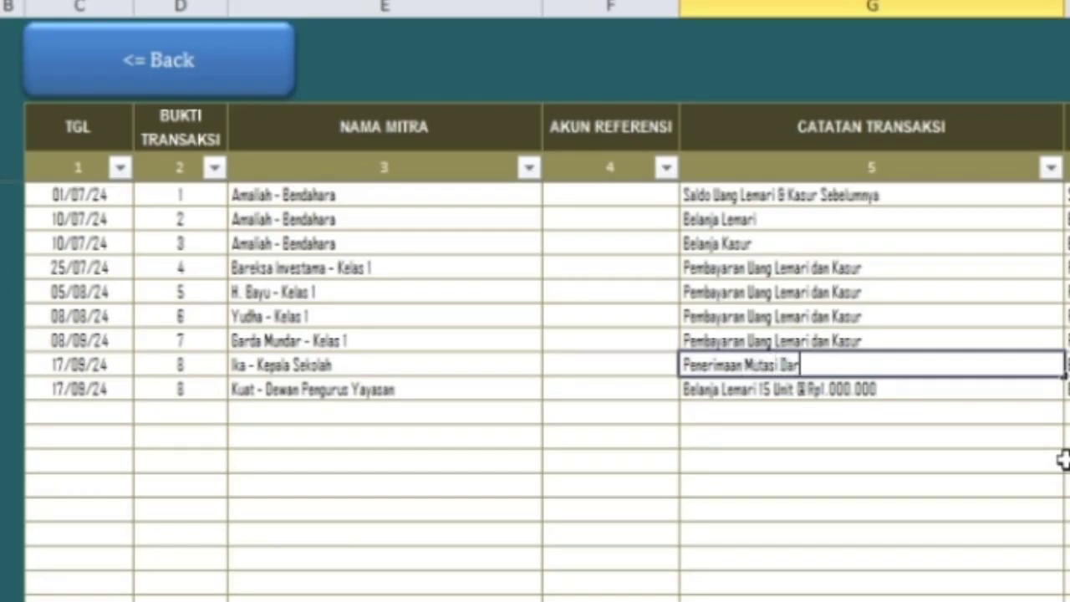
{"action": "type", "text": "i Uang SPP"}
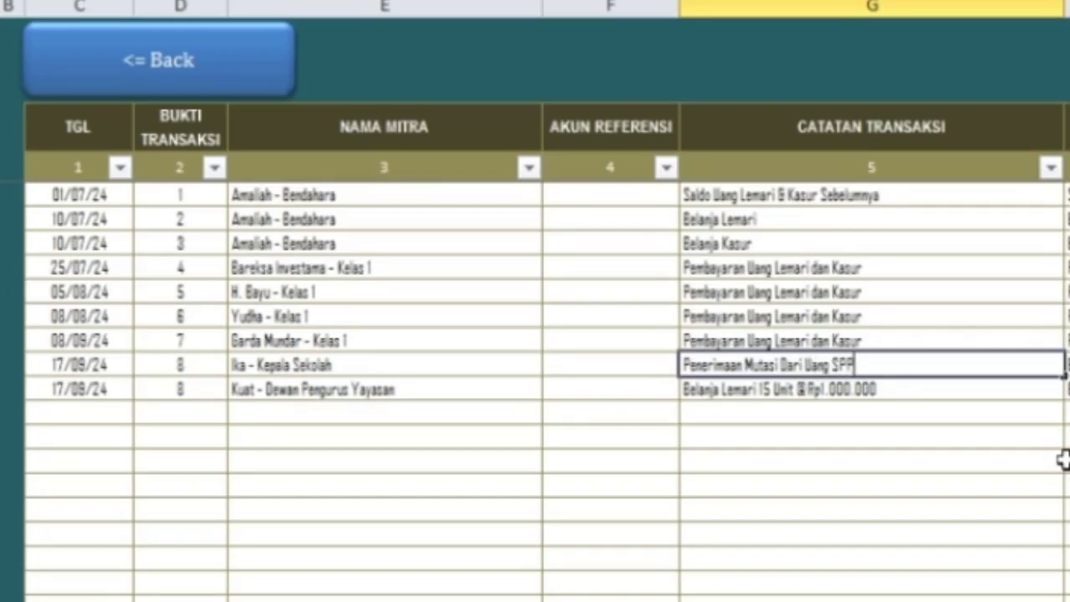
{"action": "key", "text": "Return"}
{"action": "key", "text": "Up"}
{"action": "key", "text": "Right"}
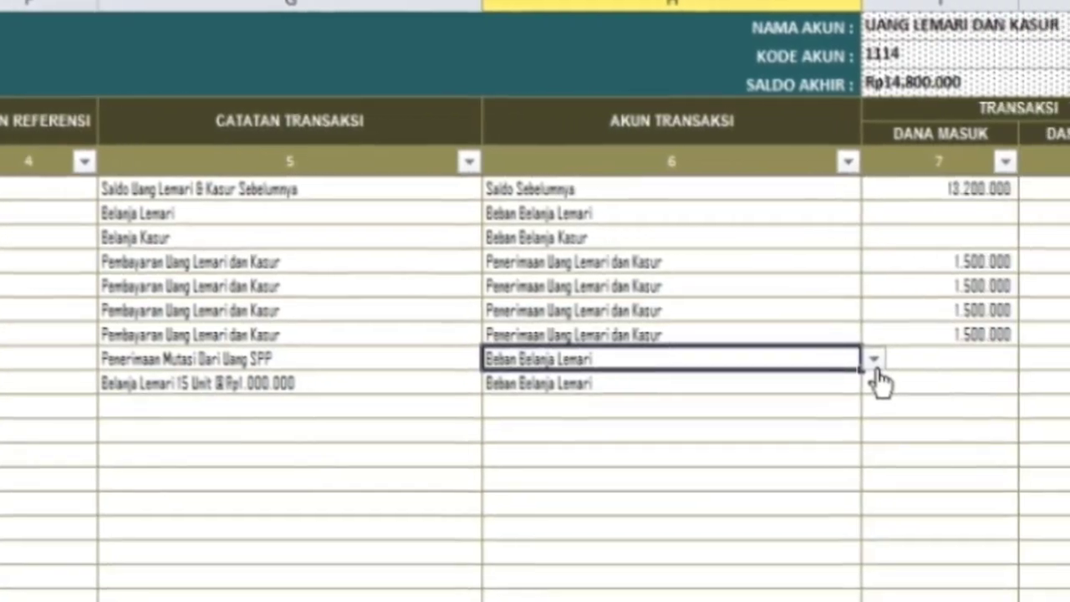
- Choose Dana Dari Uang SPP as row 14's account, then return to the journal menu
{"action": "left_click", "coordinate": [1045, 362]}
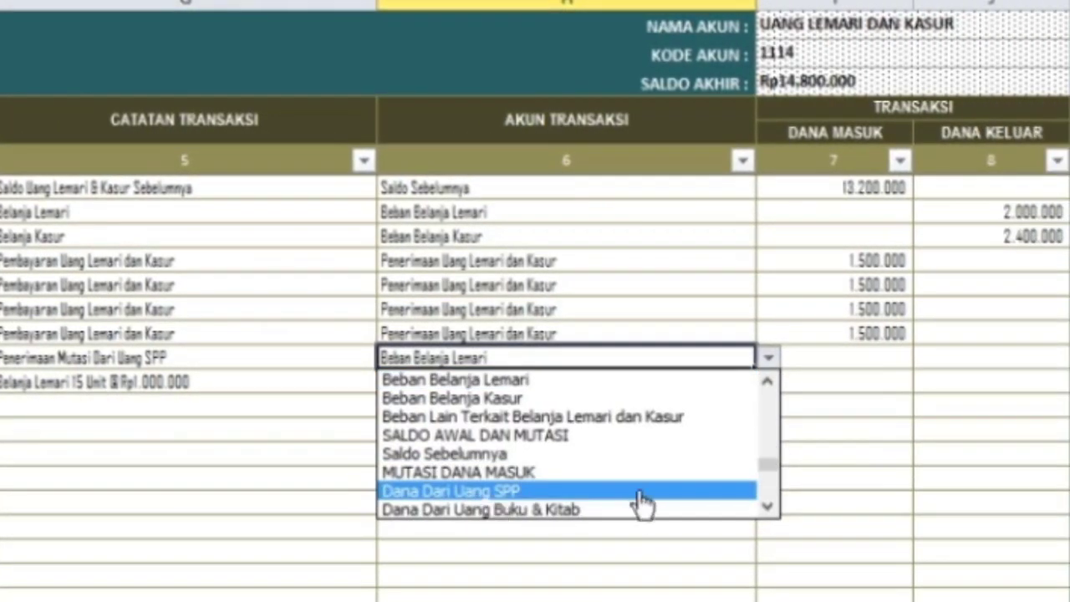
{"action": "left_click", "coordinate": [769, 508]}
{"action": "left_click", "coordinate": [768, 508]}
{"action": "left_click", "coordinate": [769, 508]}
{"action": "left_click", "coordinate": [769, 508]}
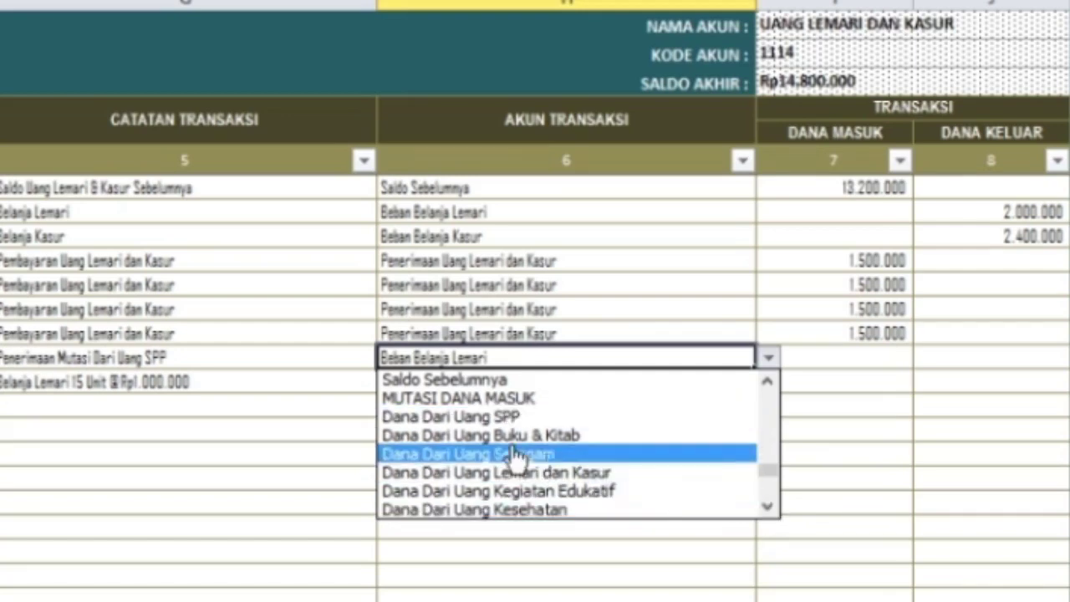
{"action": "left_click", "coordinate": [488, 423]}
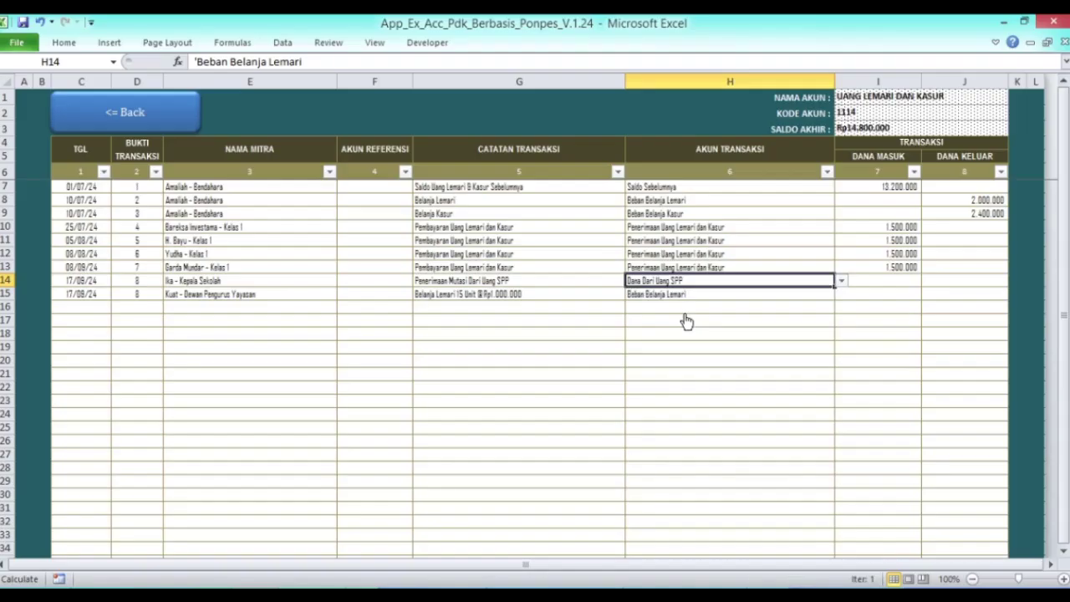
{"action": "left_click", "coordinate": [898, 280]}
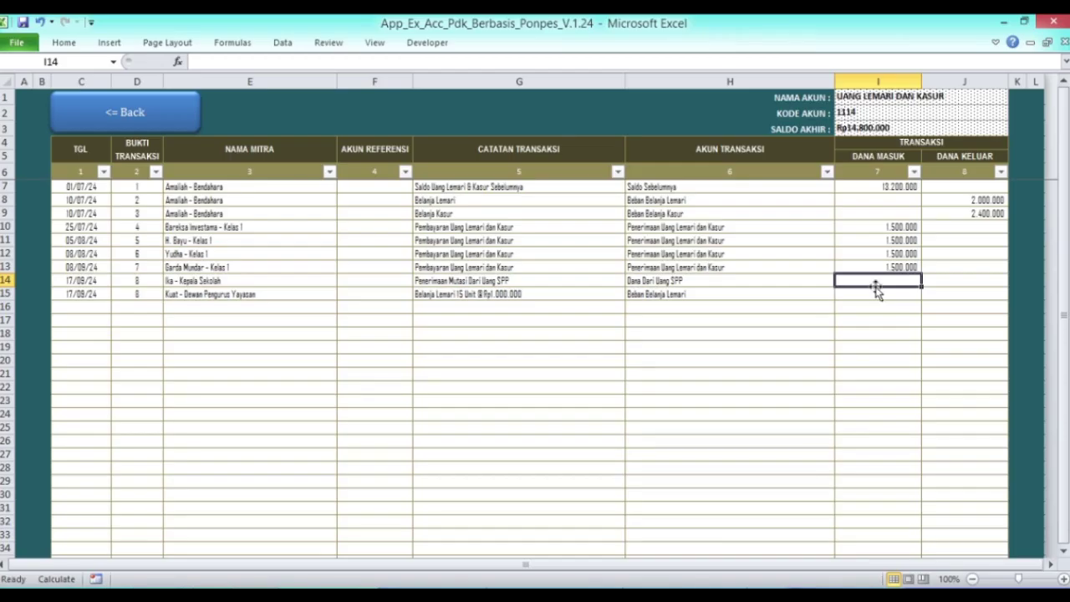
{"action": "left_click", "coordinate": [100, 116]}
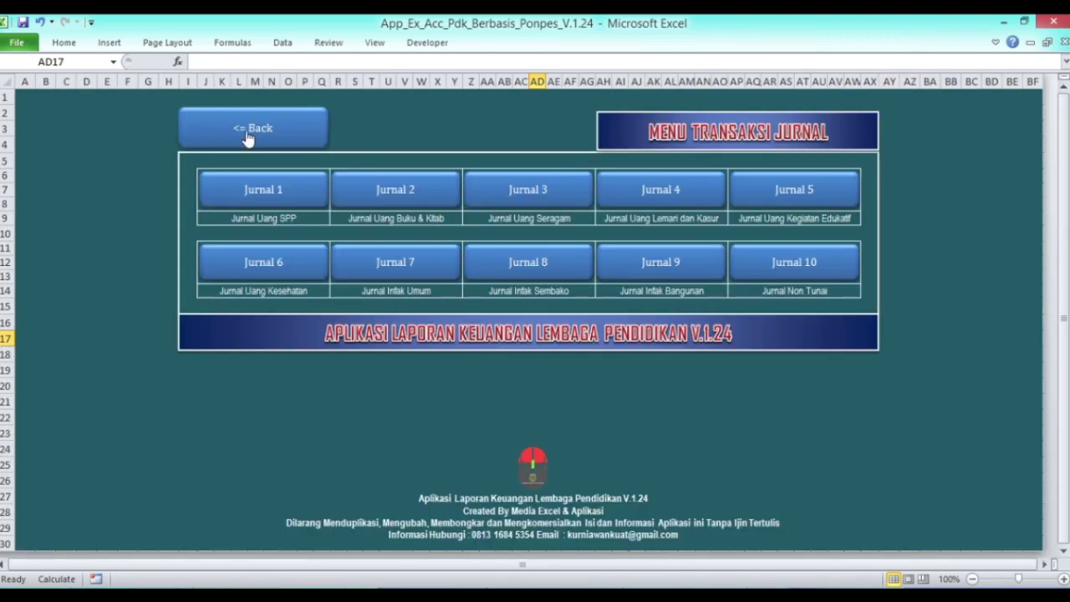
- Go through the main menu and Laporan Keuangan to the Kontrol Mutasi report
{"action": "left_click", "coordinate": [249, 136]}
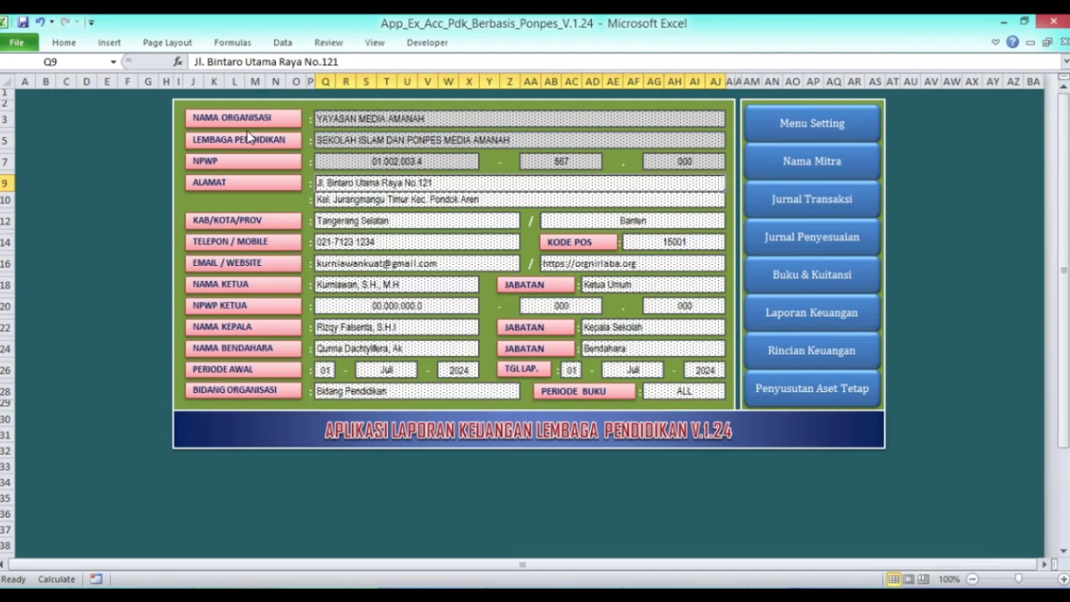
{"action": "left_click", "coordinate": [792, 320]}
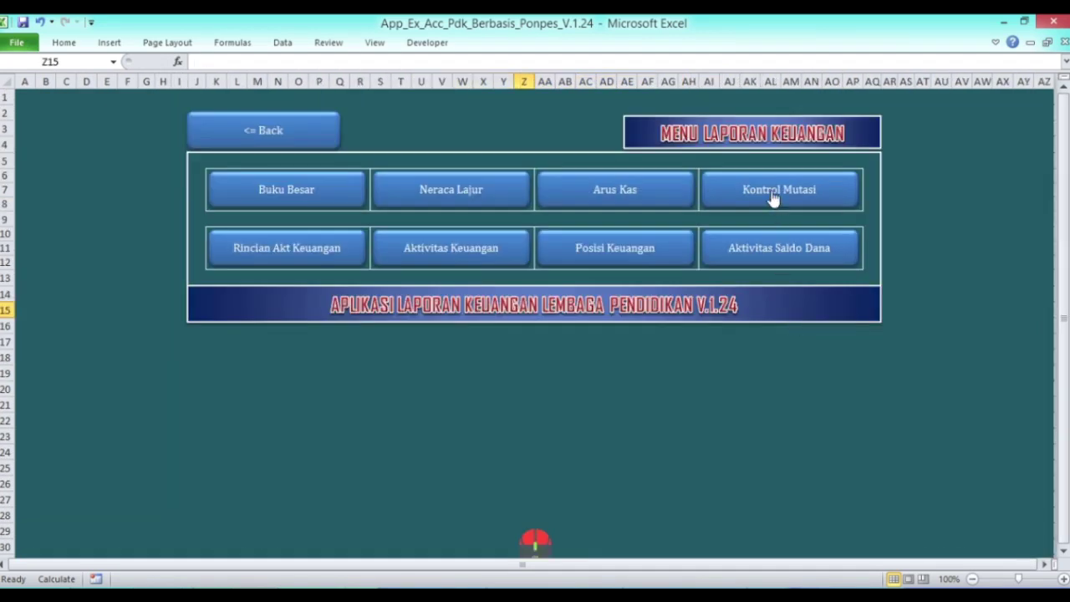
{"action": "left_click", "coordinate": [774, 194]}
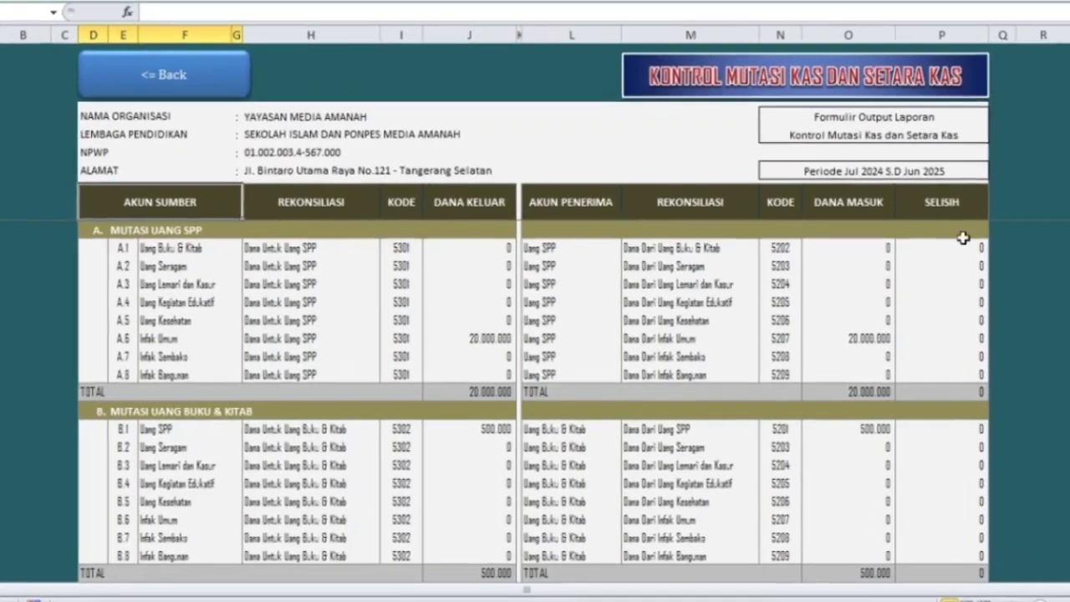
- Scroll to section D to spot the 200.000 transfer difference, then head to Jurnal Transaksi
{"action": "scroll", "coordinate": [982, 271], "scroll_direction": "down", "scroll_amount": 3}
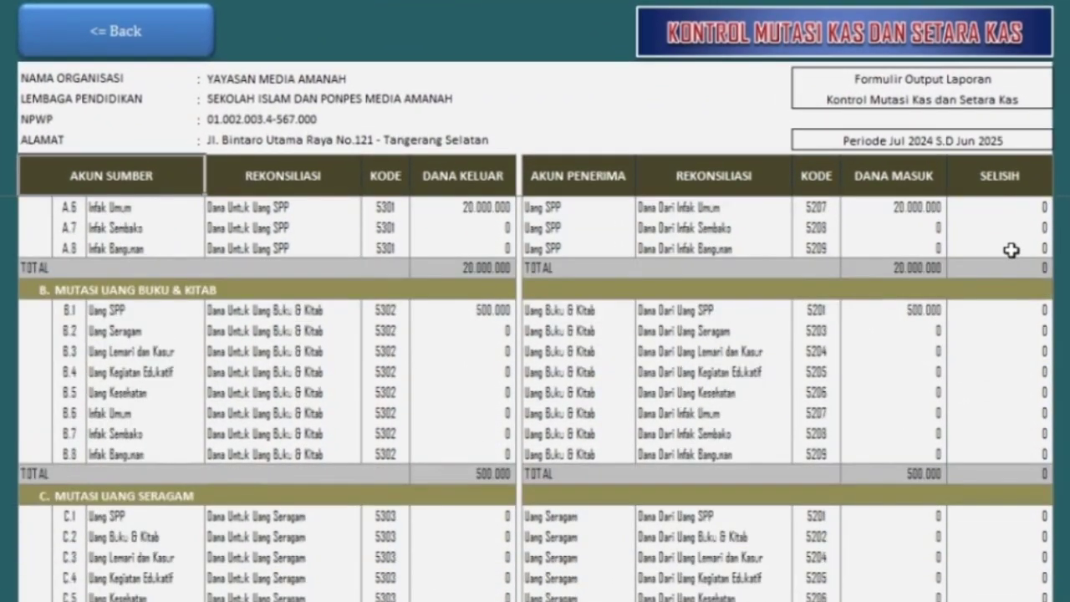
{"action": "scroll", "coordinate": [1011, 250], "scroll_direction": "down", "scroll_amount": 6}
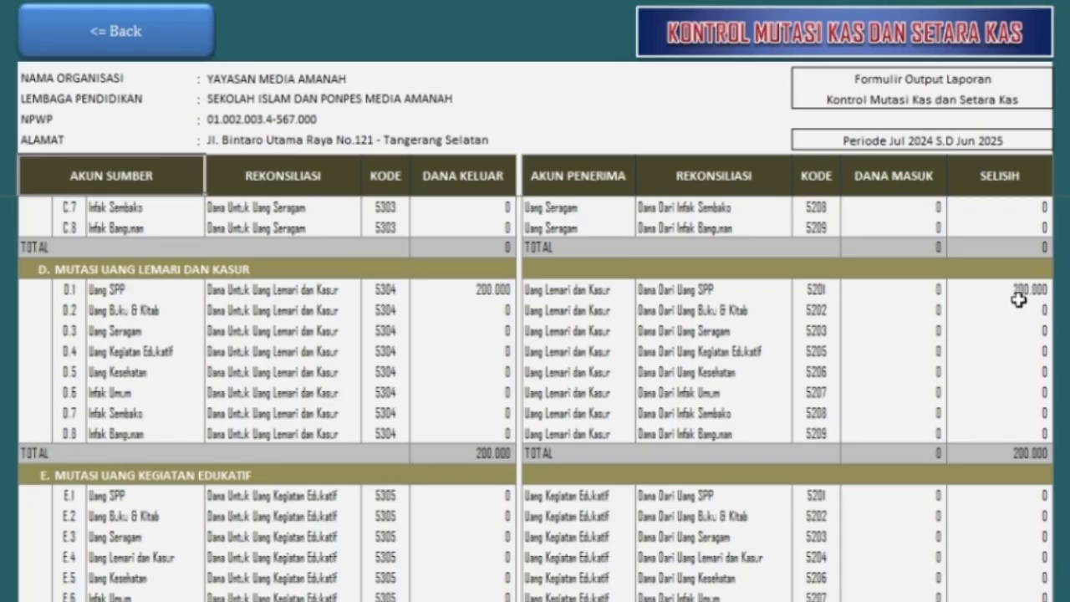
{"action": "scroll", "coordinate": [1011, 309], "scroll_direction": "down", "scroll_amount": 9}
{"action": "scroll", "coordinate": [1011, 311], "scroll_direction": "down", "scroll_amount": 10}
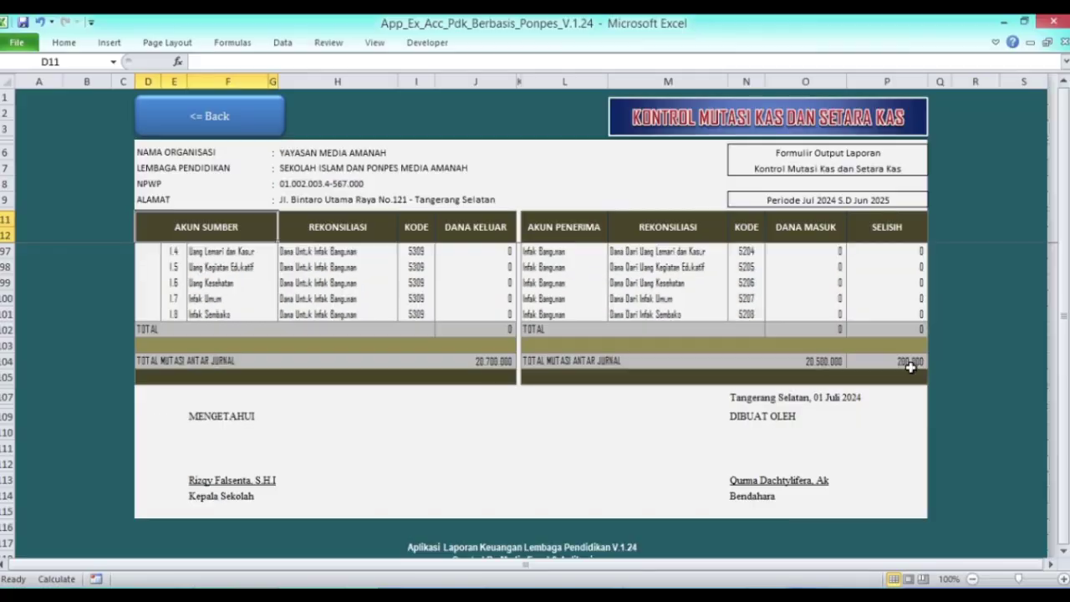
{"action": "left_click", "coordinate": [157, 113]}
{"action": "left_click", "coordinate": [298, 134]}
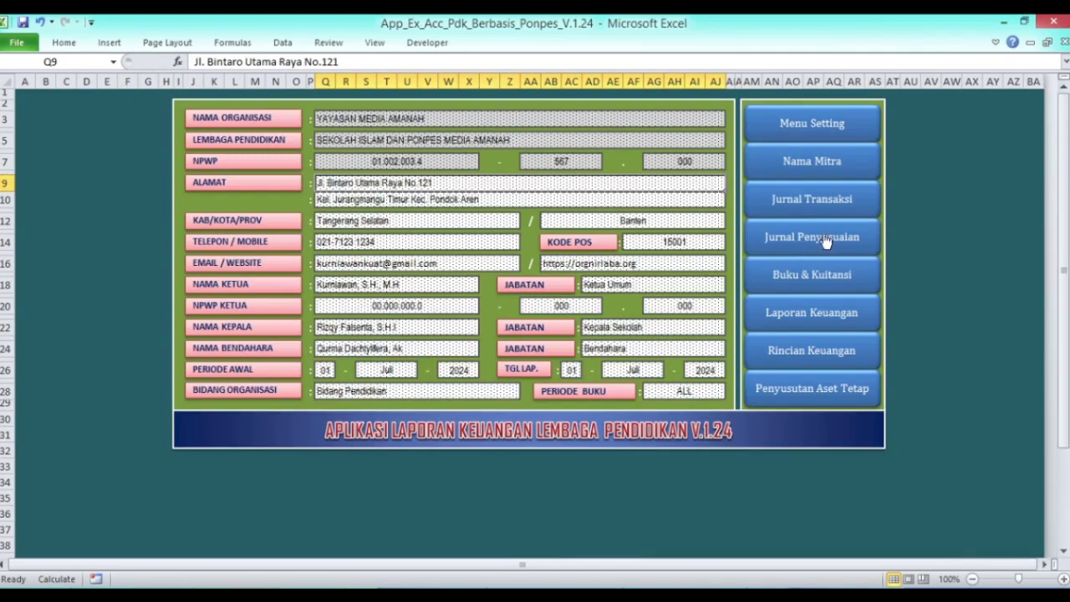
{"action": "left_click", "coordinate": [825, 205]}
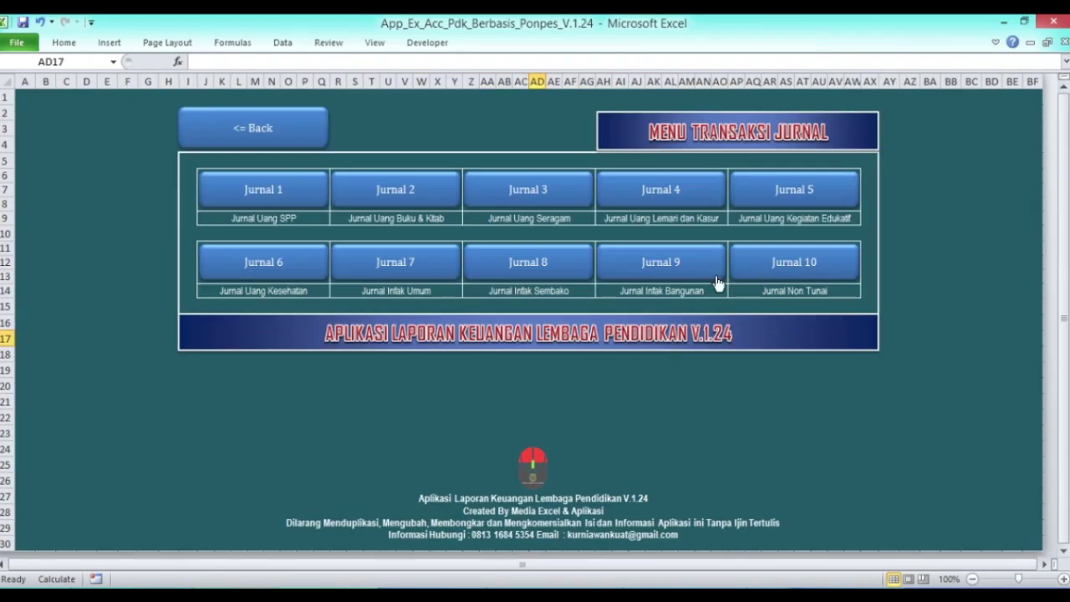
- In Jurnal 4, enter 200000 as incoming funds on row 14, making the balance Rp15.000.000
{"action": "left_click", "coordinate": [657, 197]}
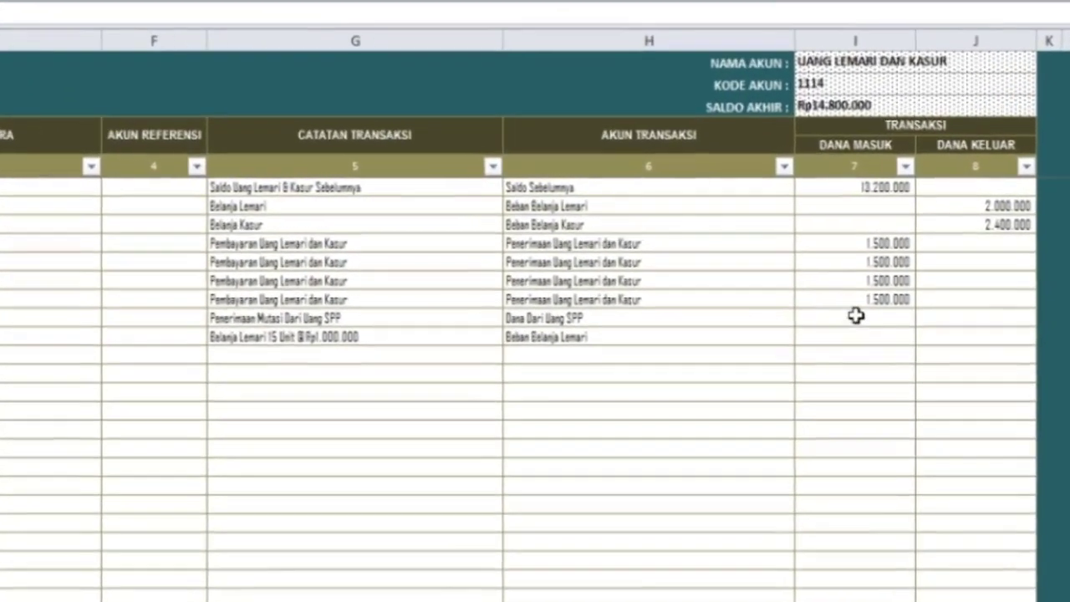
{"action": "left_click", "coordinate": [855, 316]}
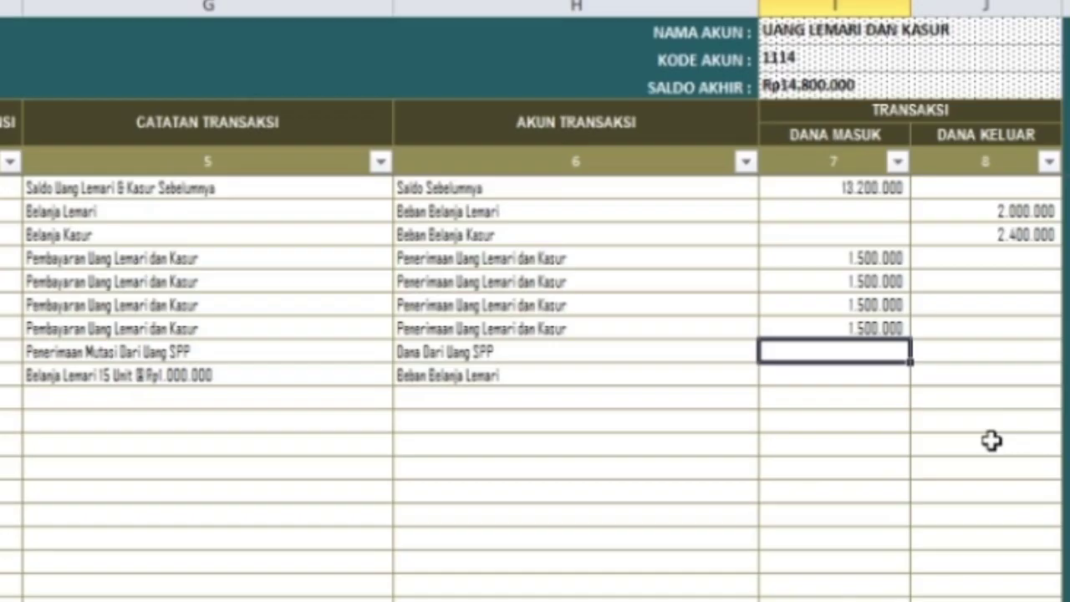
{"action": "type", "text": "200000"}
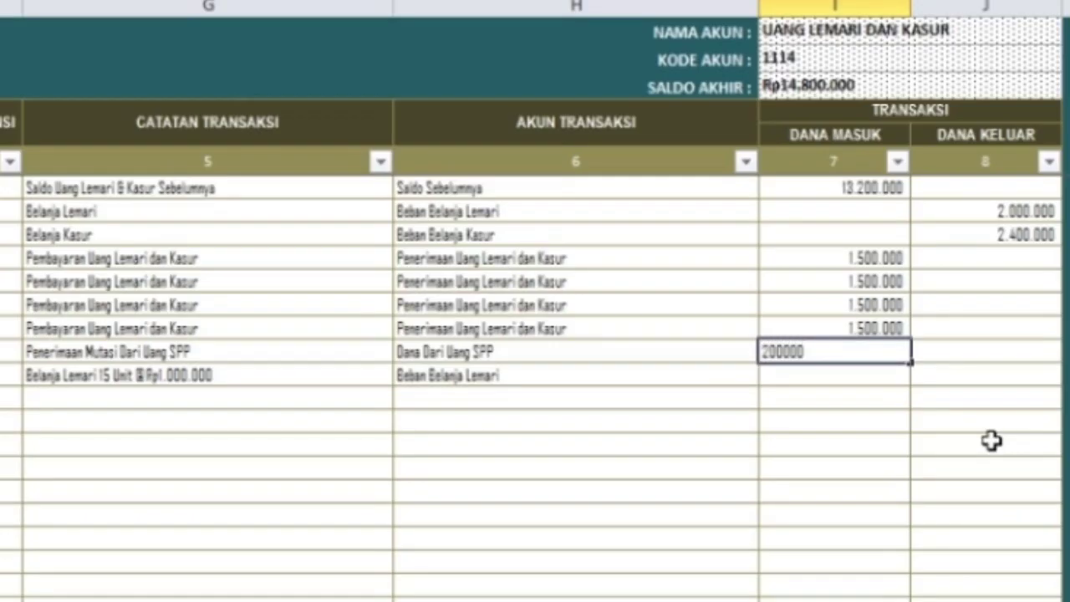
{"action": "key", "text": "Return"}
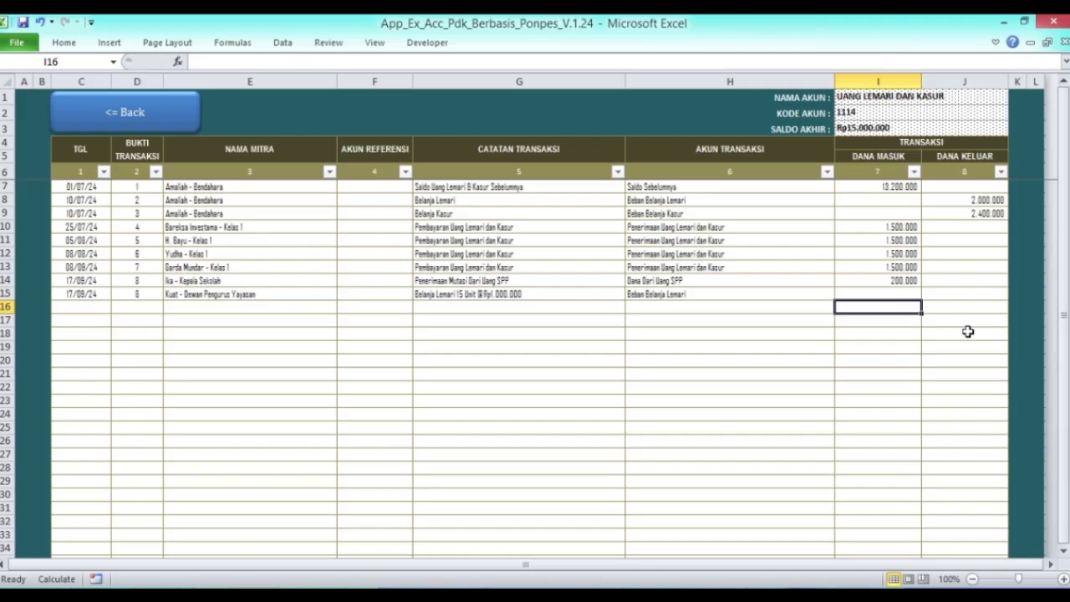
- Reopen Kontrol Mutasi, confirm the 200.000 transfer now shows zero difference, and go back
{"action": "left_click", "coordinate": [130, 120]}
{"action": "left_click", "coordinate": [297, 139]}
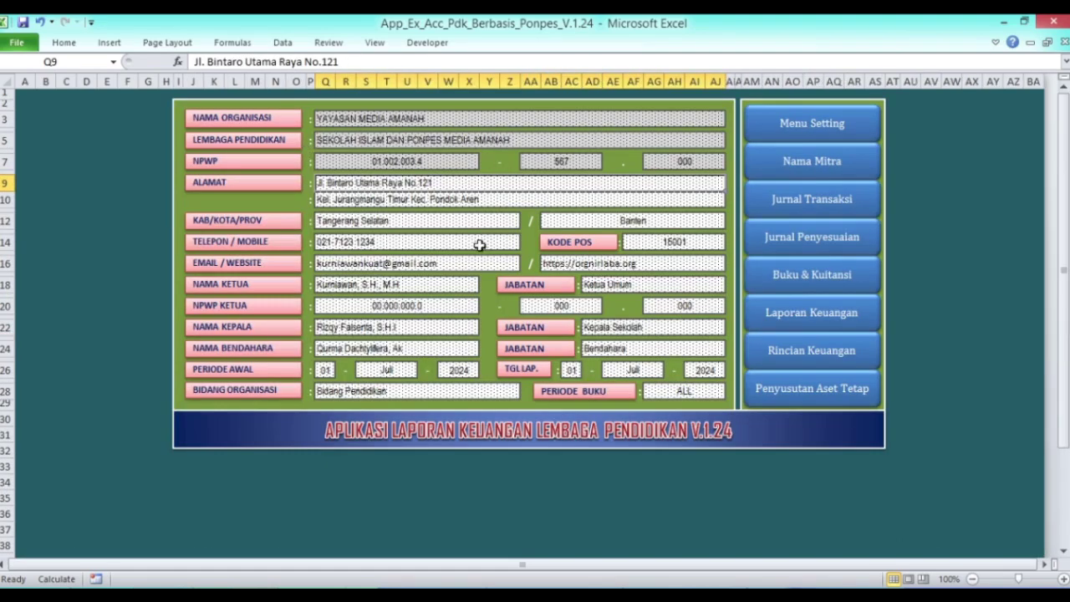
{"action": "left_click", "coordinate": [828, 321]}
{"action": "left_click", "coordinate": [800, 196]}
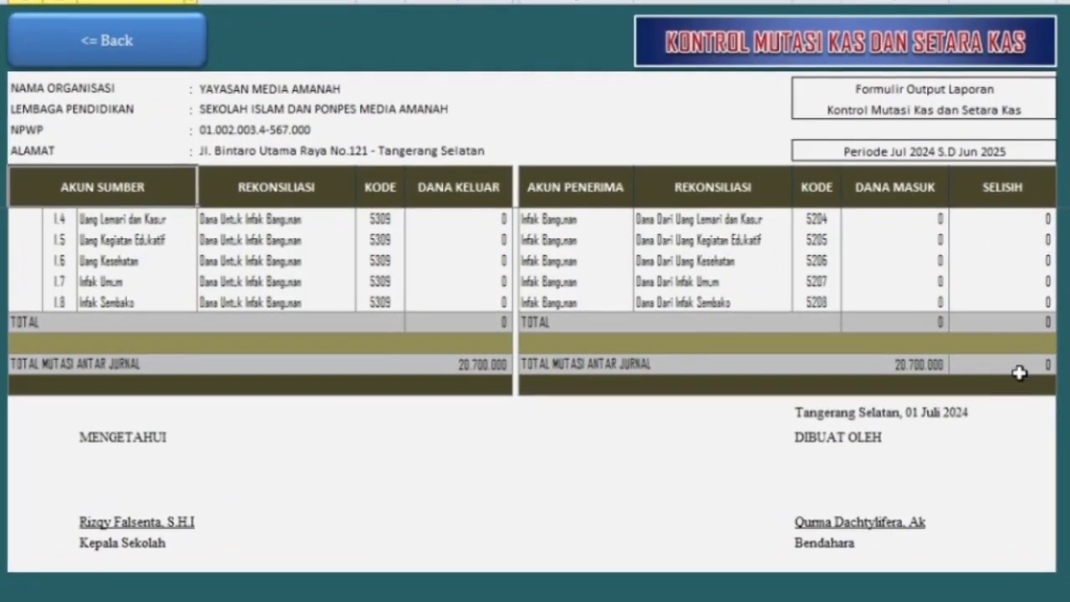
{"action": "scroll", "coordinate": [1011, 364], "scroll_direction": "up", "scroll_amount": 5}
{"action": "scroll", "coordinate": [1018, 372], "scroll_direction": "up", "scroll_amount": 10}
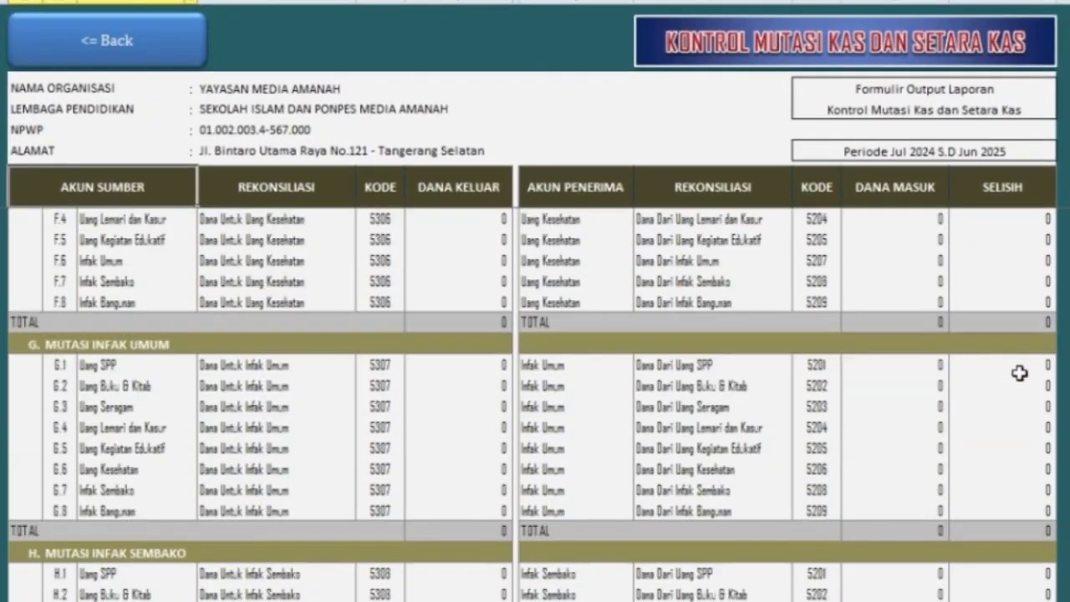
{"action": "scroll", "coordinate": [1018, 373], "scroll_direction": "up", "scroll_amount": 5}
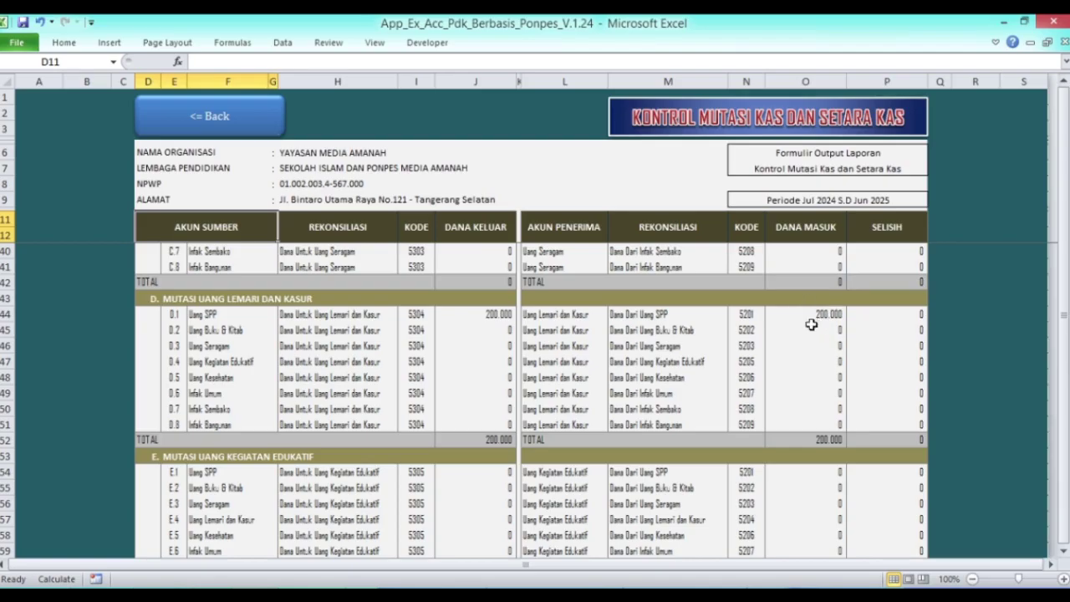
{"action": "left_click", "coordinate": [233, 130]}
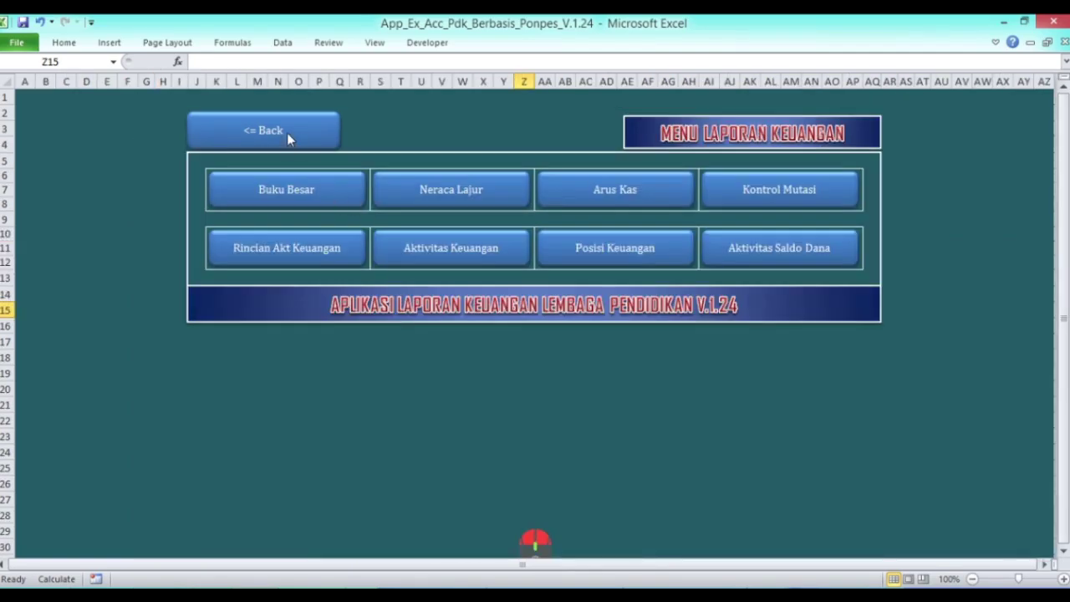
- Open the Uang Lemari dan Kasur journal and change the last entry's proof number from 8 to 9
{"action": "left_click", "coordinate": [288, 141]}
{"action": "left_click", "coordinate": [795, 211]}
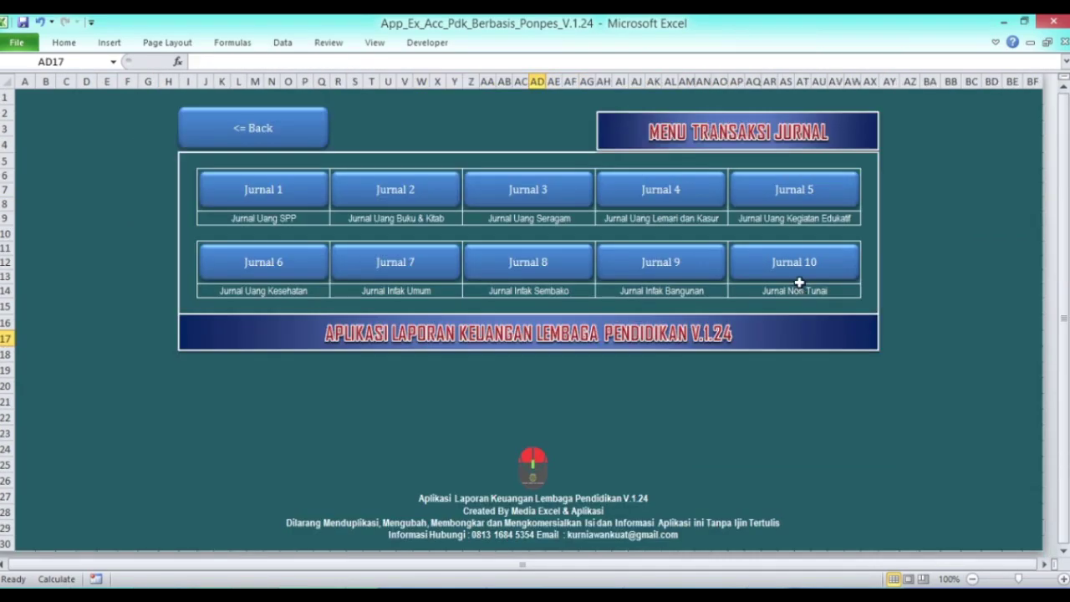
{"action": "left_click", "coordinate": [666, 190]}
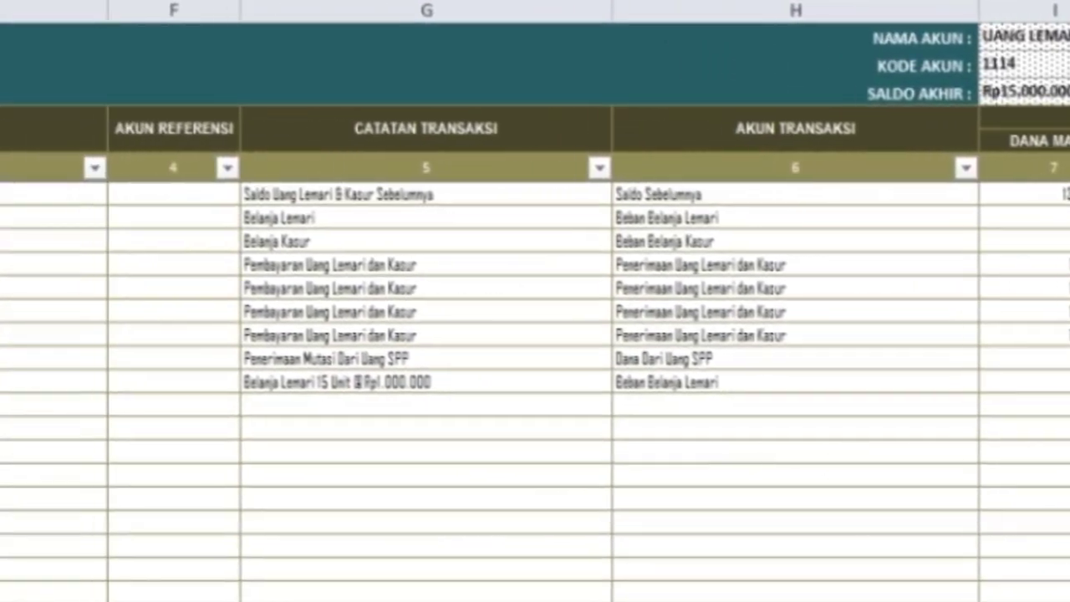
{"action": "left_click", "coordinate": [172, 385]}
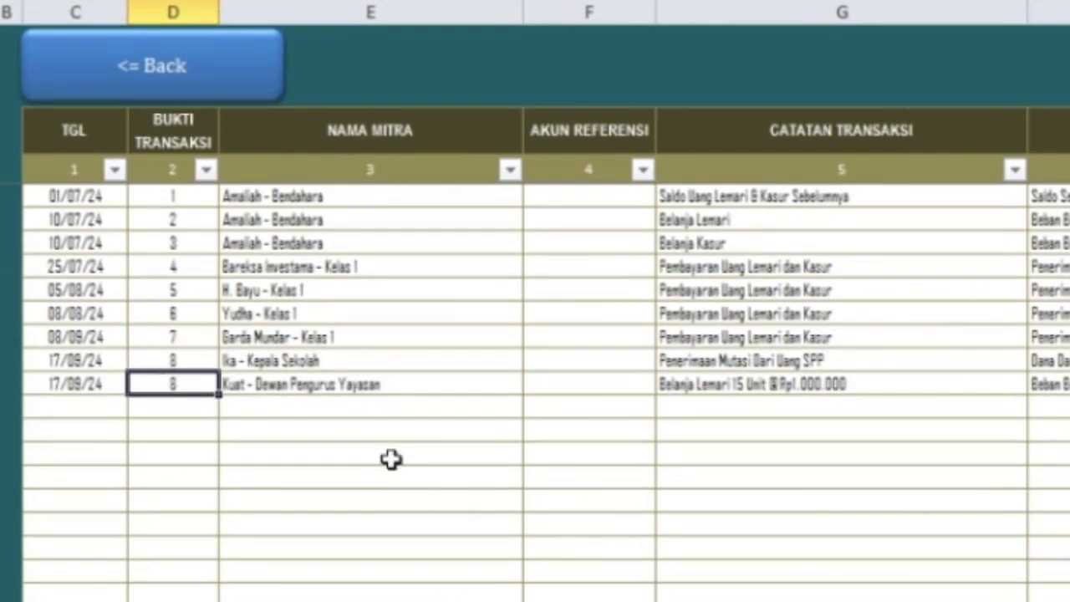
{"action": "key", "text": "F2"}
{"action": "key", "text": "BackSpace"}
{"action": "type", "text": "9"}
{"action": "key", "text": "Tab"}
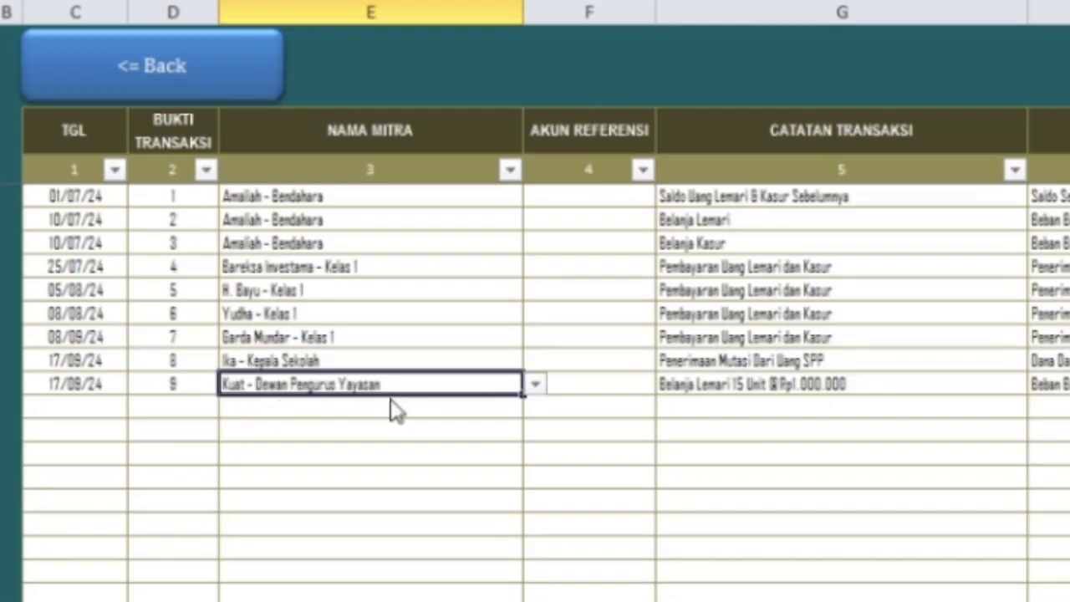
- Enter 15.000.000 as Dana Keluar for the Belanja Lemari 15 Unit entry
{"action": "left_click", "coordinate": [836, 385]}
{"action": "left_click", "coordinate": [1035, 386]}
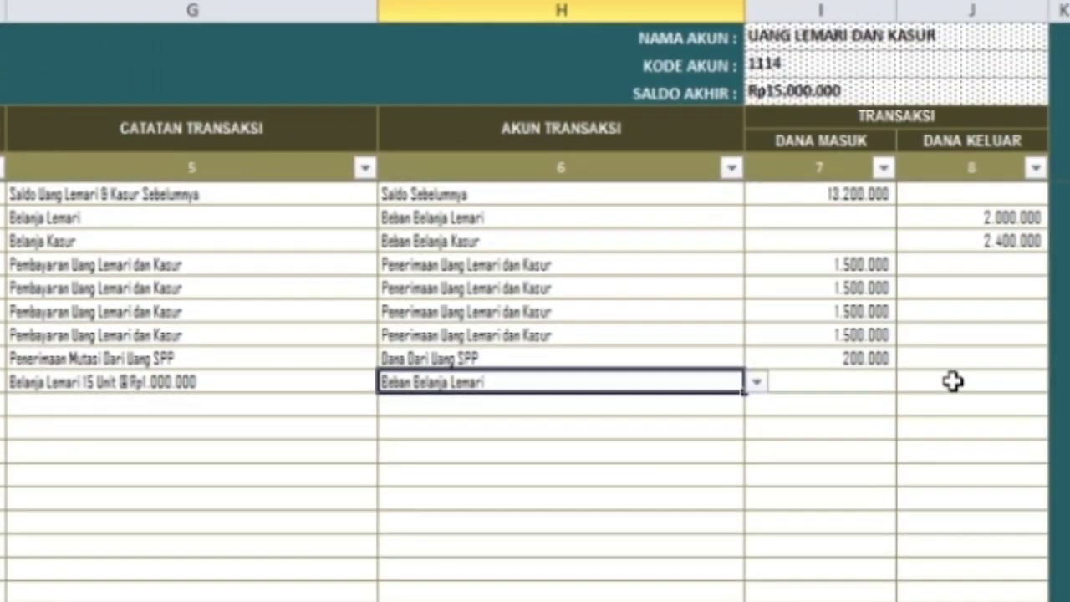
{"action": "left_click", "coordinate": [953, 381]}
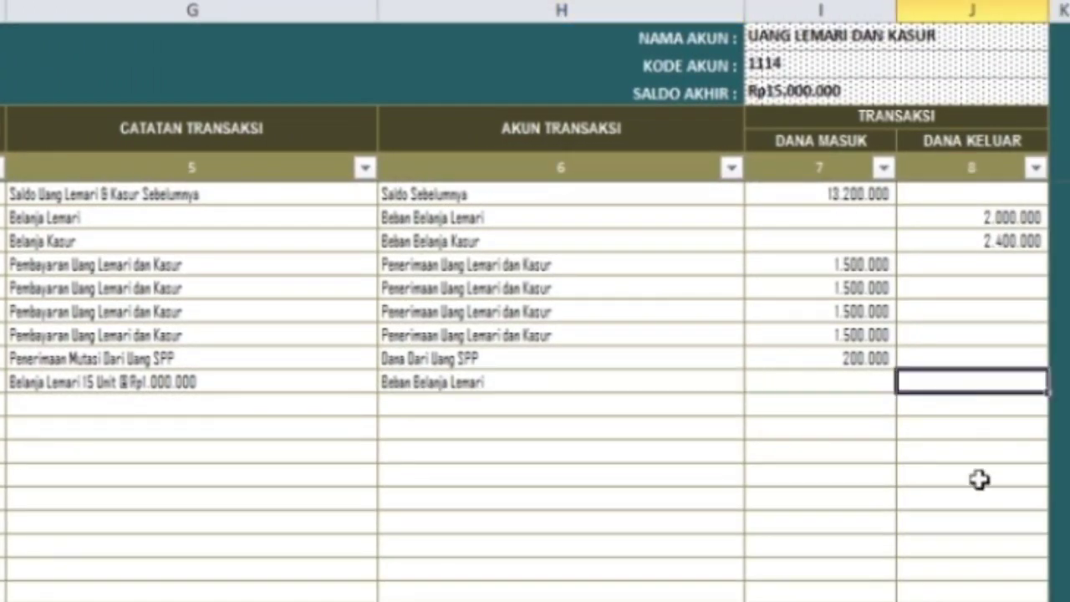
{"action": "type", "text": "150000"}
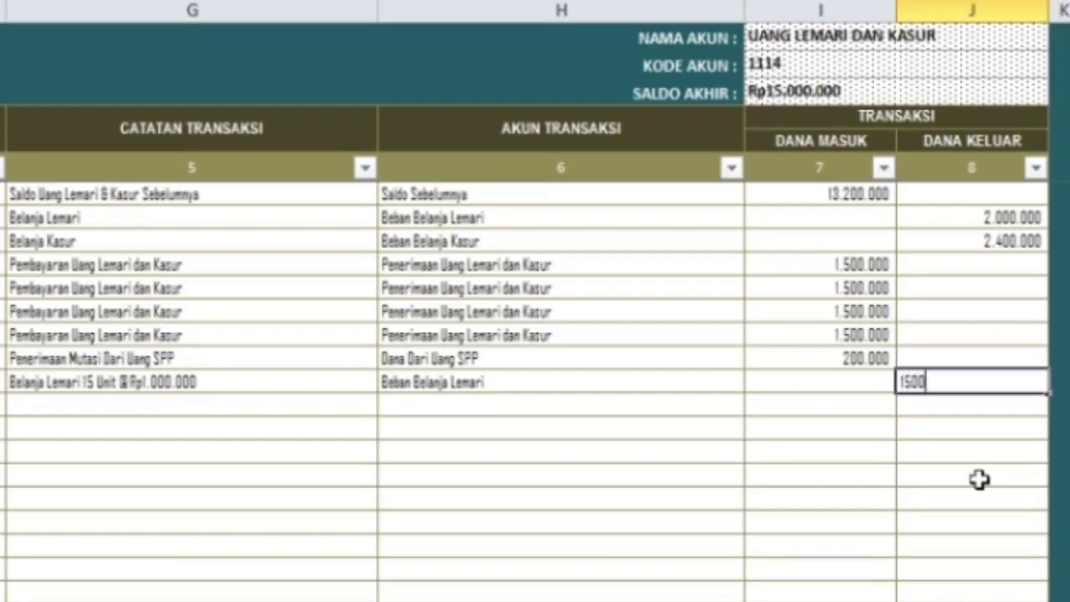
{"action": "type", "text": "00"}
{"action": "key", "text": "Return"}
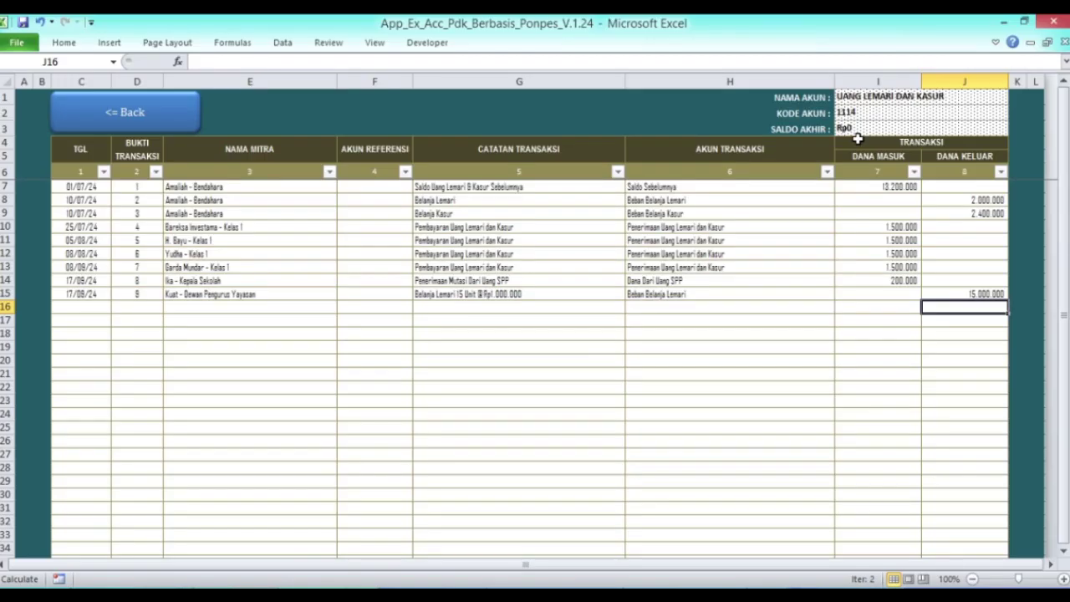
- Go back through the journal menu and main page to Laporan Keuangan and open Aktivitas Saldo Dana
{"action": "left_click", "coordinate": [77, 114]}
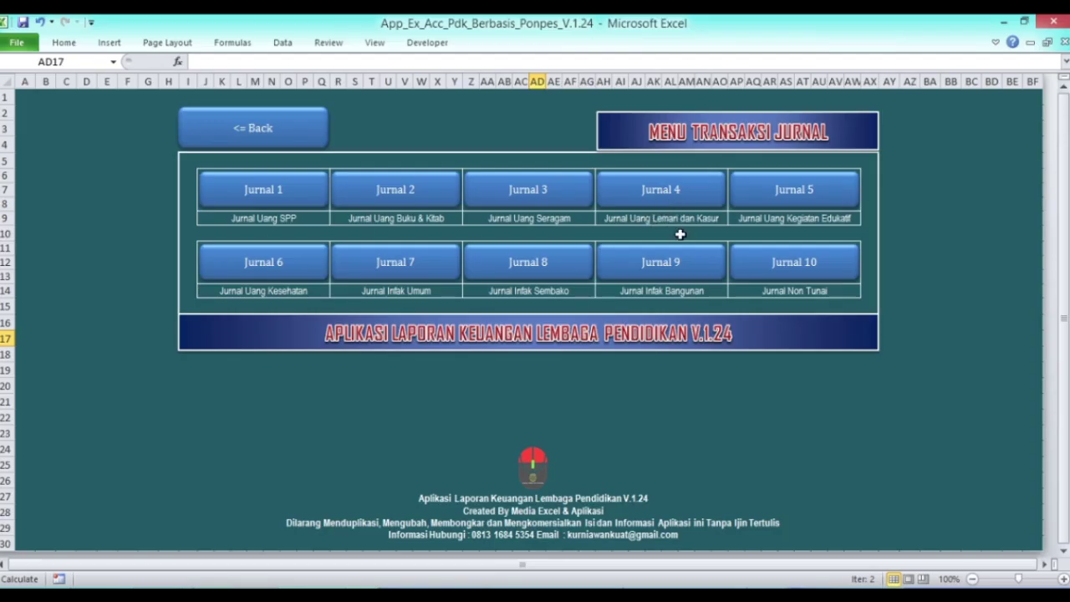
{"action": "left_click", "coordinate": [243, 131]}
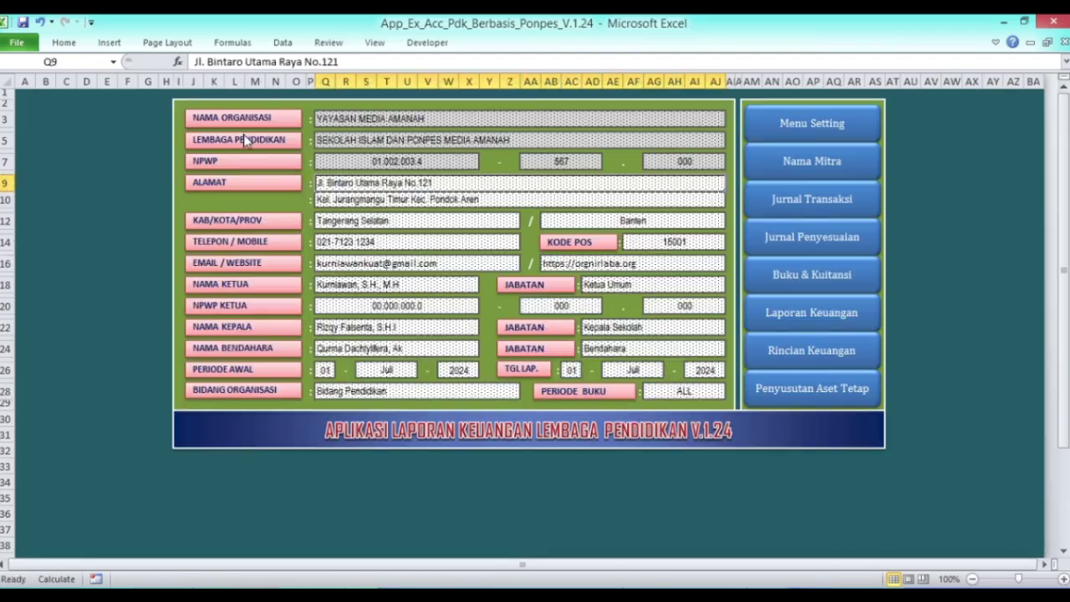
{"action": "left_click", "coordinate": [808, 314]}
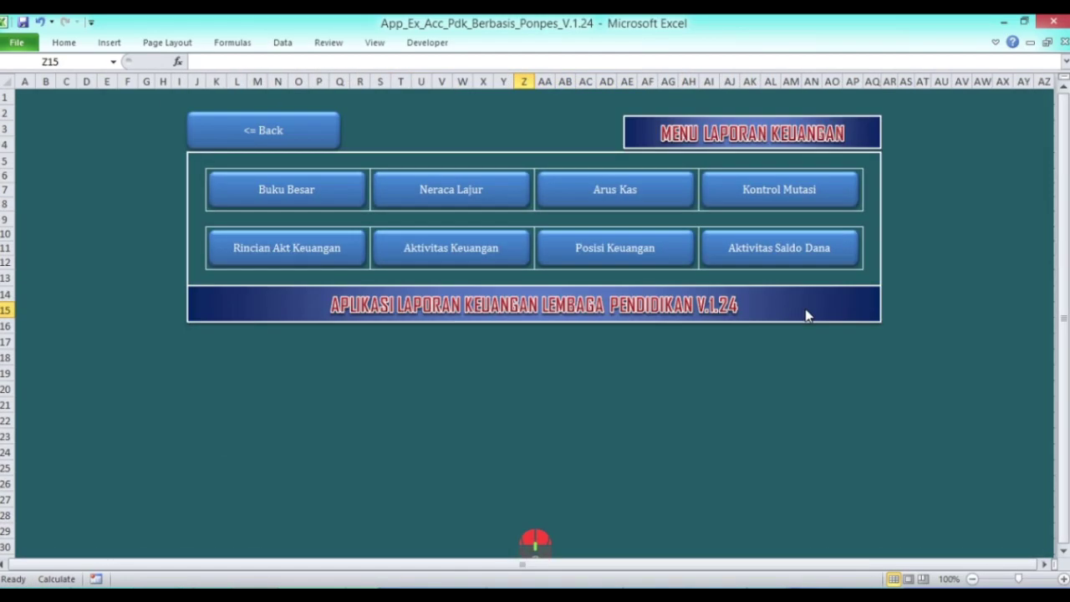
{"action": "left_click", "coordinate": [783, 256]}
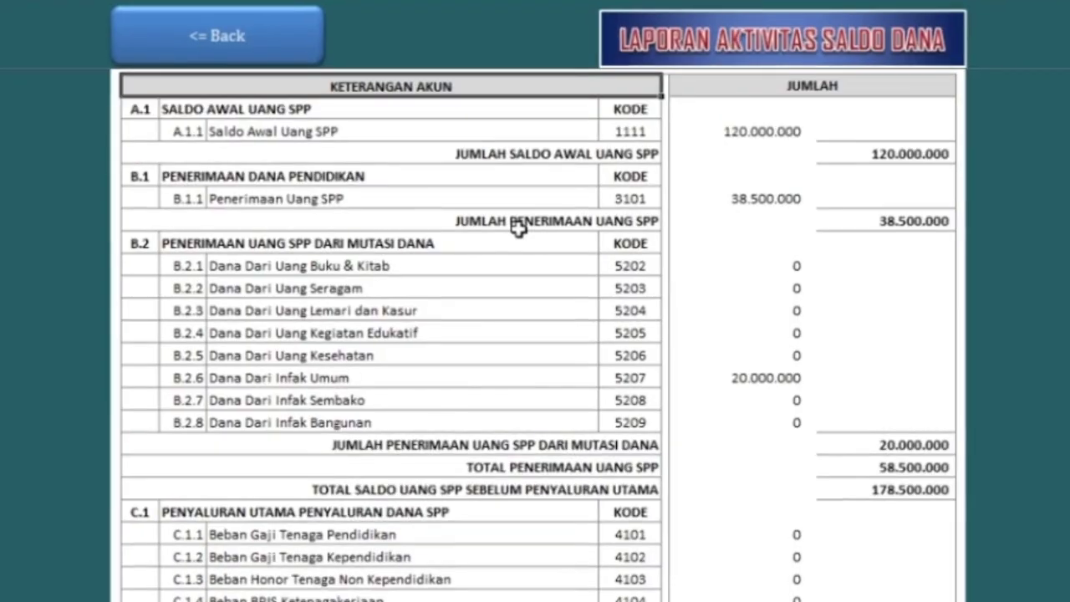
{"action": "scroll", "coordinate": [518, 229], "scroll_direction": "down", "scroll_amount": 1}
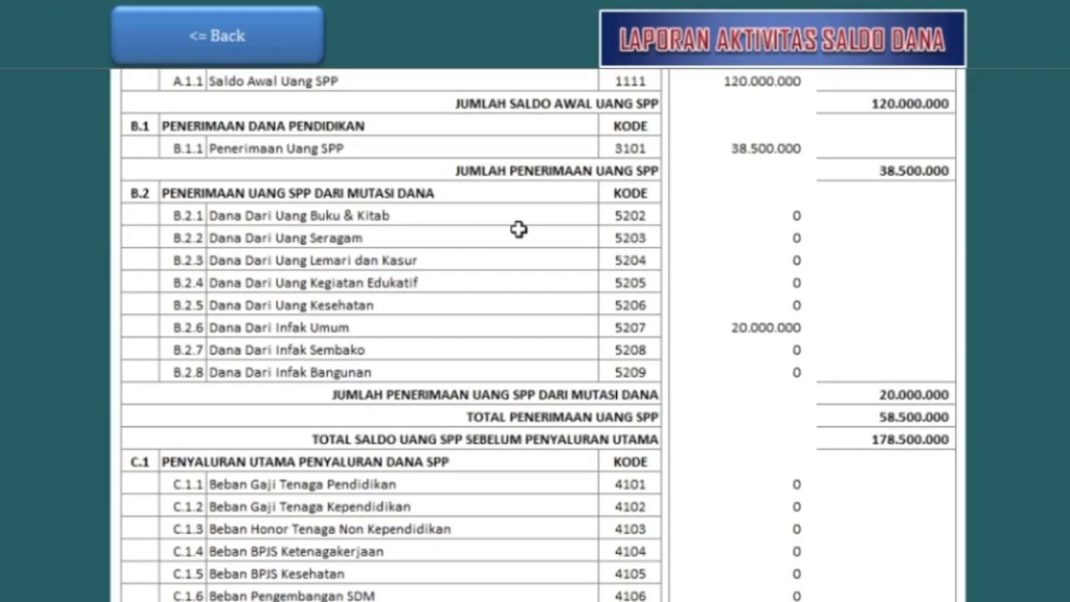
{"action": "scroll", "coordinate": [518, 229], "scroll_direction": "down", "scroll_amount": 12}
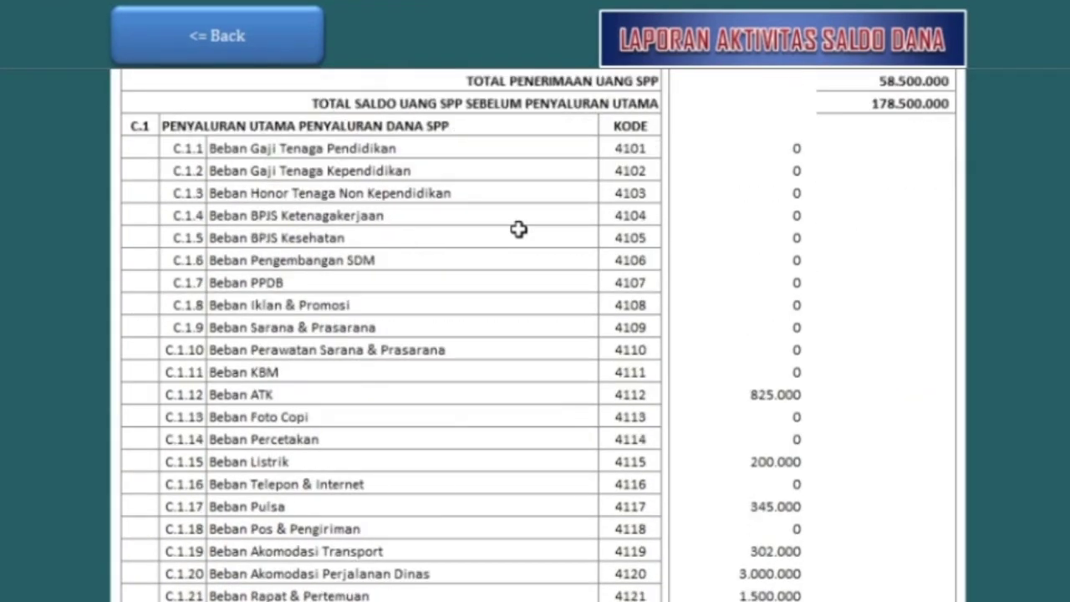
{"action": "scroll", "coordinate": [519, 229], "scroll_direction": "down", "scroll_amount": 8}
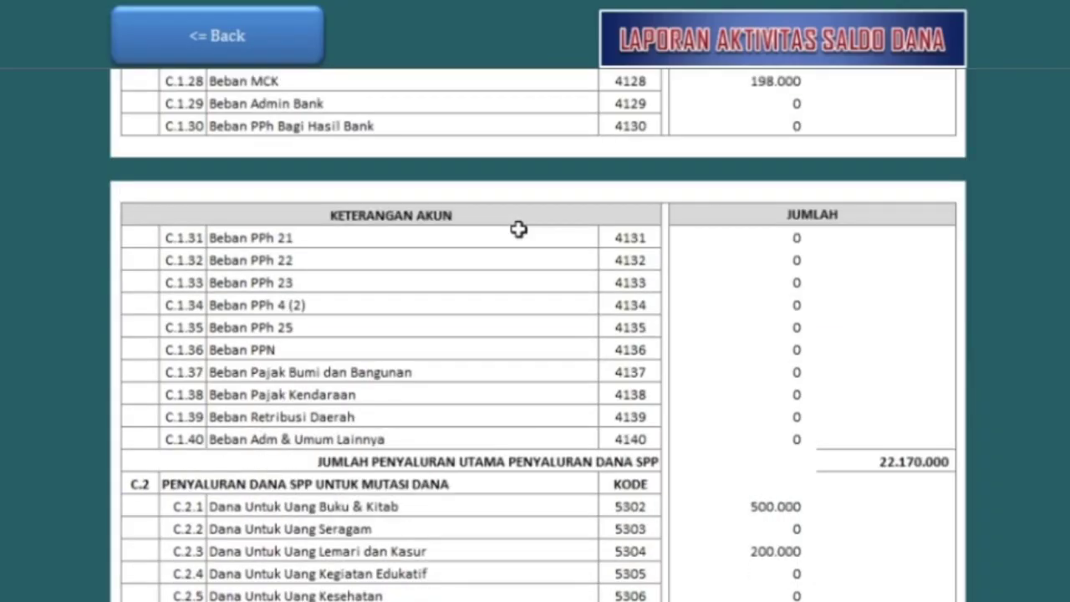
{"action": "scroll", "coordinate": [518, 229], "scroll_direction": "down", "scroll_amount": 5}
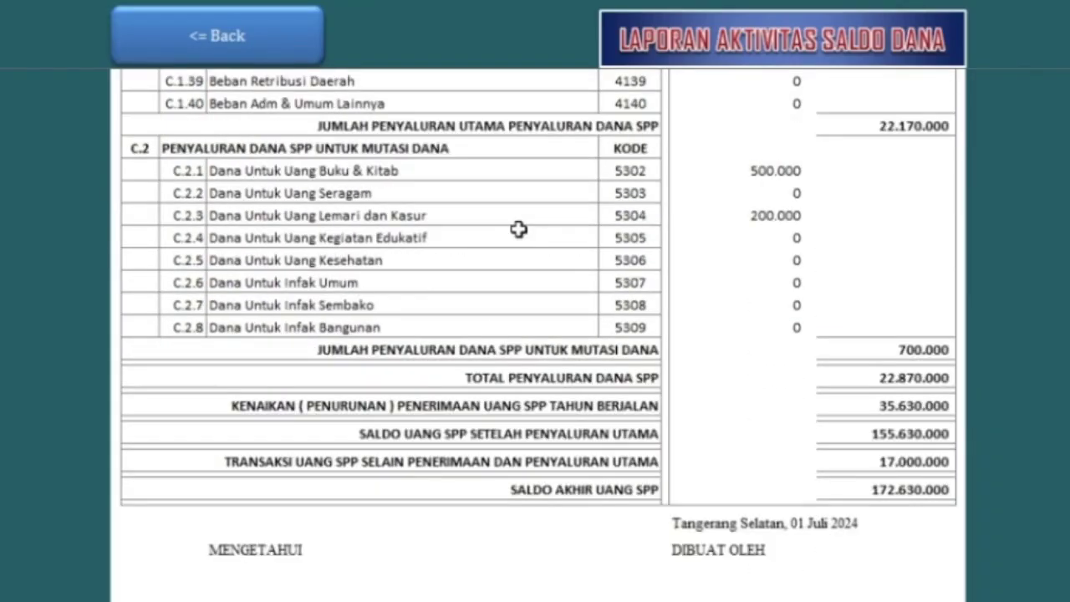
{"action": "scroll", "coordinate": [518, 229], "scroll_direction": "up", "scroll_amount": 18}
{"action": "scroll", "coordinate": [518, 229], "scroll_direction": "up", "scroll_amount": 4}
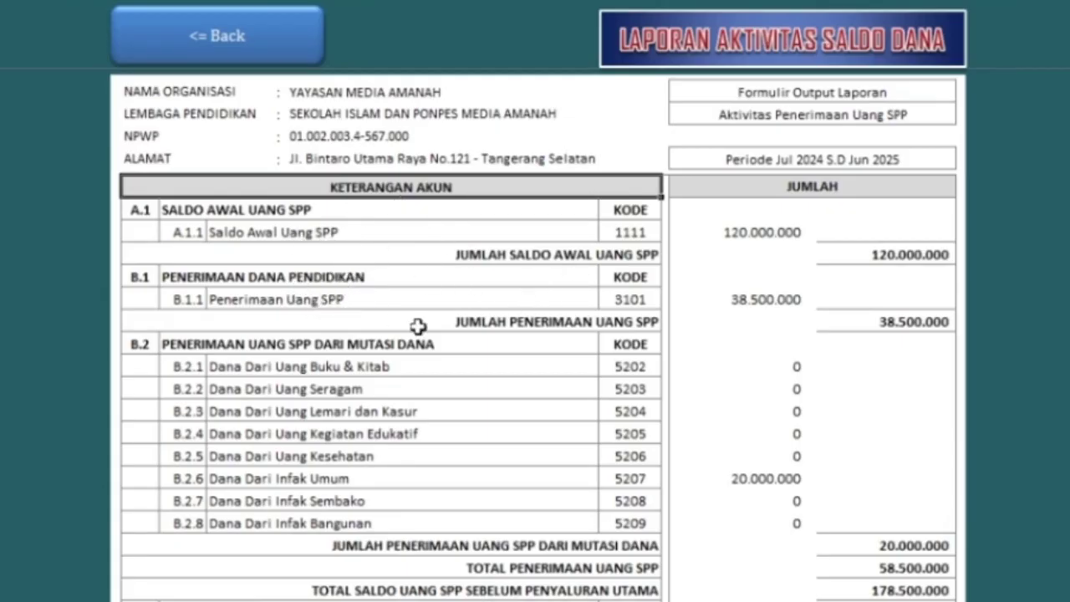
{"action": "scroll", "coordinate": [535, 350], "scroll_direction": "down", "scroll_amount": 6}
{"action": "scroll", "coordinate": [556, 345], "scroll_direction": "down", "scroll_amount": 12}
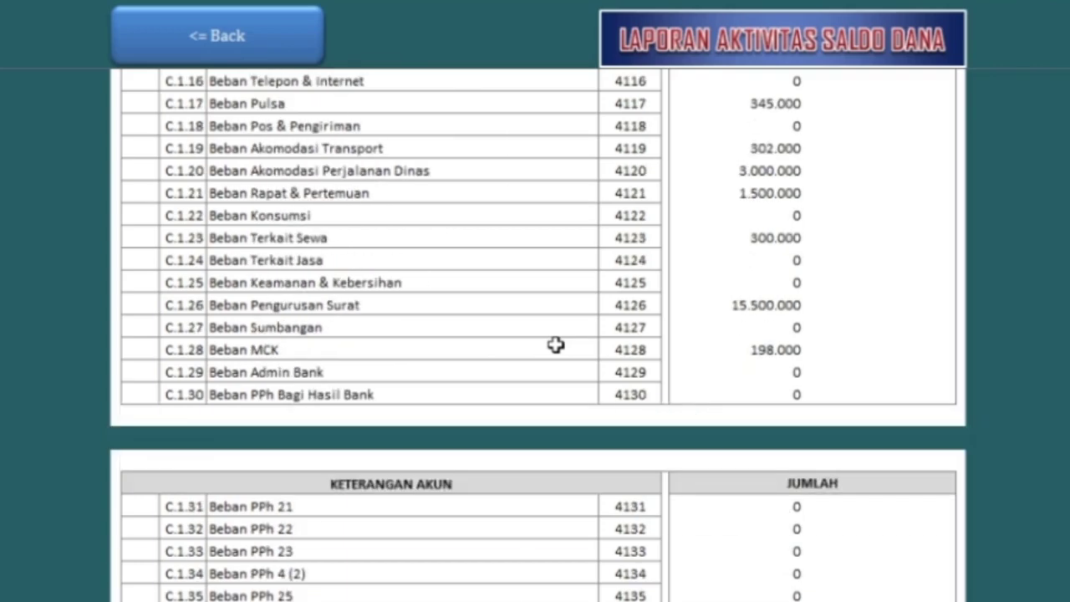
{"action": "scroll", "coordinate": [556, 345], "scroll_direction": "down", "scroll_amount": 3}
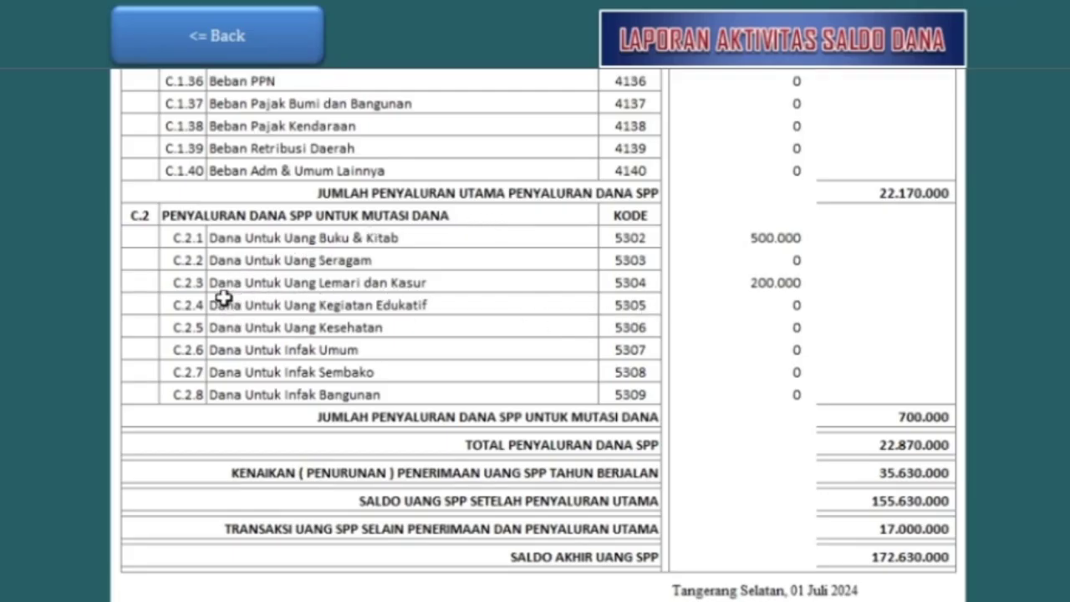
{"action": "left_click", "coordinate": [790, 289]}
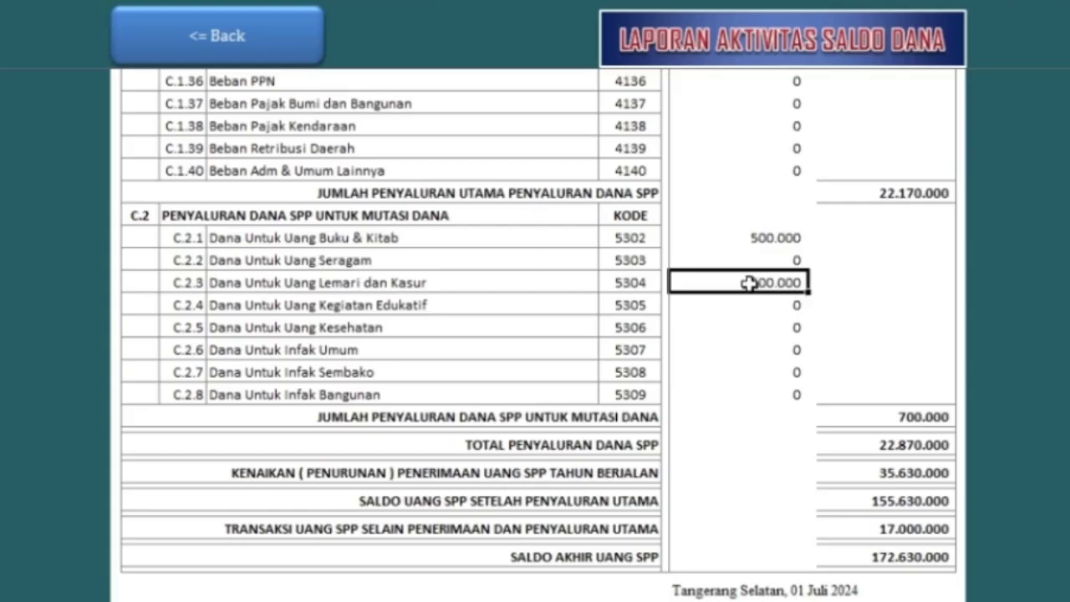
{"action": "scroll", "coordinate": [538, 305], "scroll_direction": "down", "scroll_amount": 7}
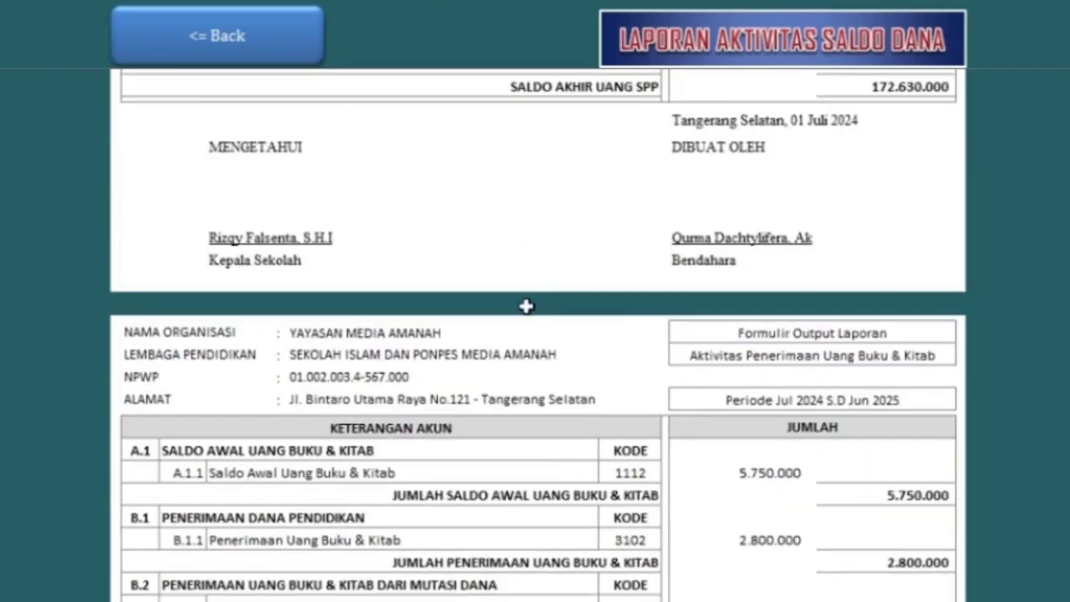
- In the Uang Lemari dan Kasur section, check the 200.000 received from Uang SPP
{"action": "scroll", "coordinate": [543, 309], "scroll_direction": "down", "scroll_amount": 18}
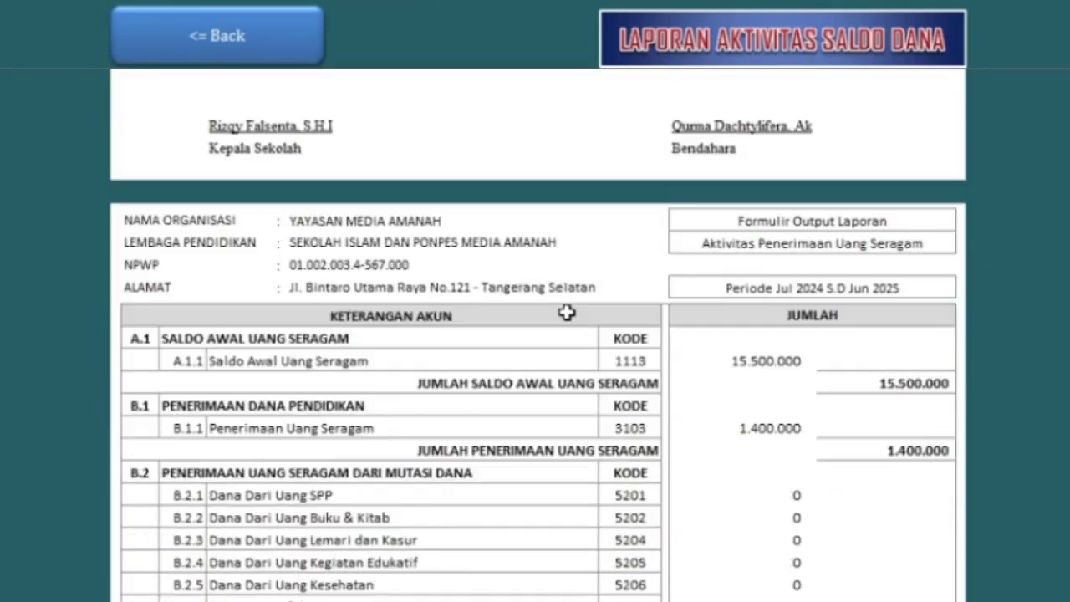
{"action": "scroll", "coordinate": [567, 312], "scroll_direction": "down", "scroll_amount": 4}
{"action": "scroll", "coordinate": [566, 311], "scroll_direction": "down", "scroll_amount": 14}
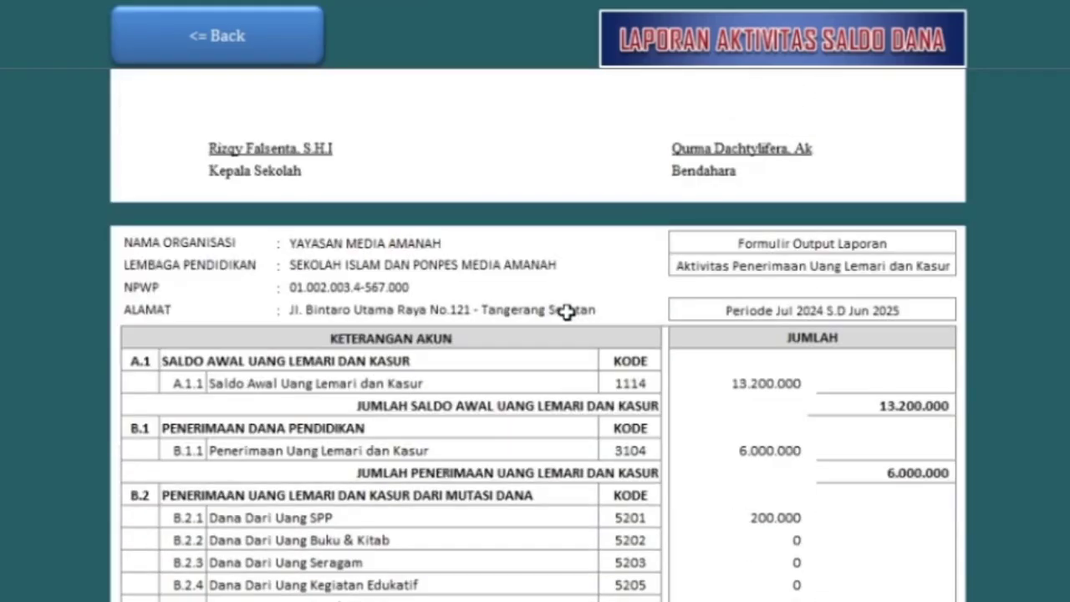
{"action": "scroll", "coordinate": [566, 311], "scroll_direction": "down", "scroll_amount": 2}
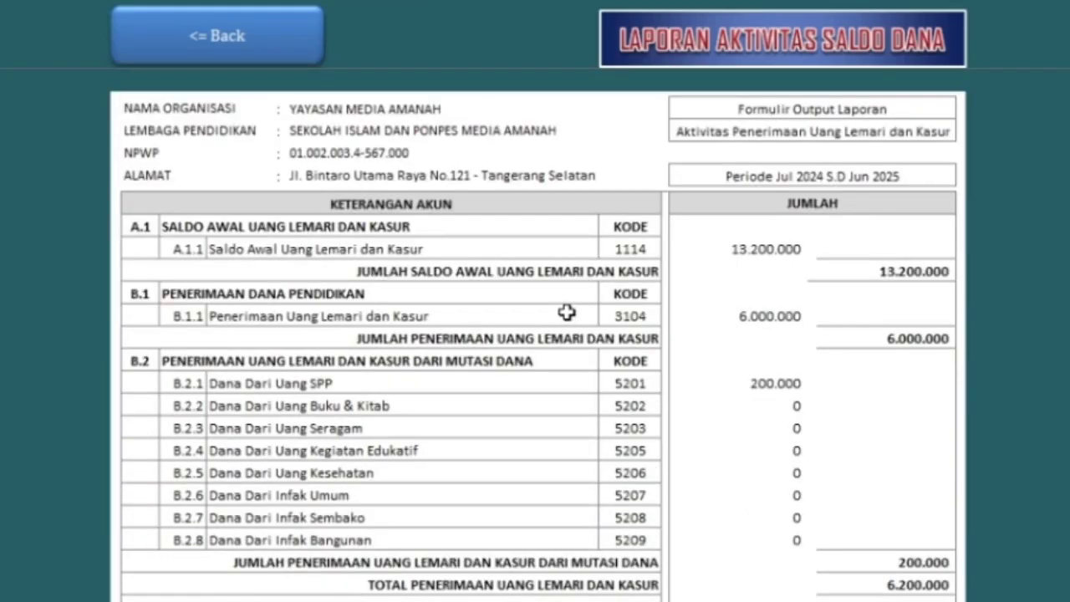
{"action": "scroll", "coordinate": [567, 313], "scroll_direction": "down", "scroll_amount": 1}
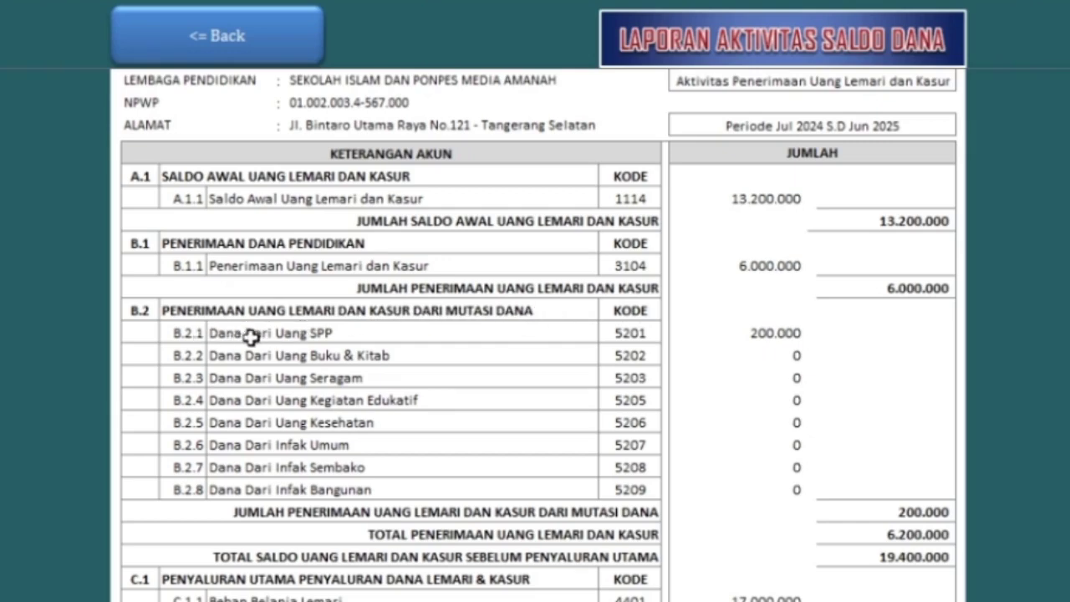
{"action": "left_click", "coordinate": [760, 331]}
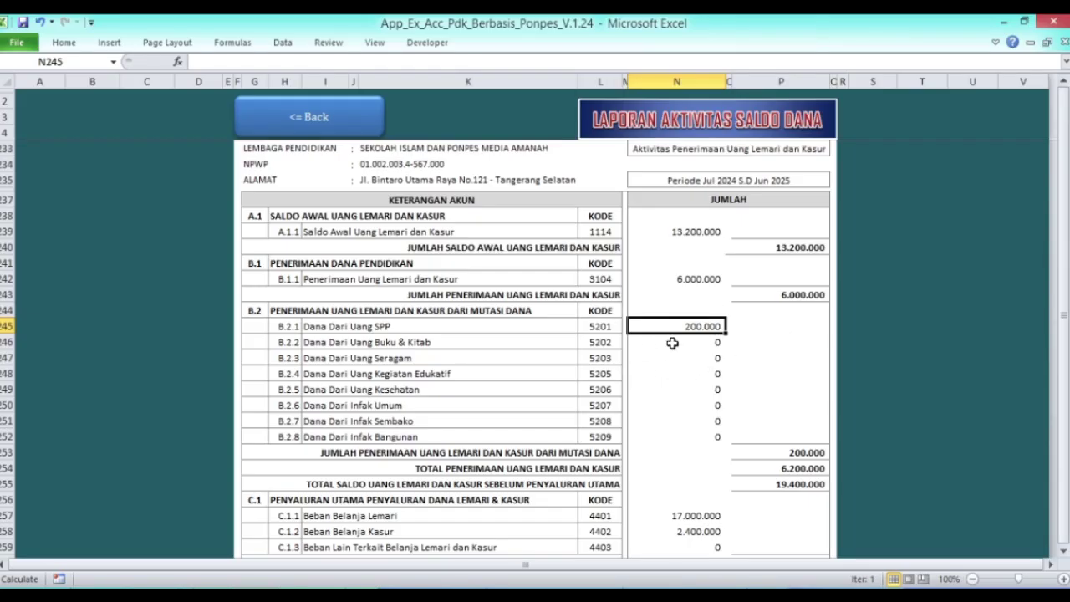
- Review the section's 0 ending balance, then return to the main settings page
{"action": "scroll", "coordinate": [672, 342], "scroll_direction": "down", "scroll_amount": 7}
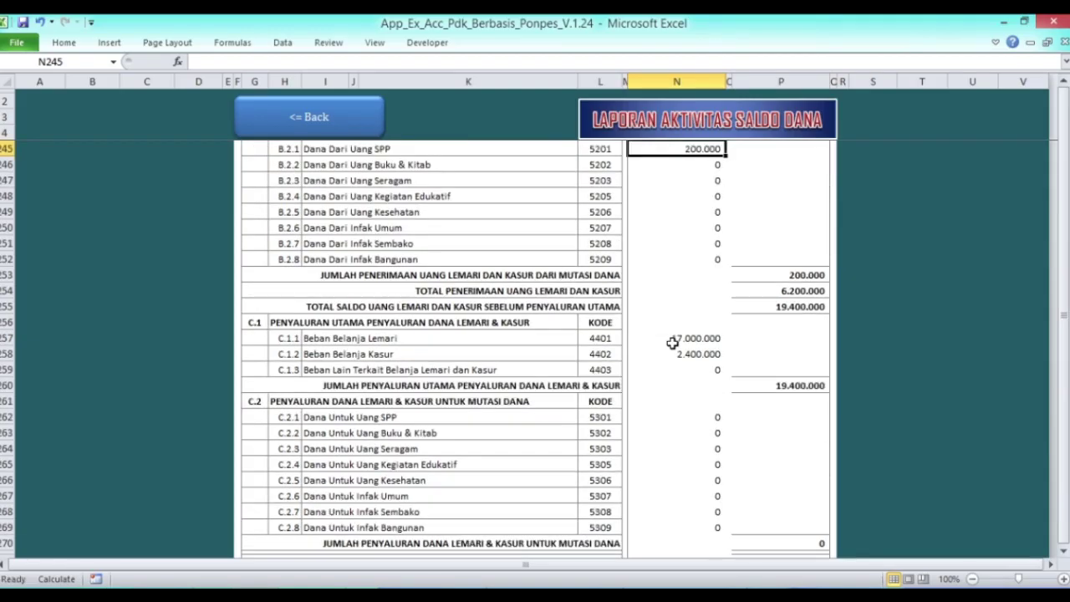
{"action": "scroll", "coordinate": [672, 343], "scroll_direction": "down", "scroll_amount": 2}
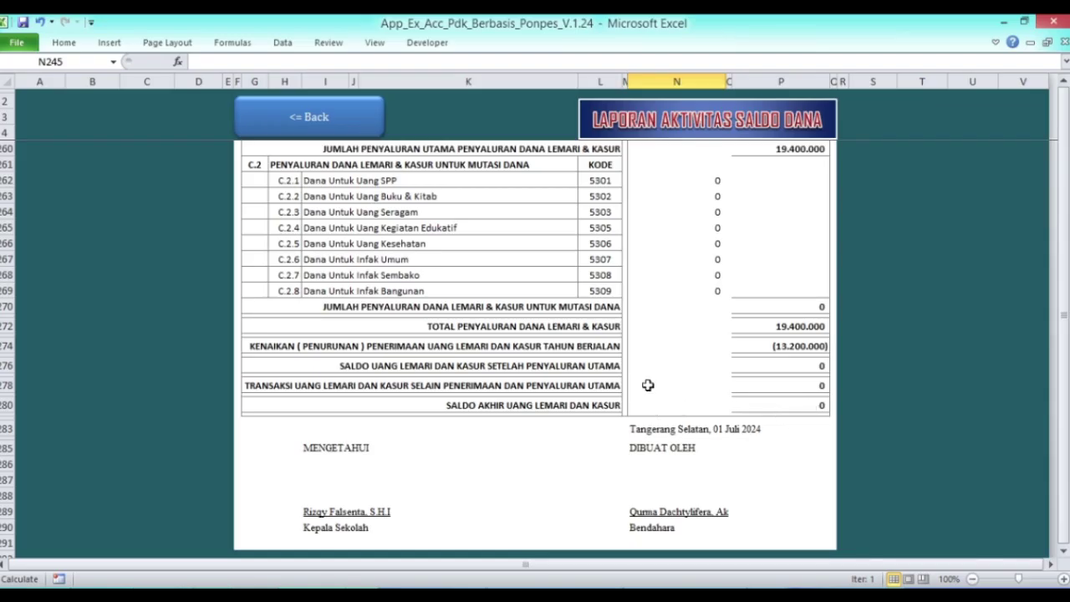
{"action": "scroll", "coordinate": [650, 381], "scroll_direction": "up", "scroll_amount": 11}
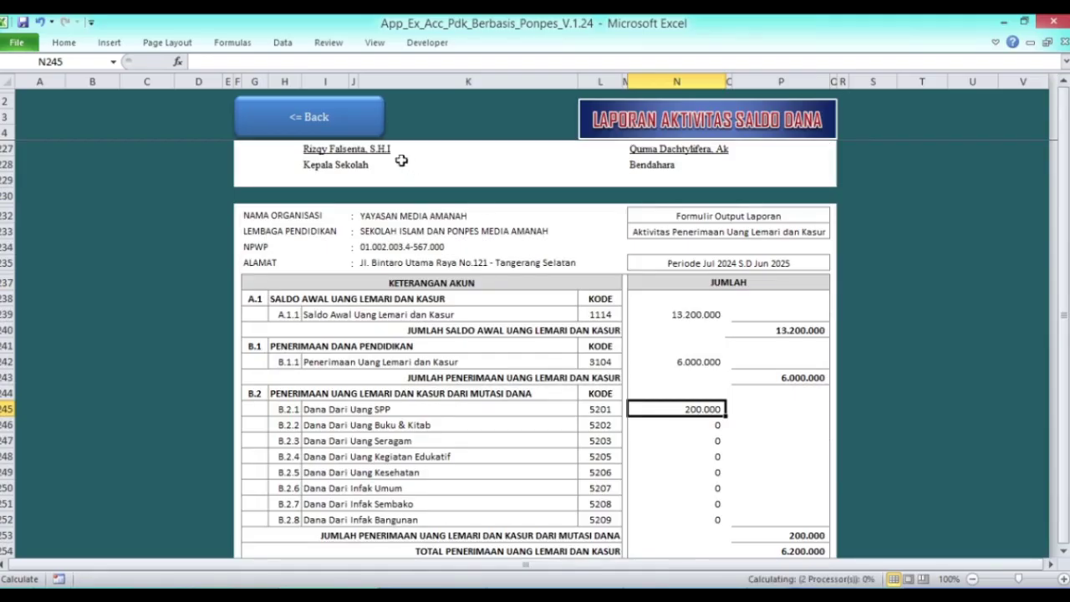
{"action": "left_click", "coordinate": [327, 119]}
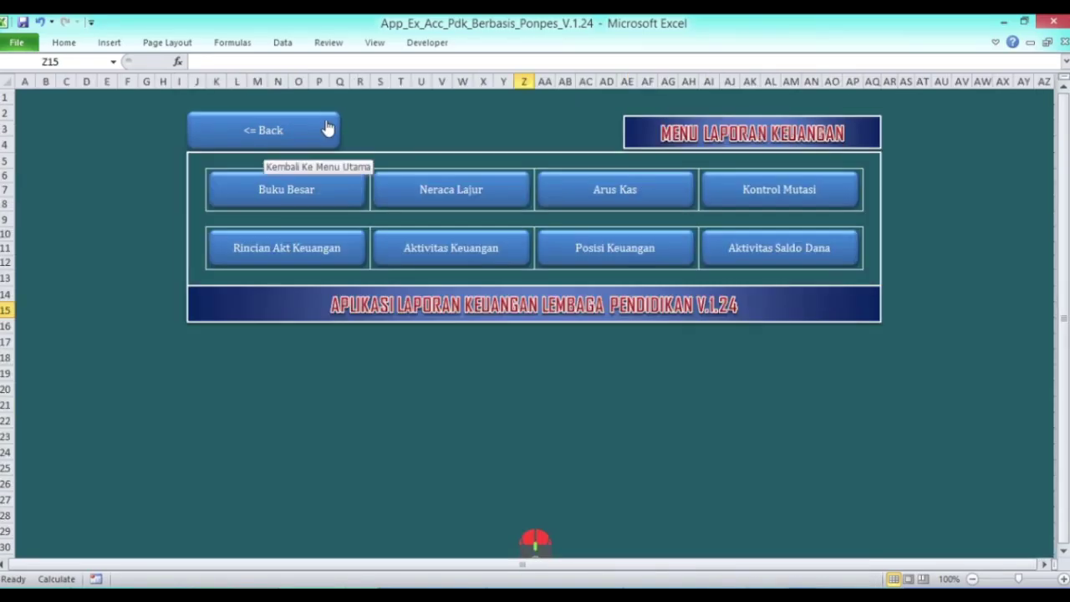
{"action": "left_click", "coordinate": [302, 140]}
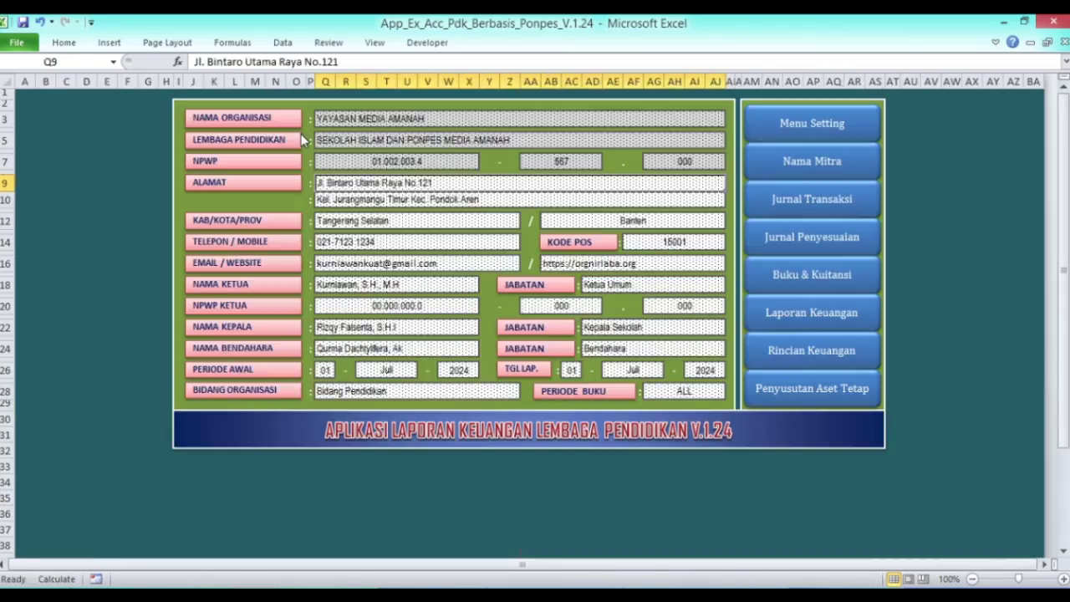